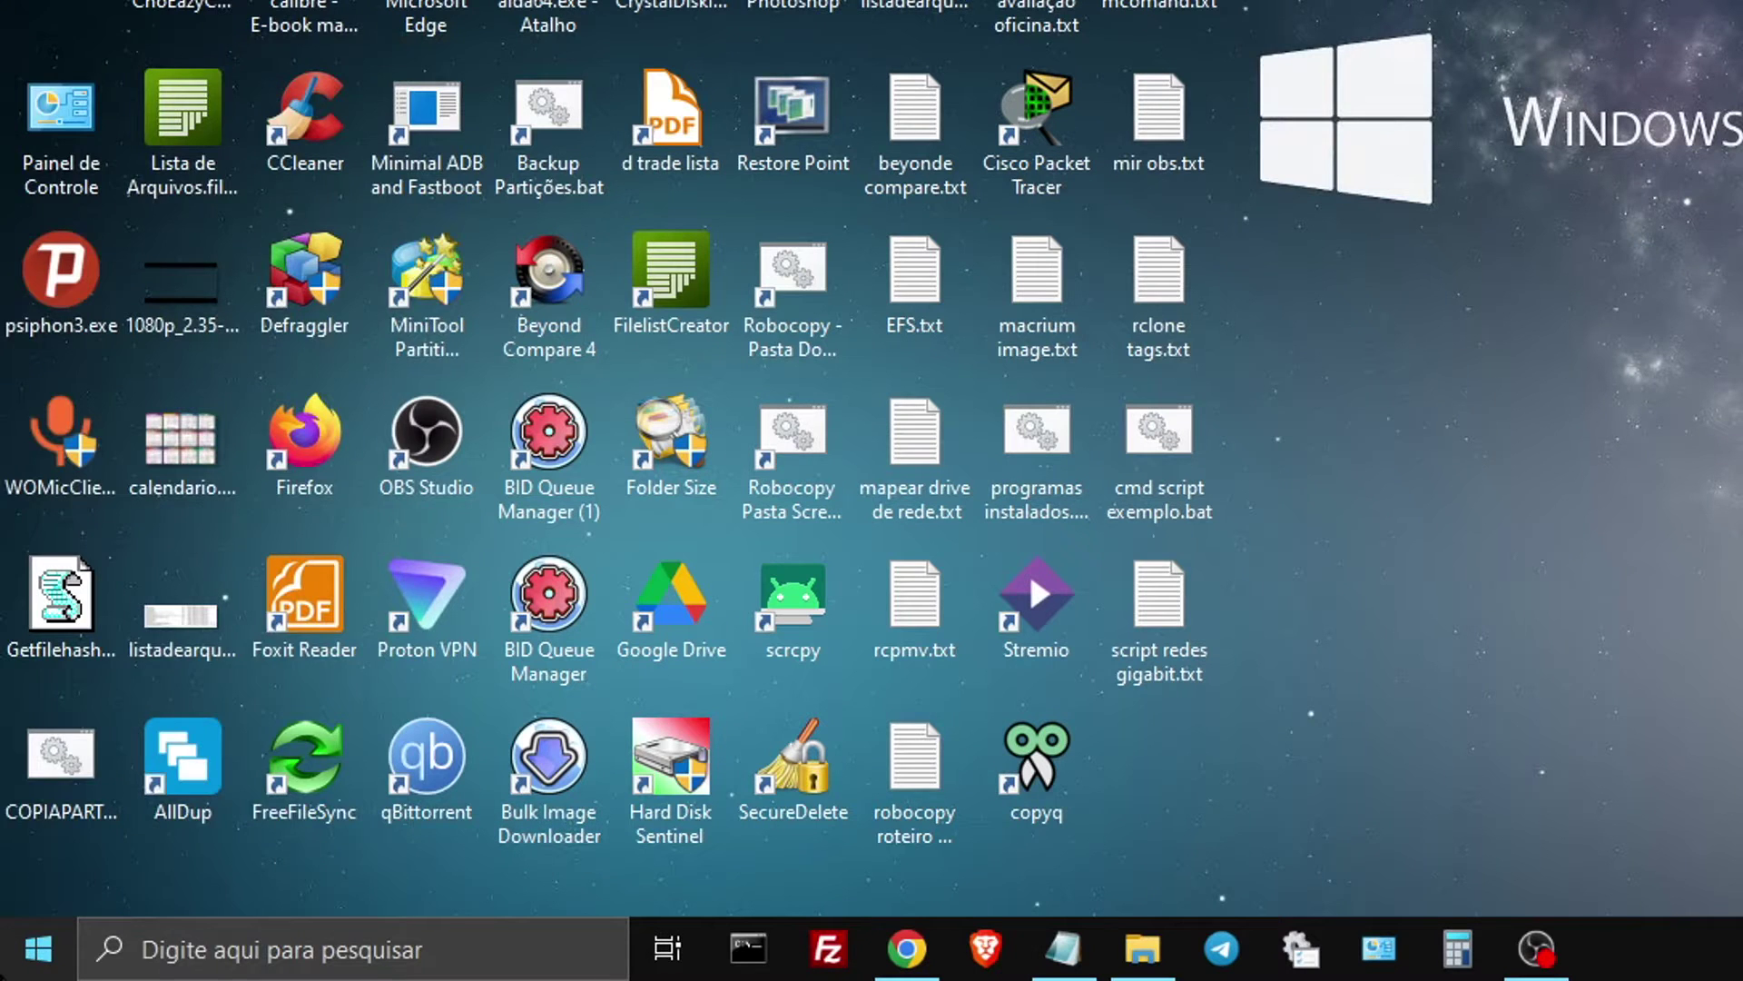
- Open Device Manager and bring up the advanced properties of the Realtek PCIe GbE Family Controller network adapter
right_click(3, 973)
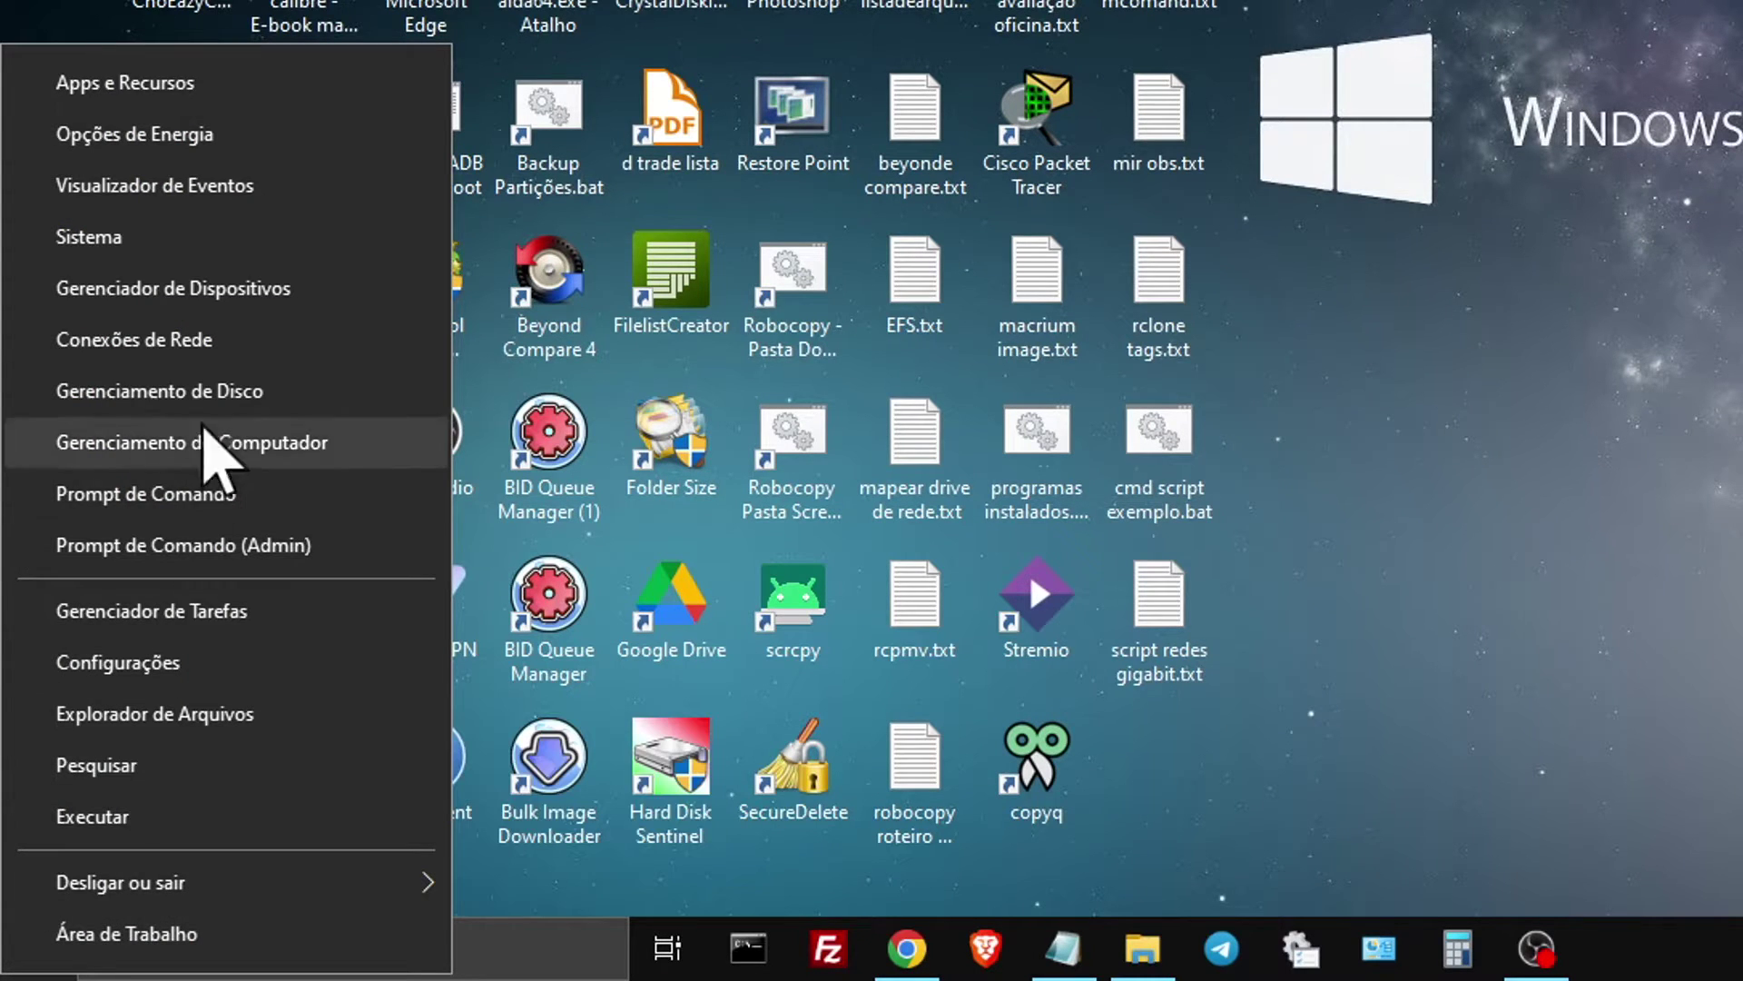
left_click(295, 287)
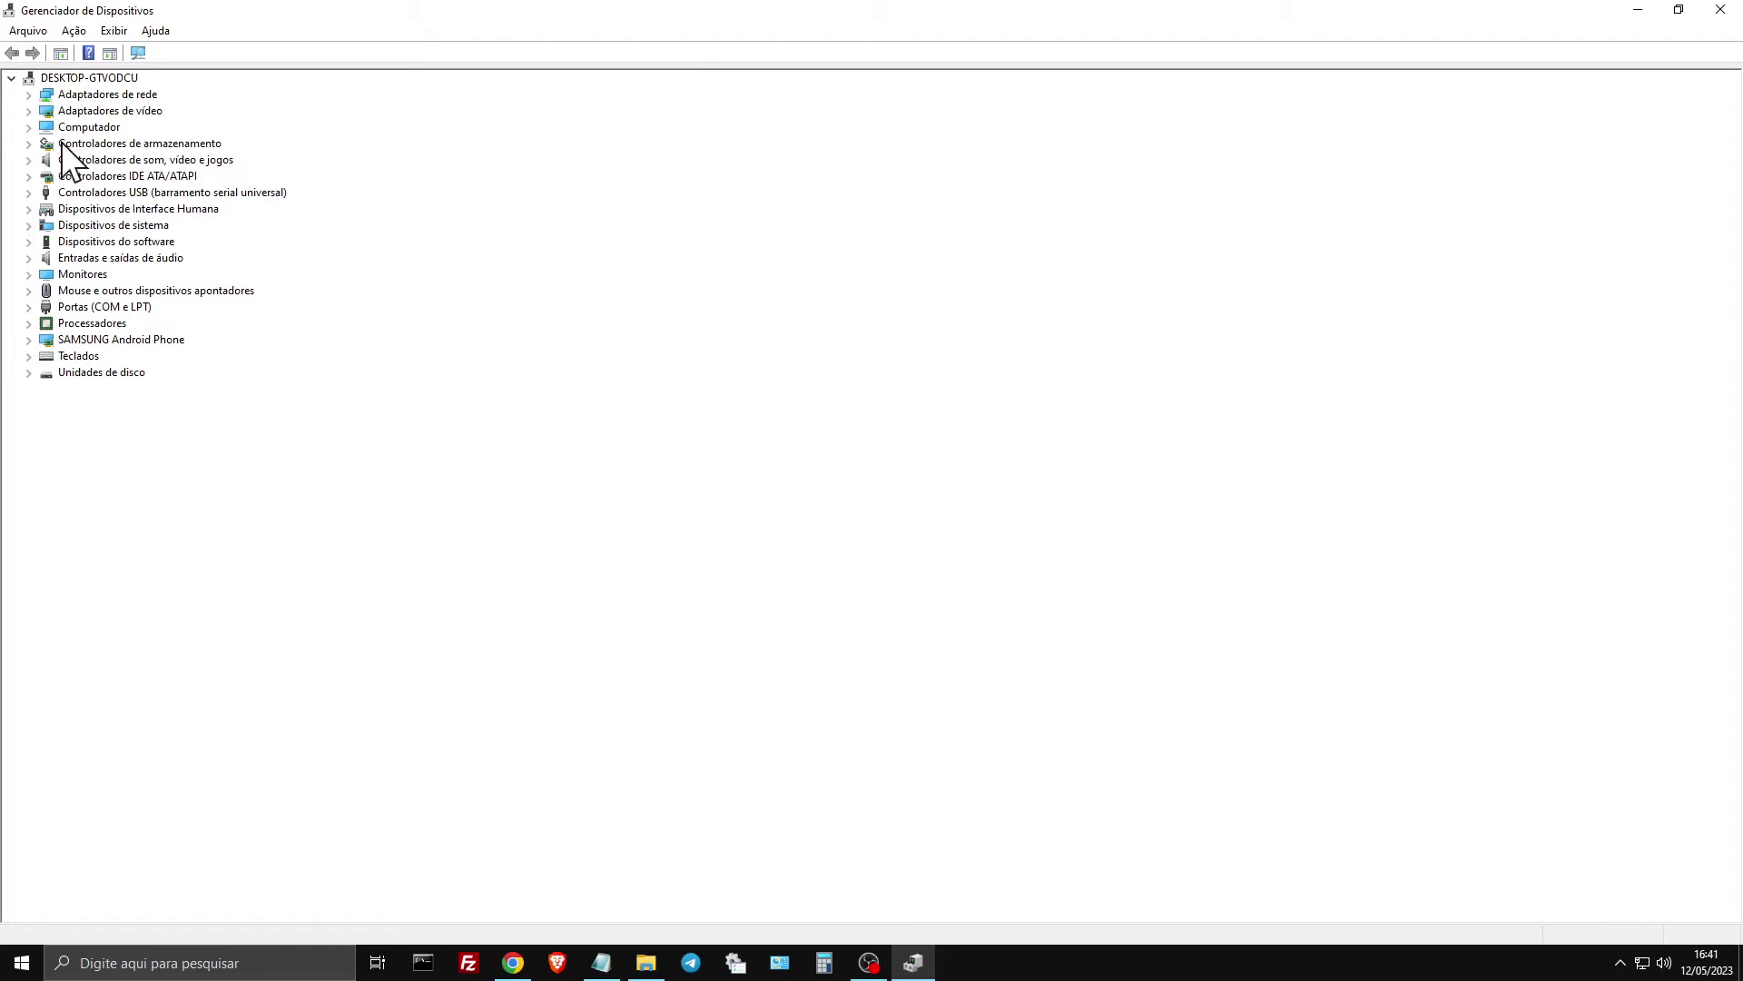
left_click(28, 94)
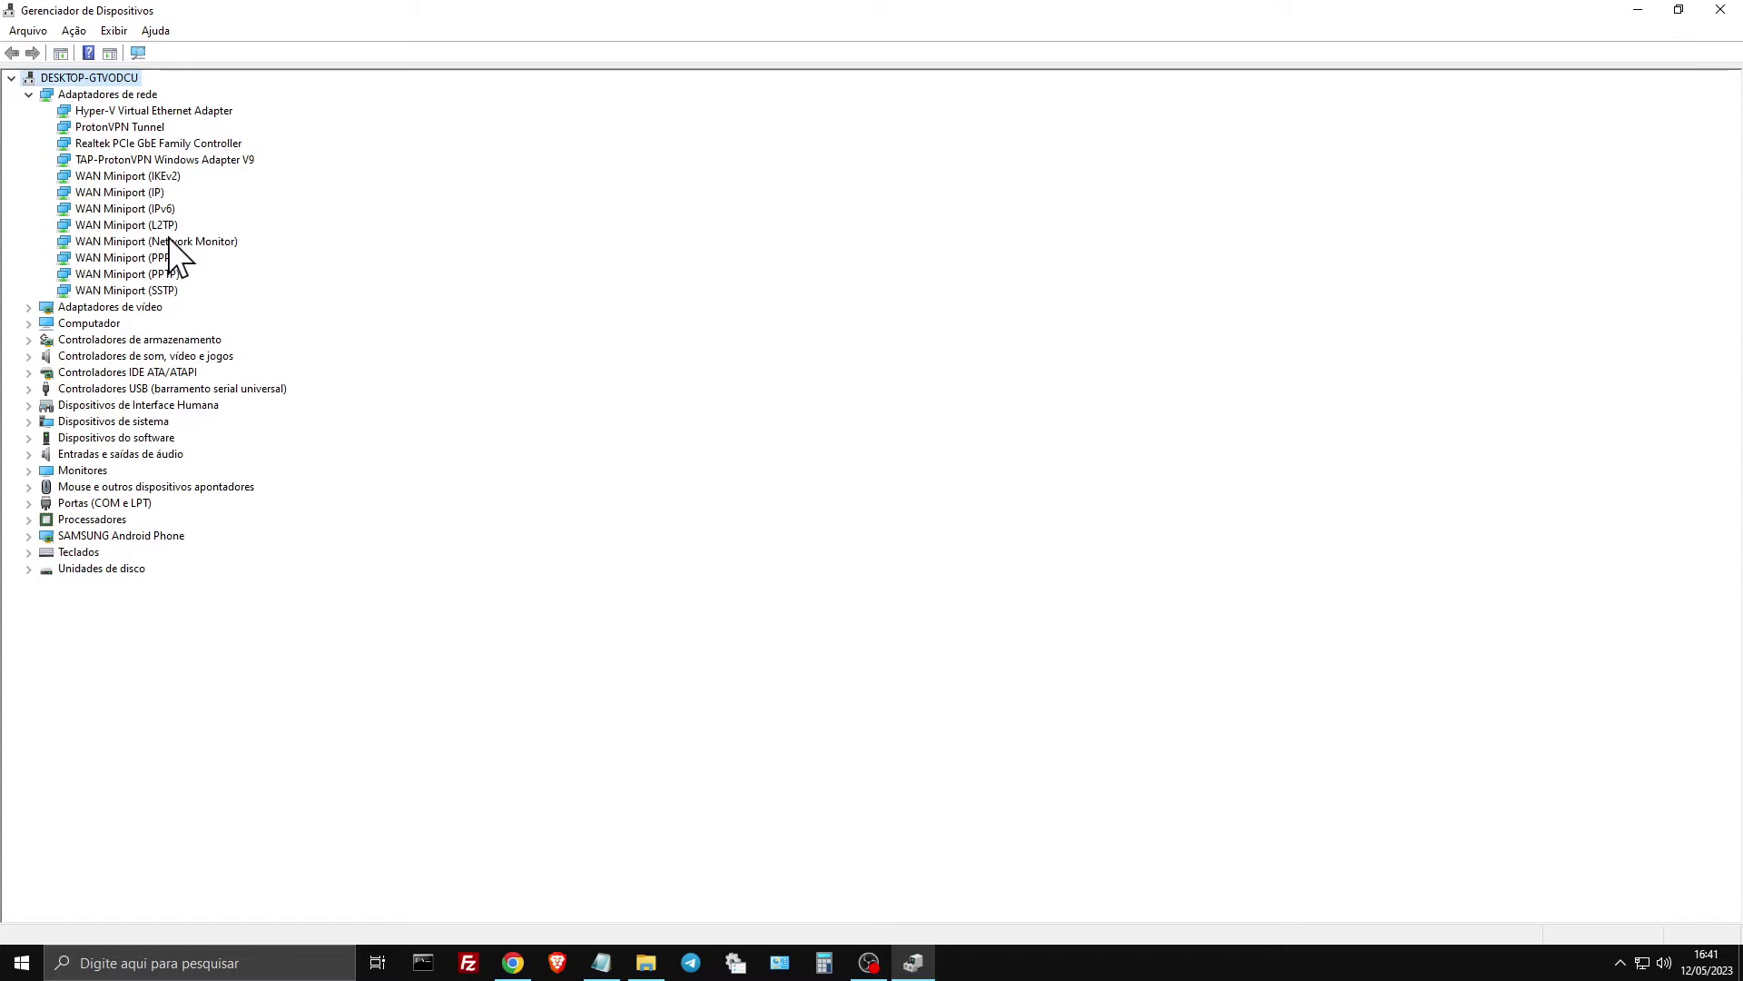
left_click(138, 145)
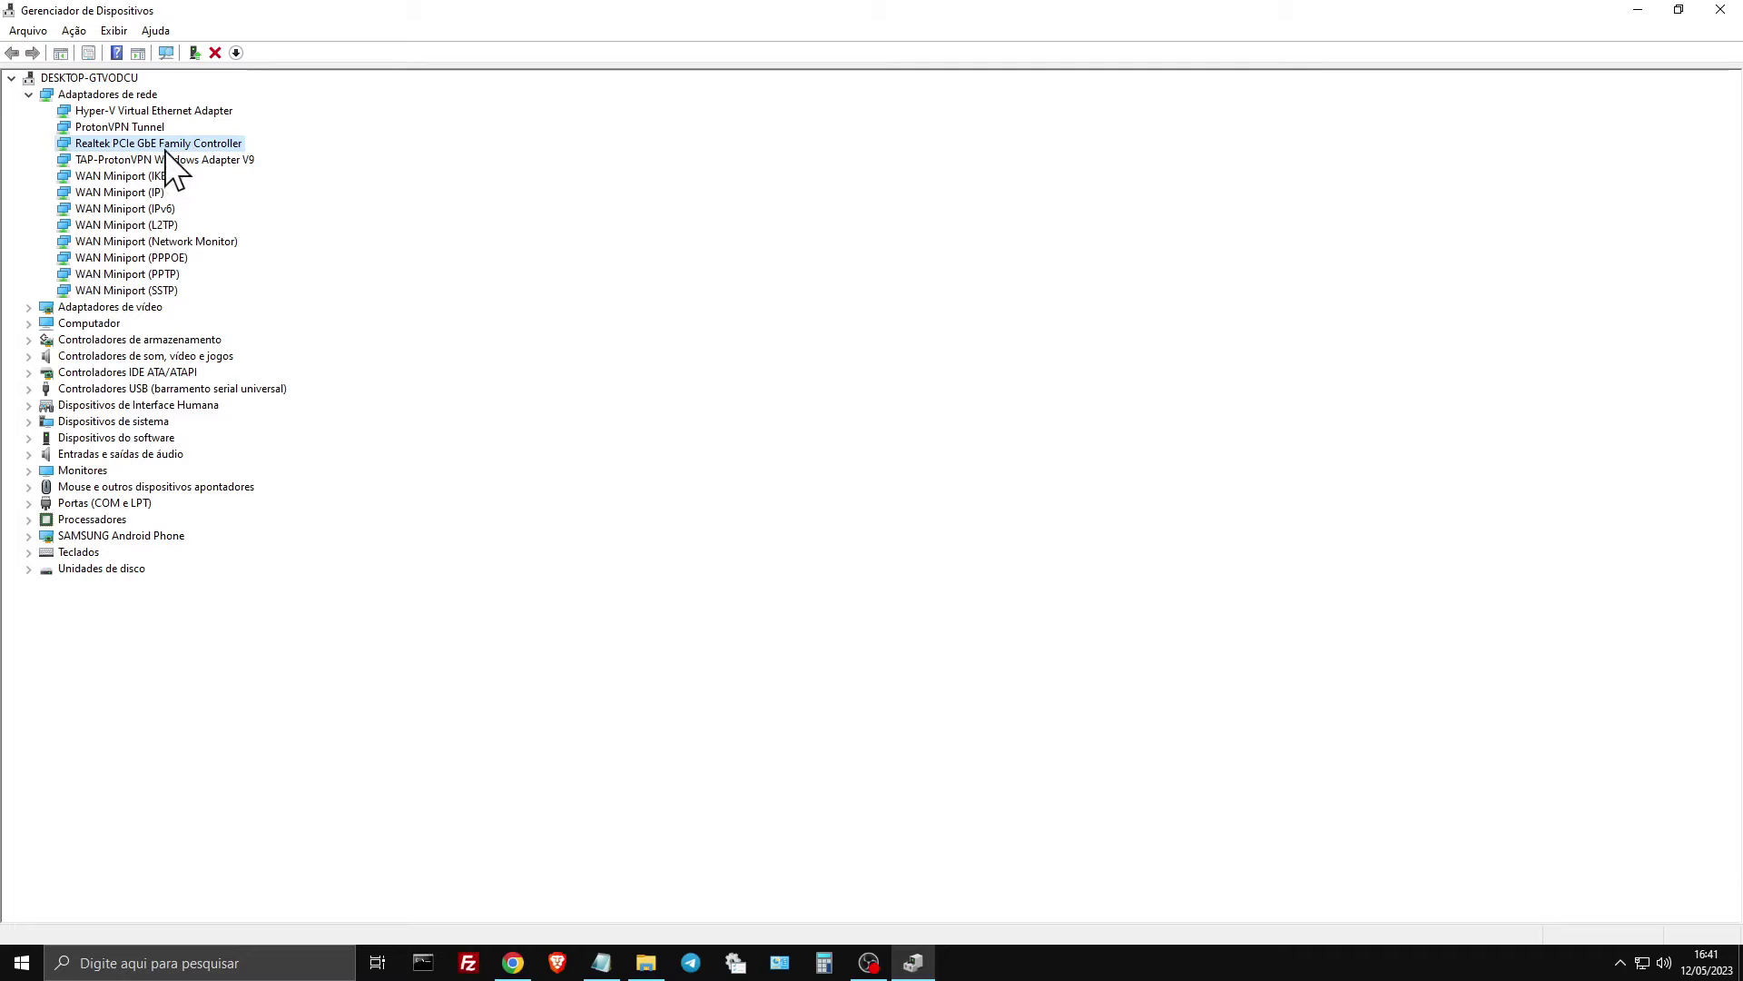
double_click(150, 144)
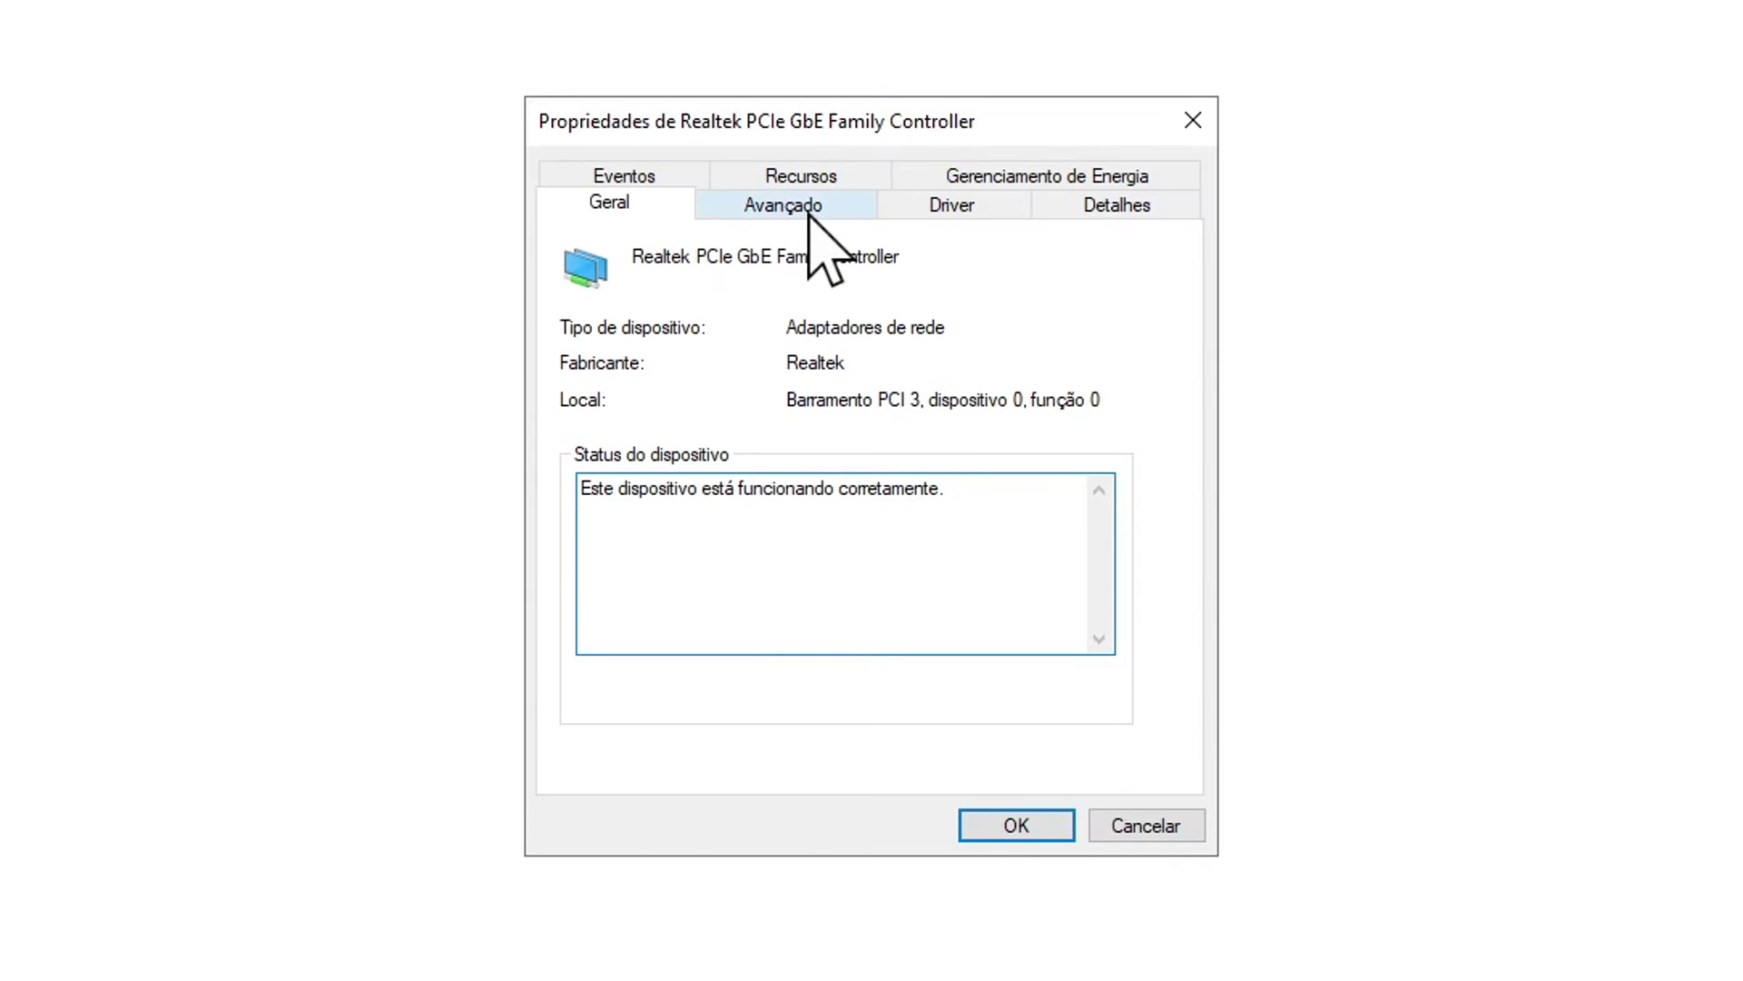
left_click(808, 210)
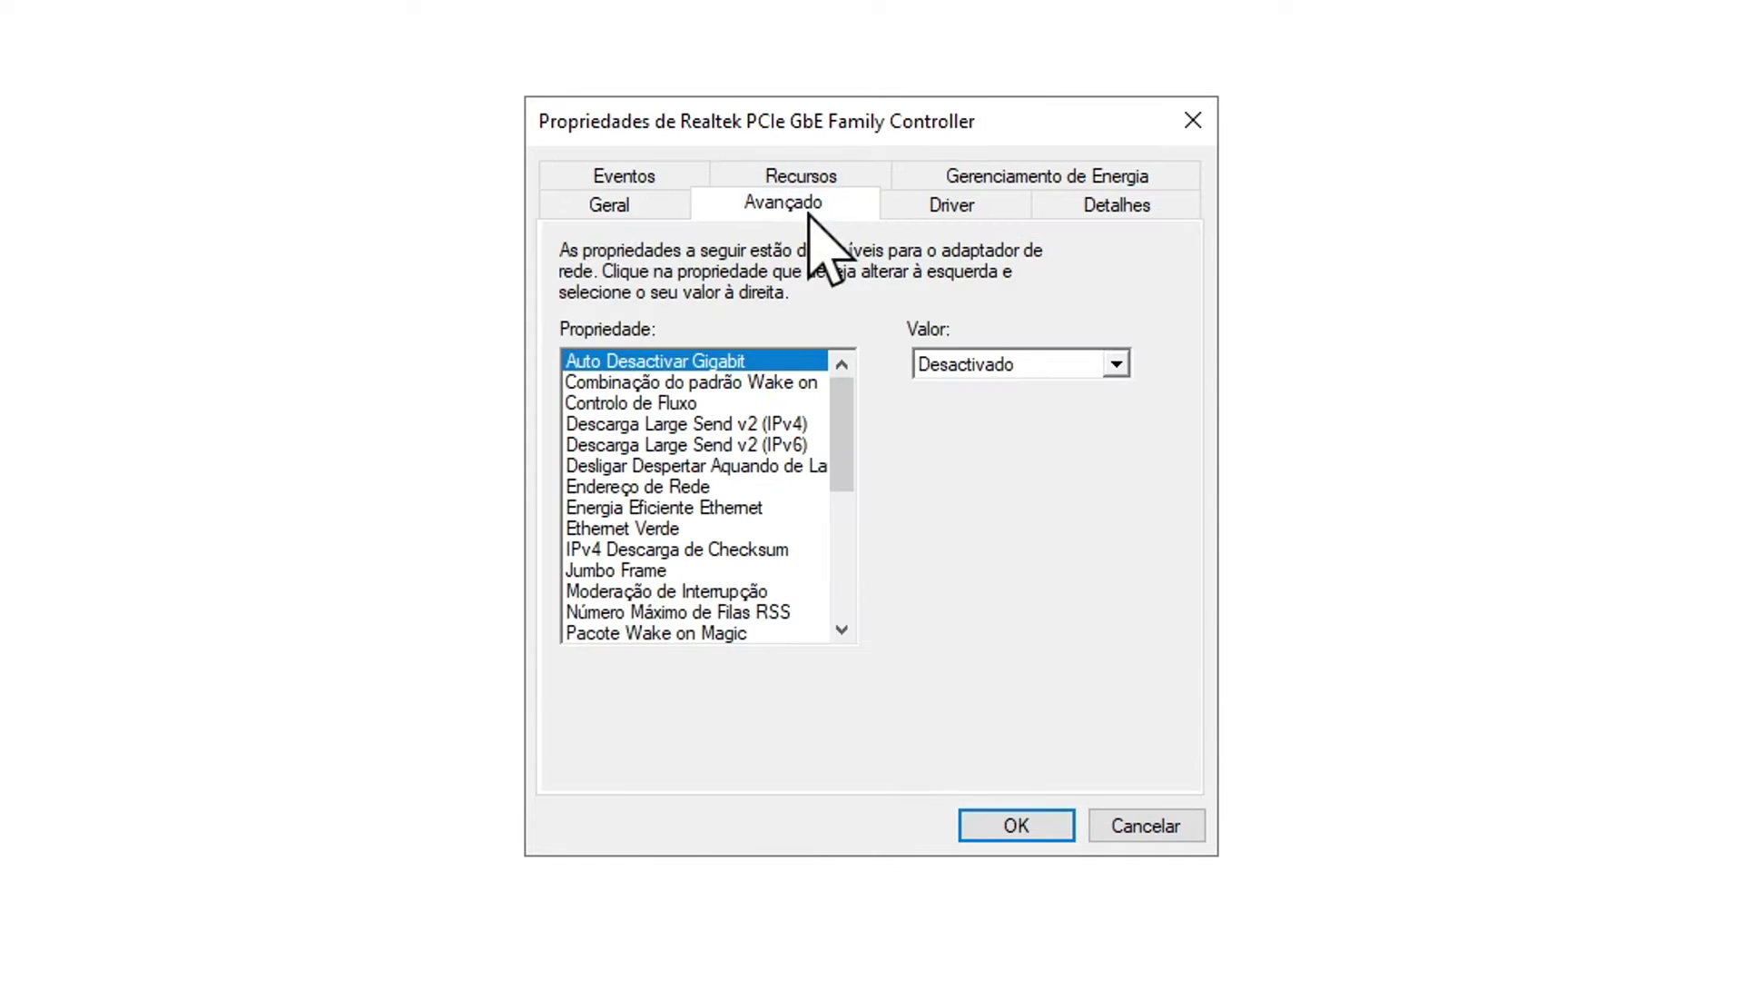
- Set the adapter's Velocidade & Duplex property to 1.0 Gbps Full Duplex
scroll(844, 397, "down", 5)
left_click(776, 487)
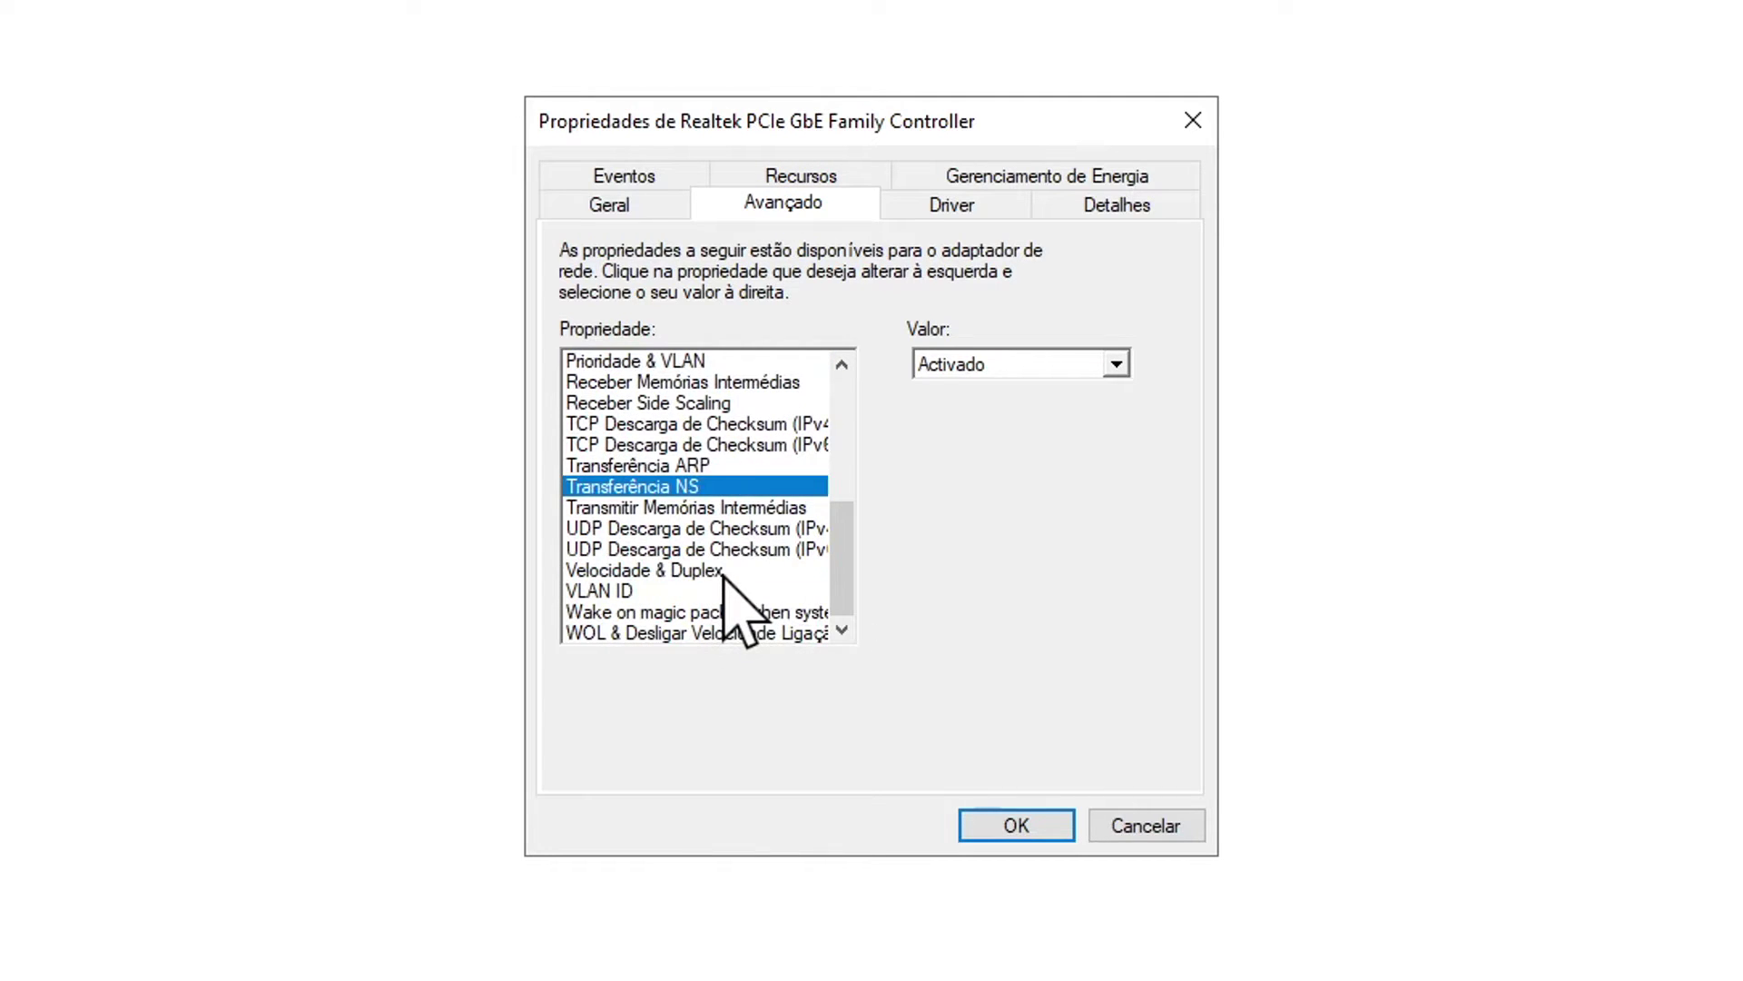
left_click(730, 572)
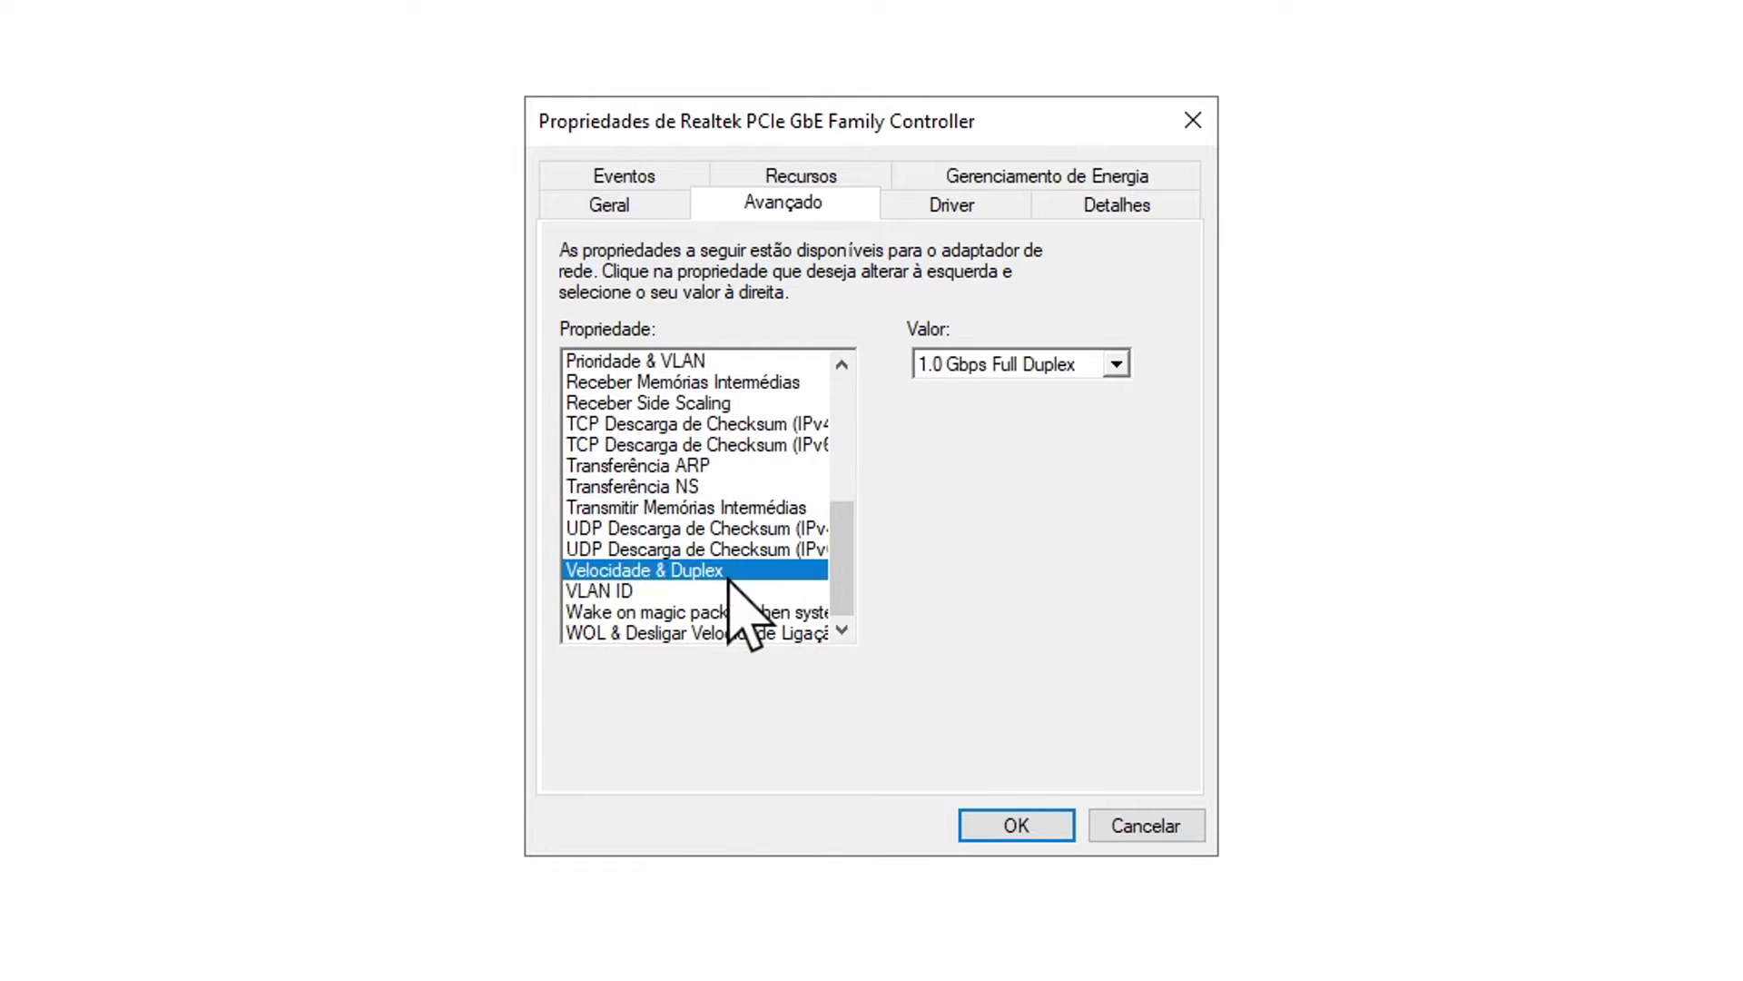
left_click(1117, 366)
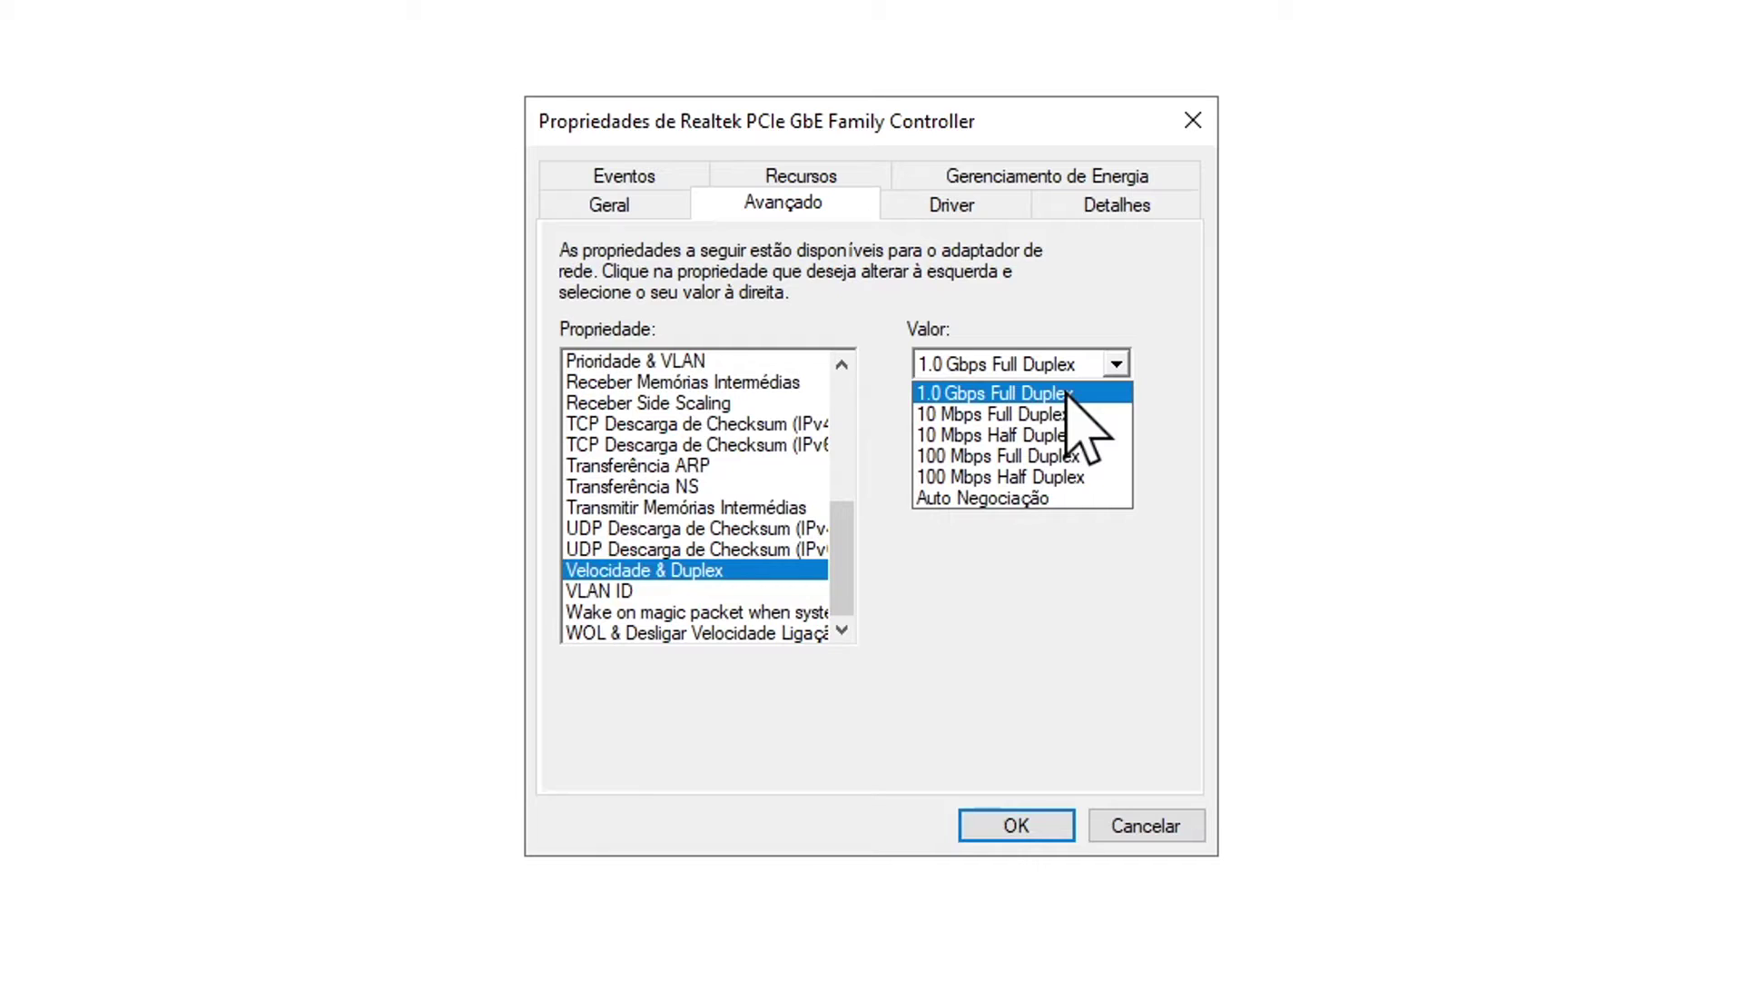
left_click(1070, 392)
- Review the speed and duplex values available for the Realtek adapter, keeping 1.0 Gbps Full Duplex selected
left_click(1113, 368)
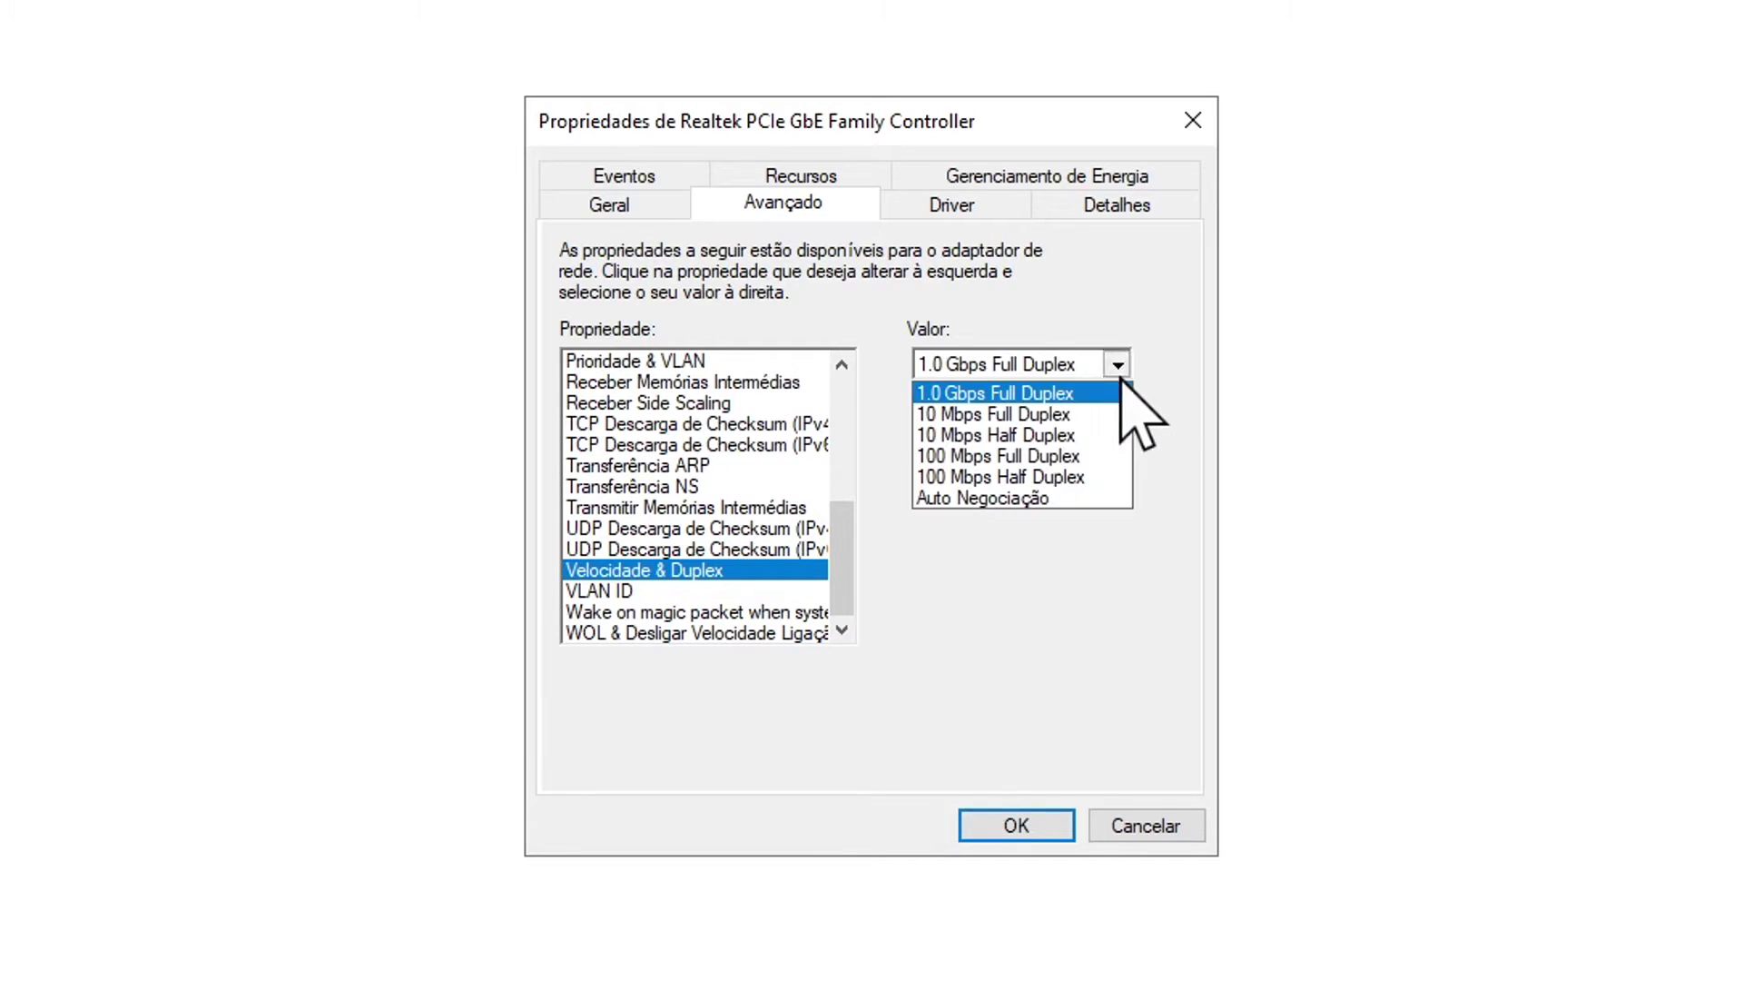
left_click(1181, 385)
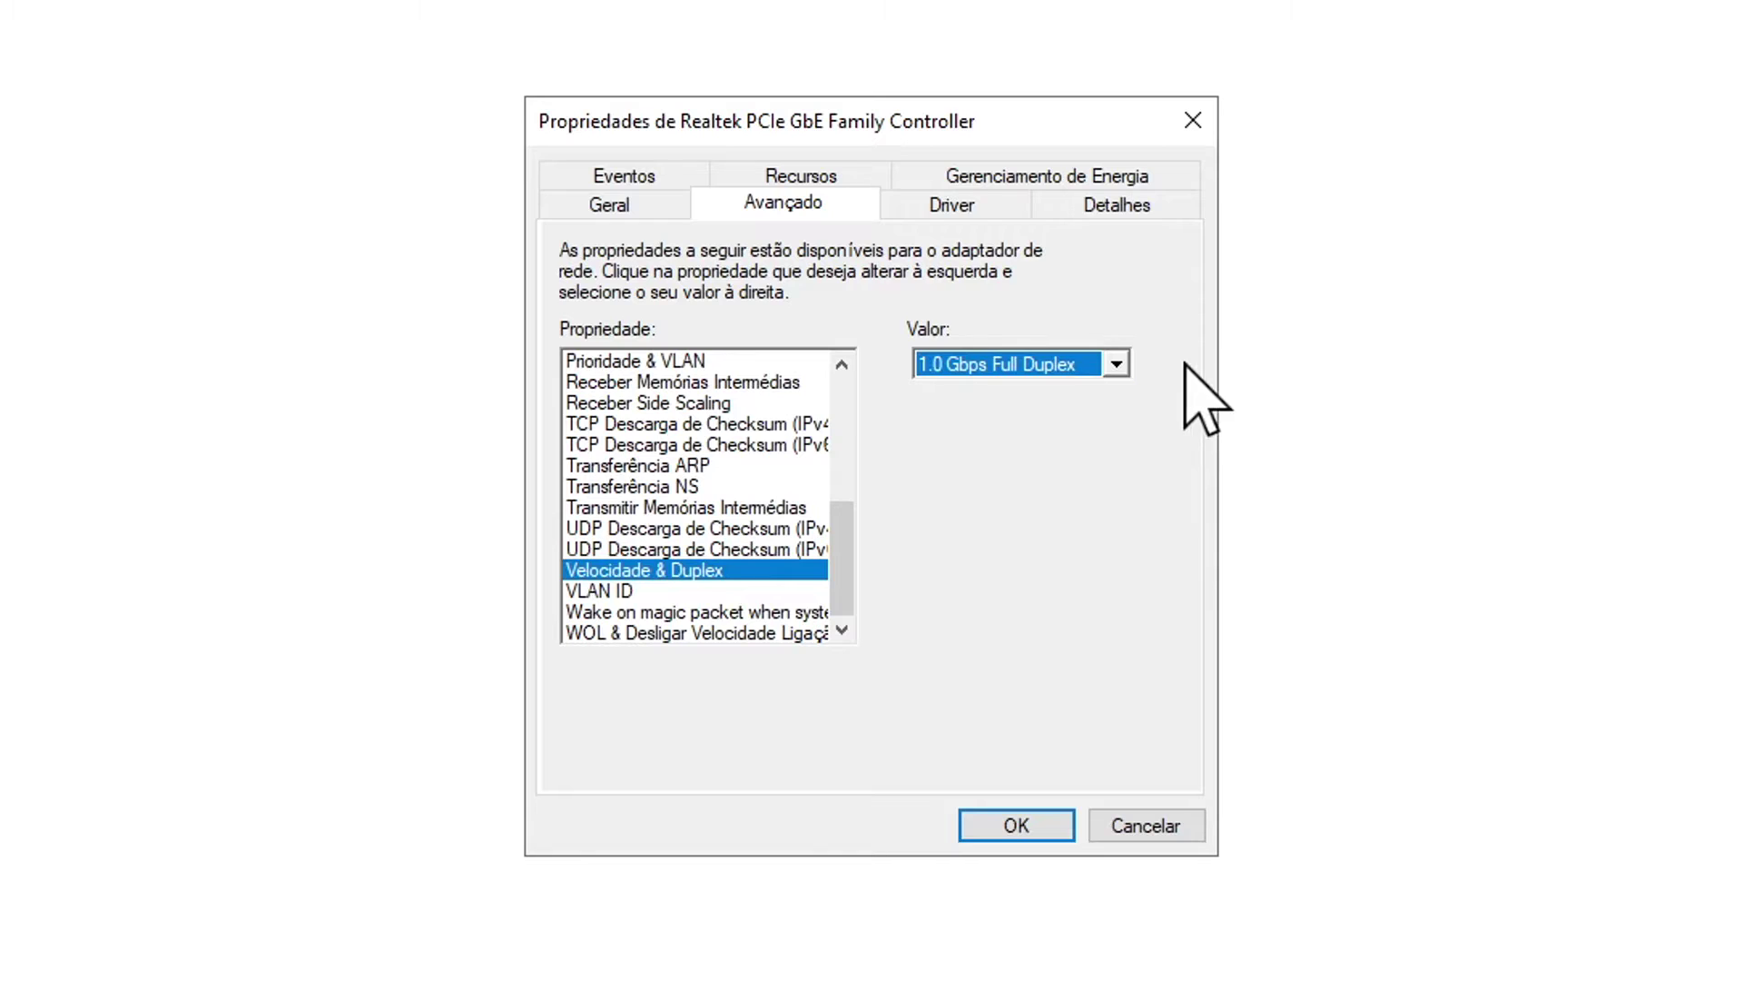
left_click(1115, 363)
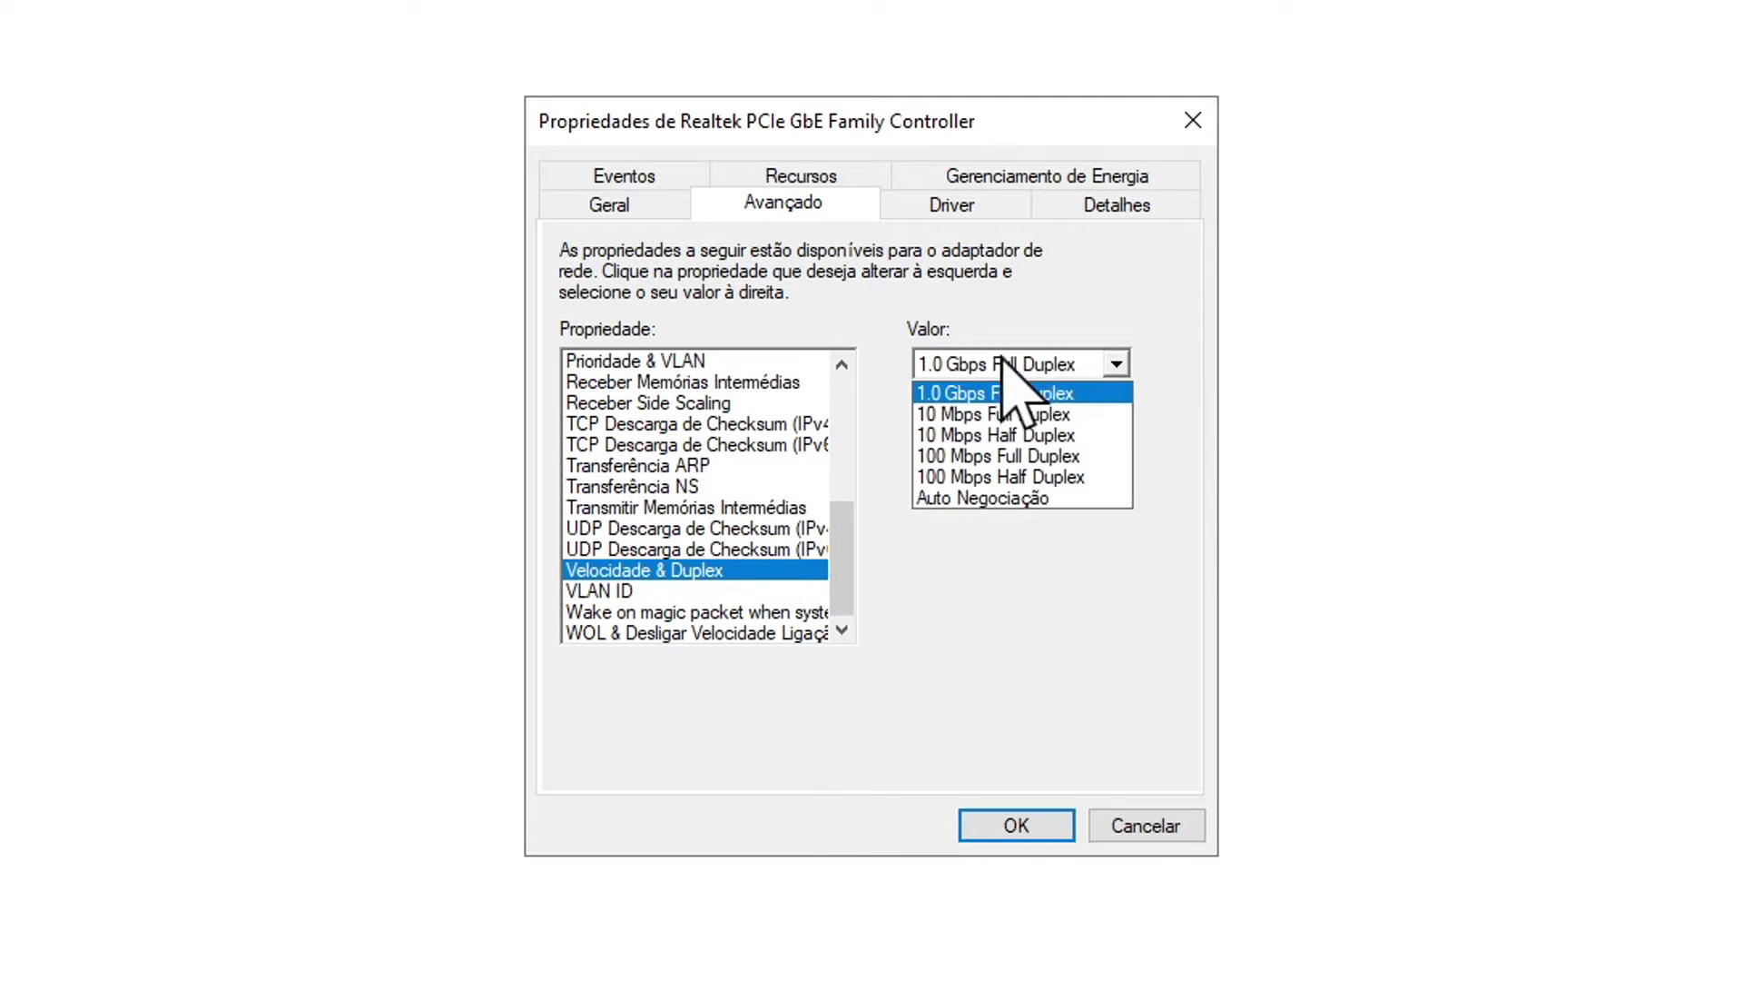
left_click(1171, 381)
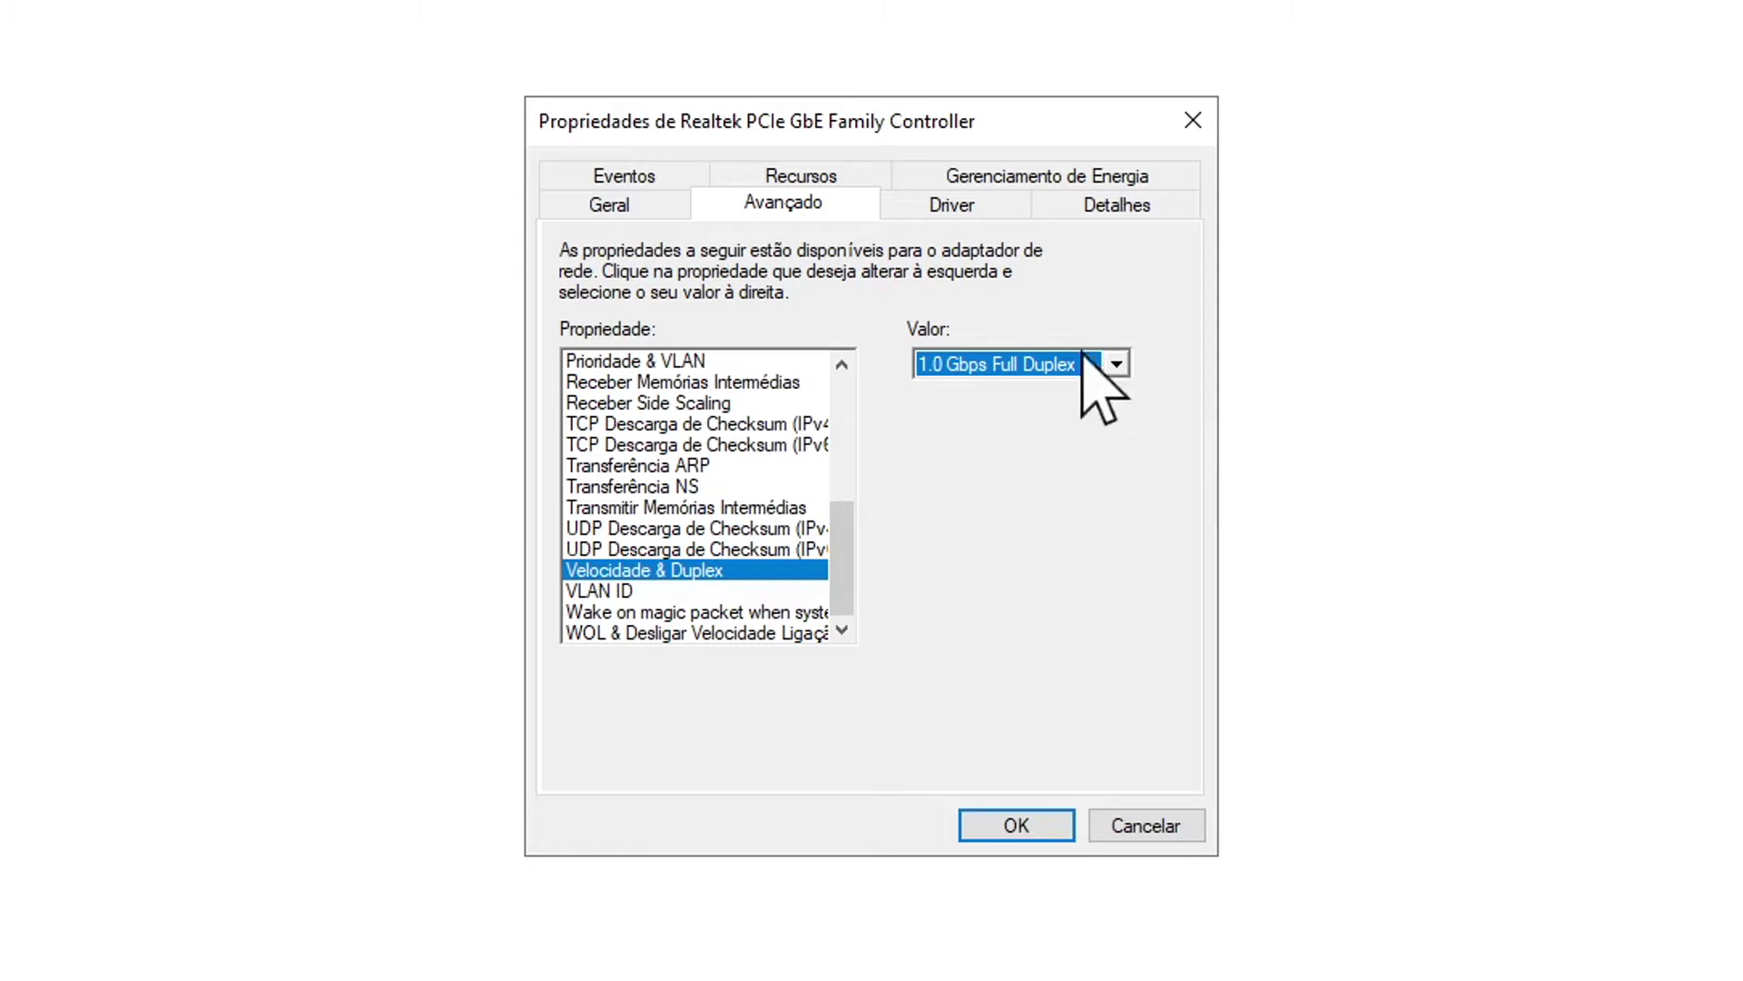
left_click(1115, 363)
left_click(1116, 362)
- Examine the value choices of the Auto Desactivar Gigabit property
left_click_drag(840, 545, 840, 377)
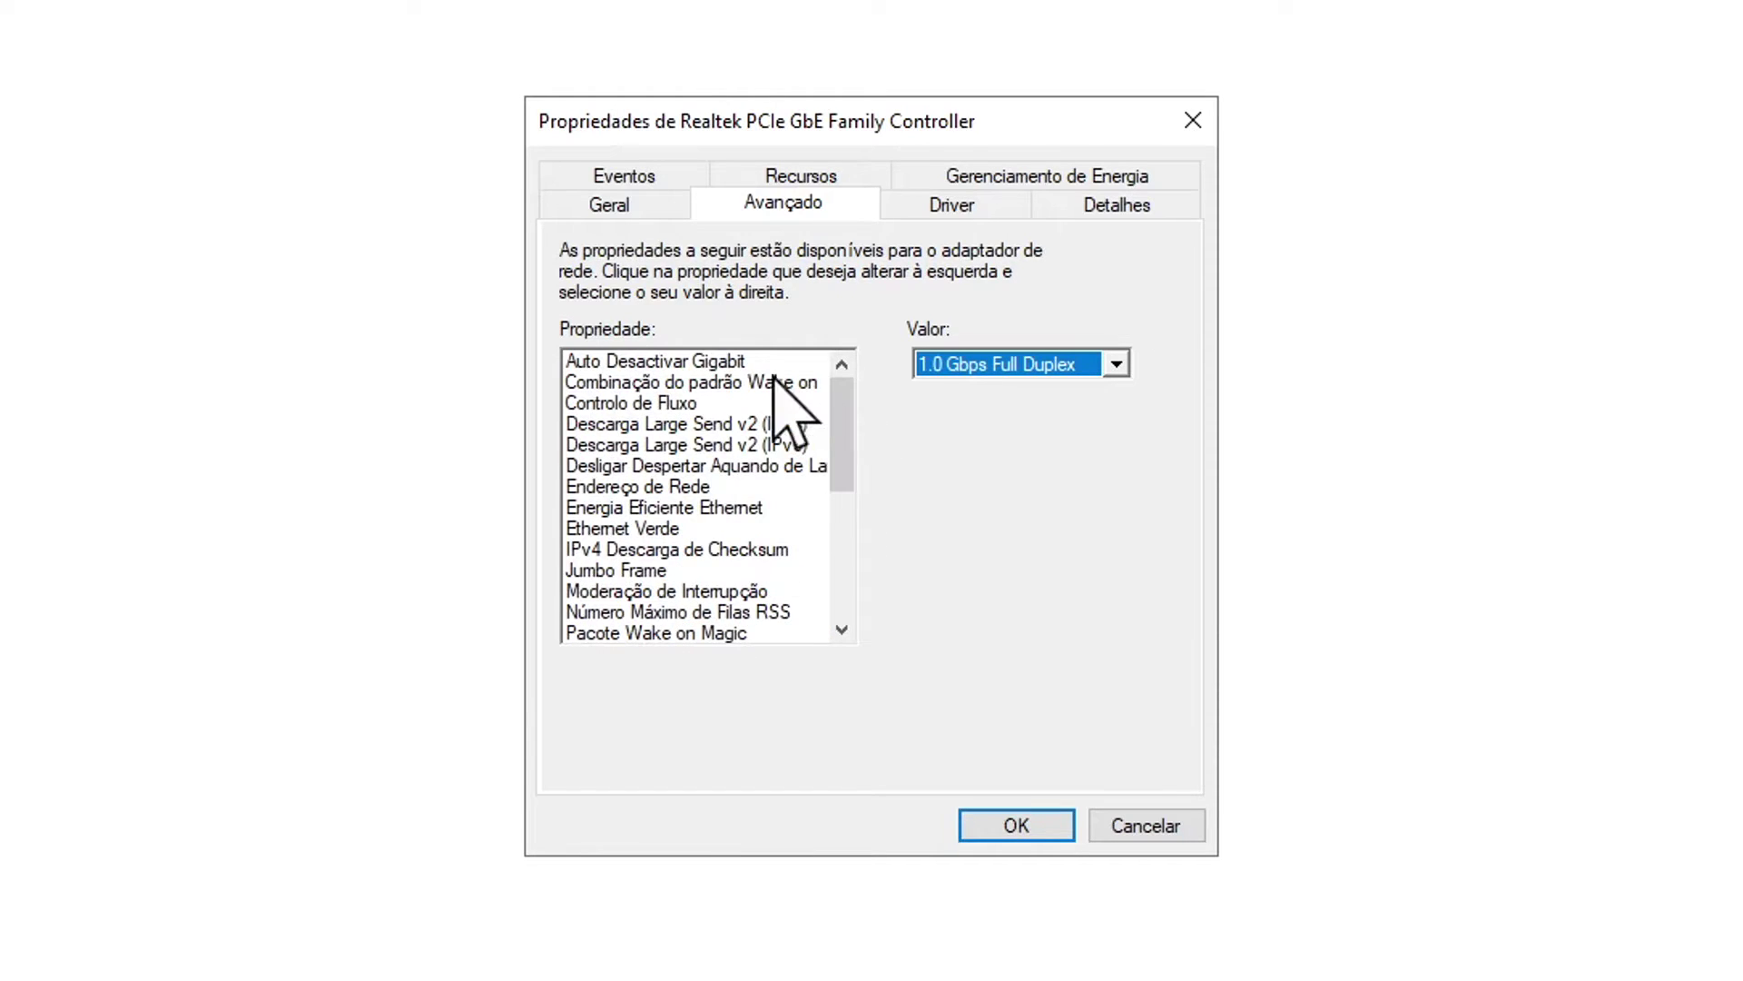
left_click(658, 361)
left_click(1012, 364)
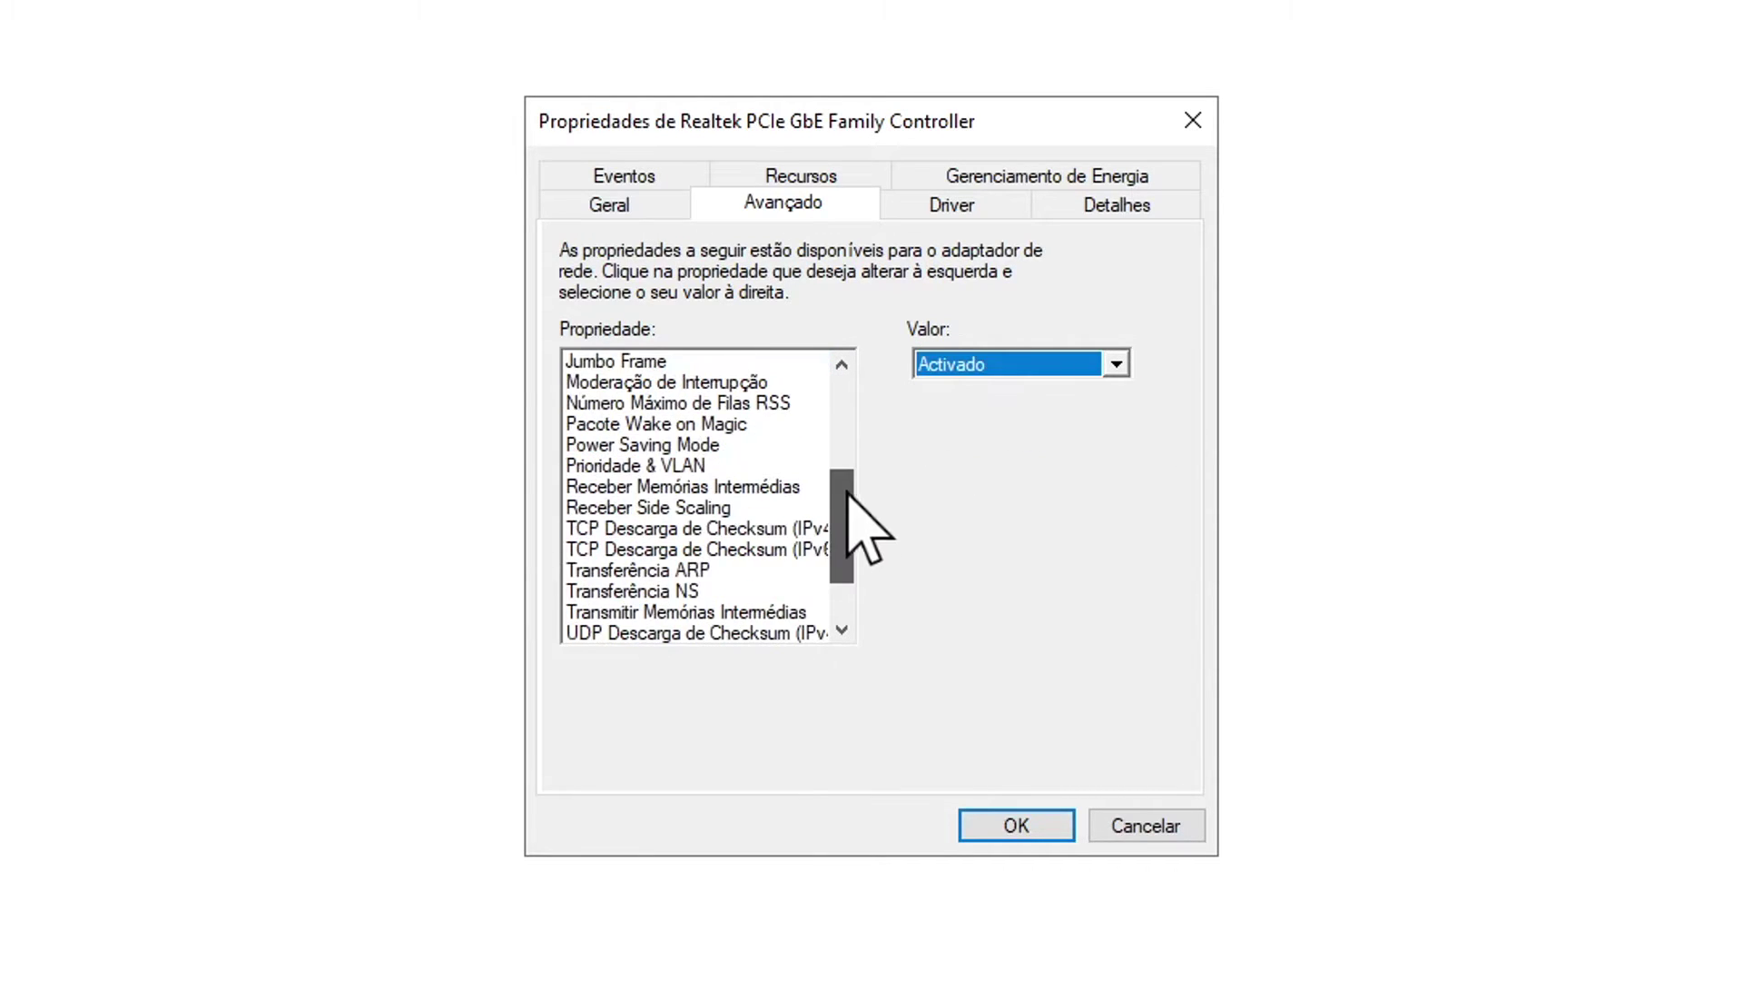
- Reselect the Velocidade & Duplex property and check the adapter's driver information before returning to the advanced properties
left_click_drag(847, 492, 864, 557)
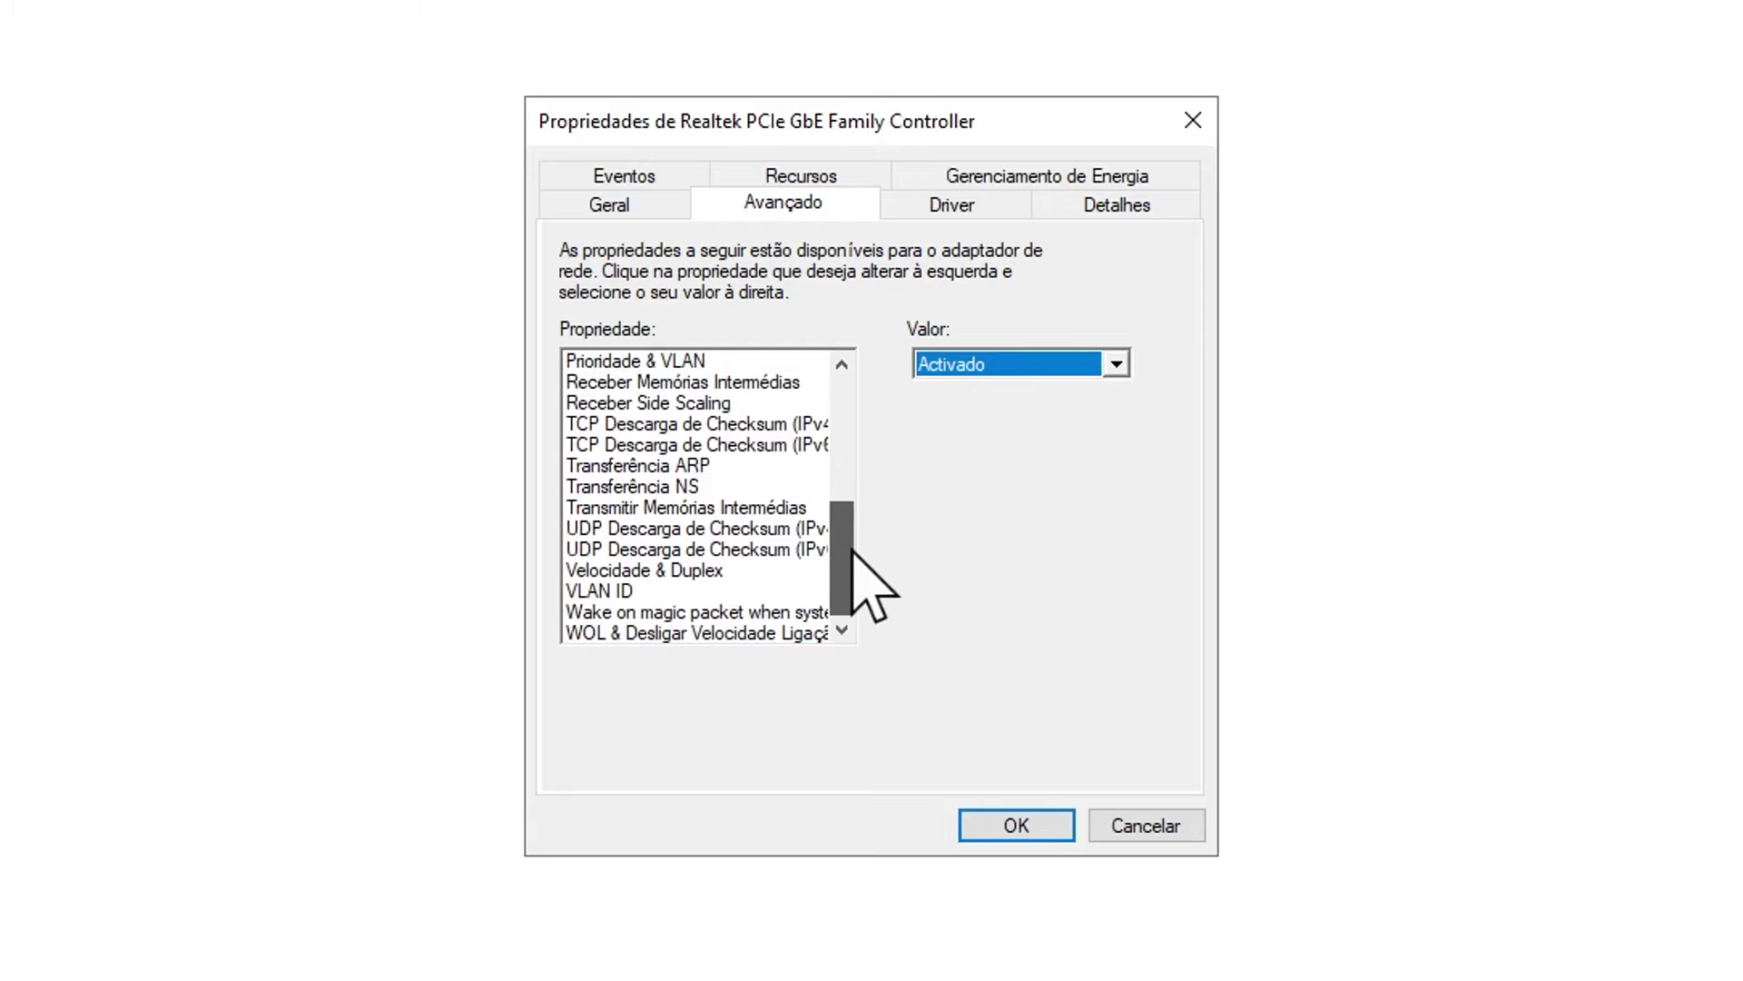
left_click(746, 572)
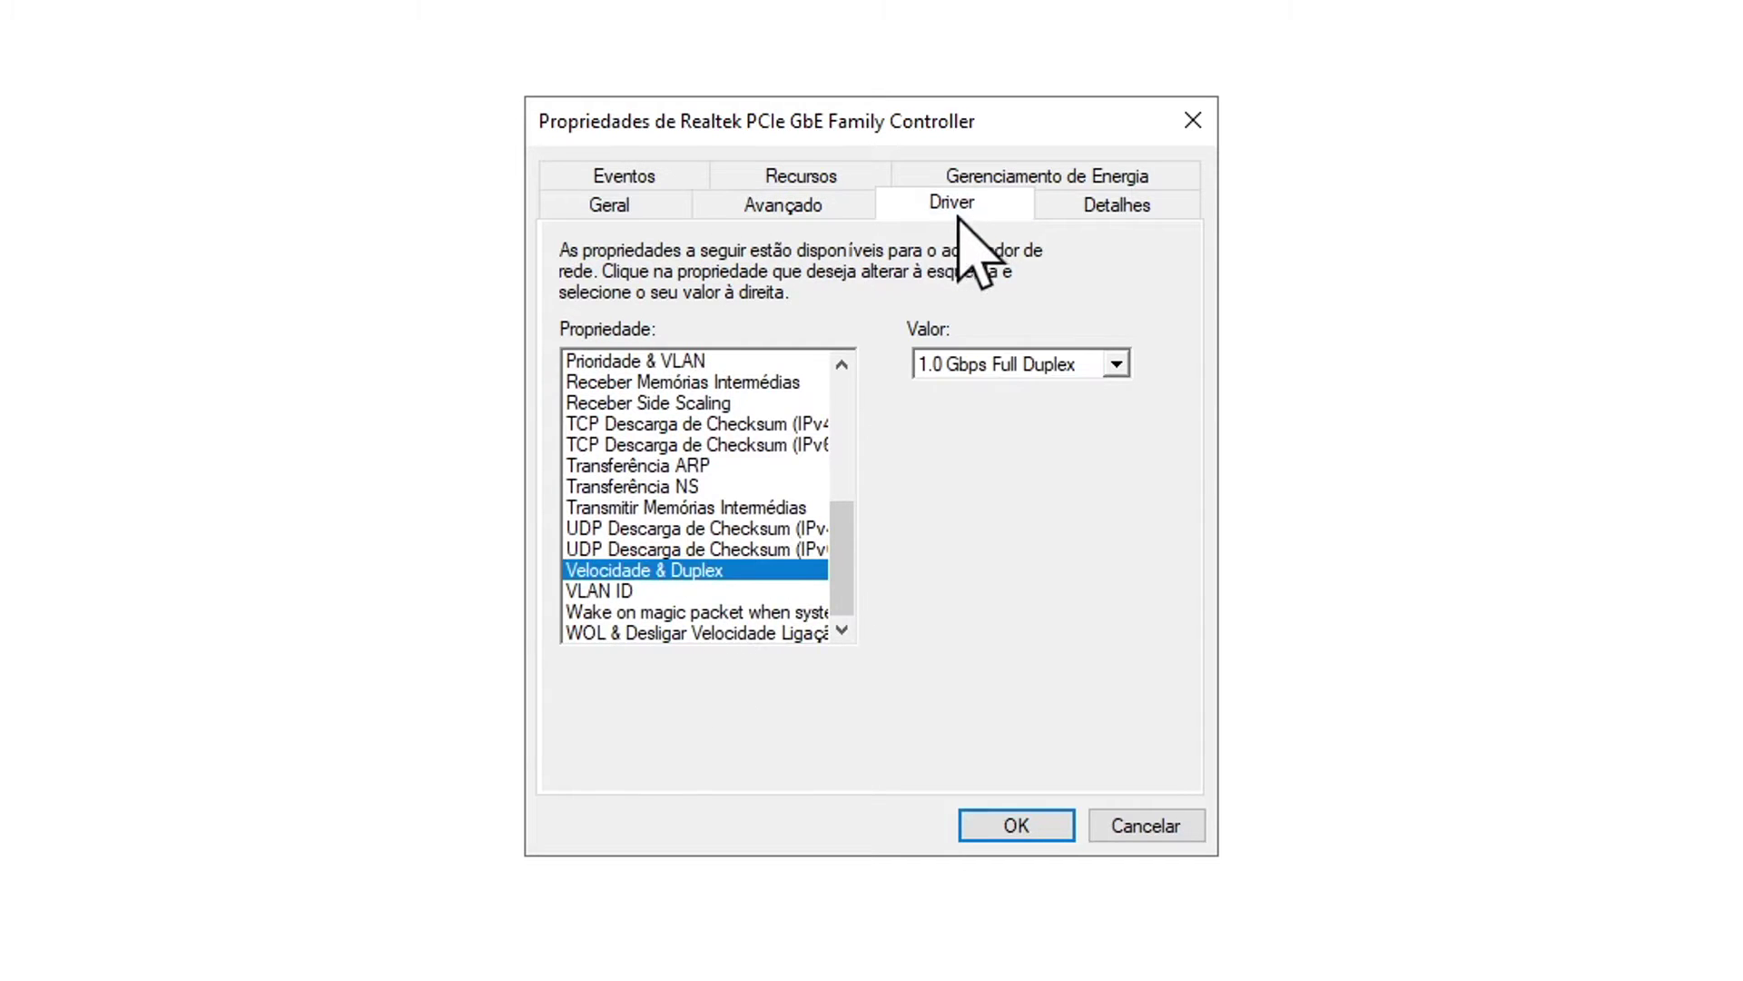
left_click(951, 209)
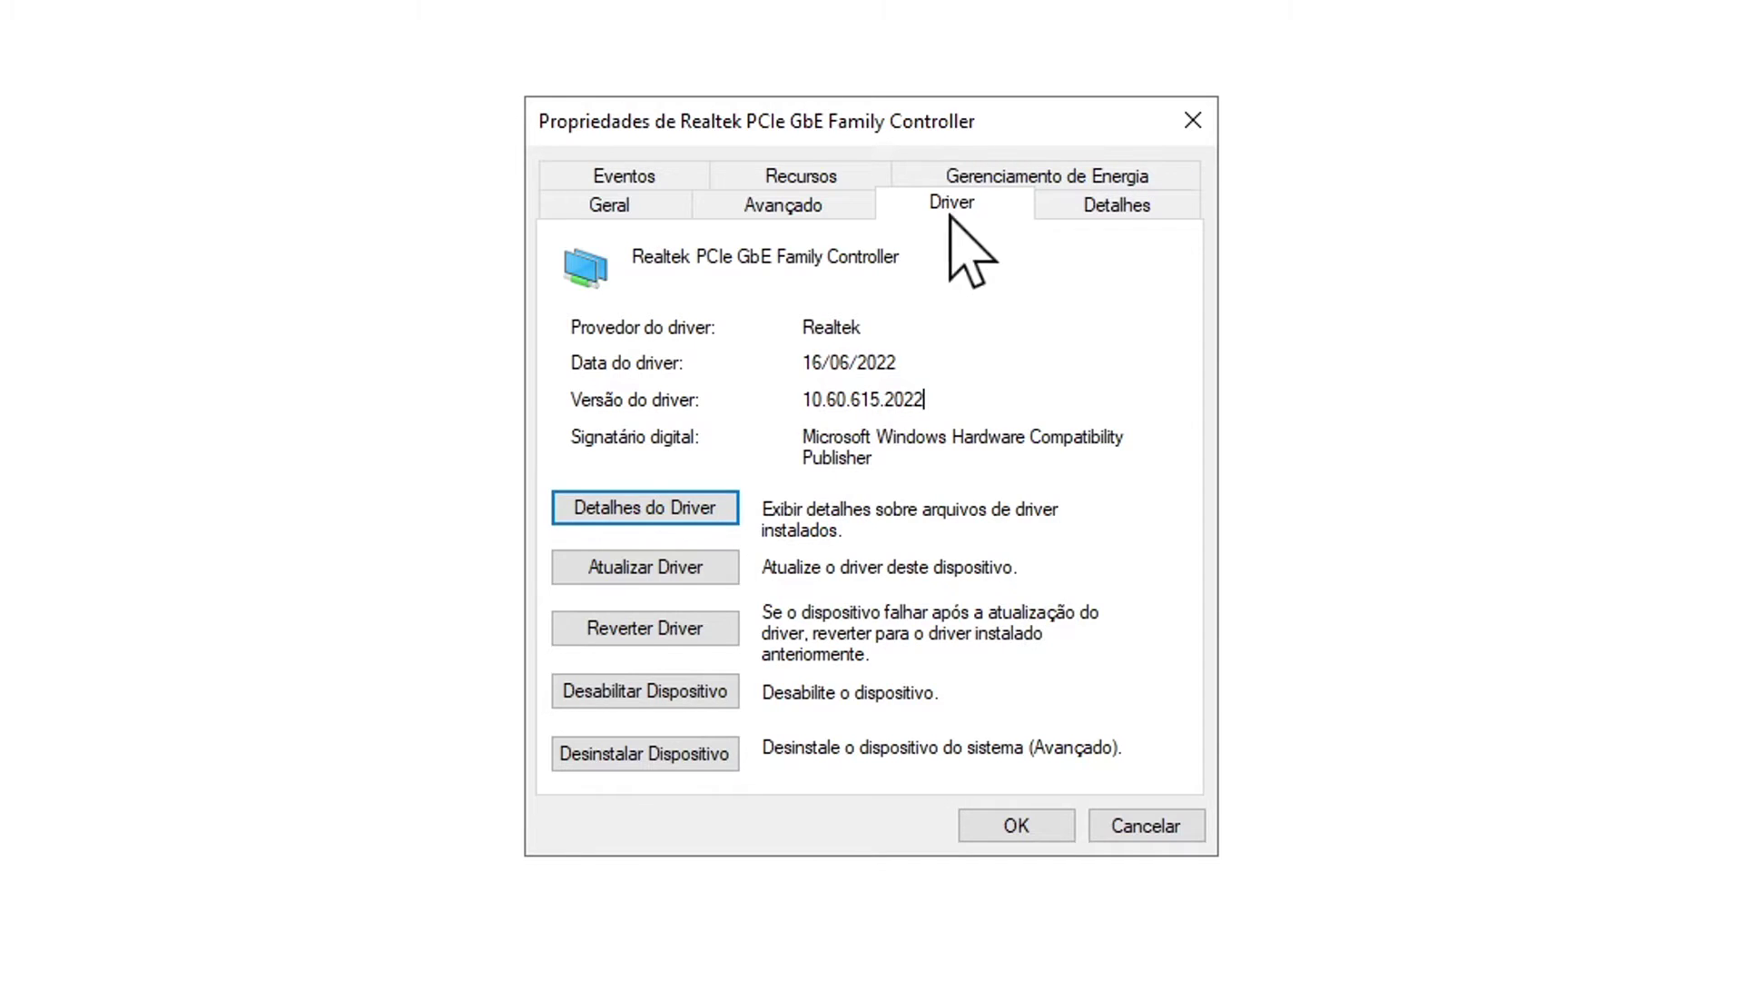
left_click(782, 203)
- Compare the full and half duplex choices offered for Velocidade & Duplex once more
left_click(1115, 363)
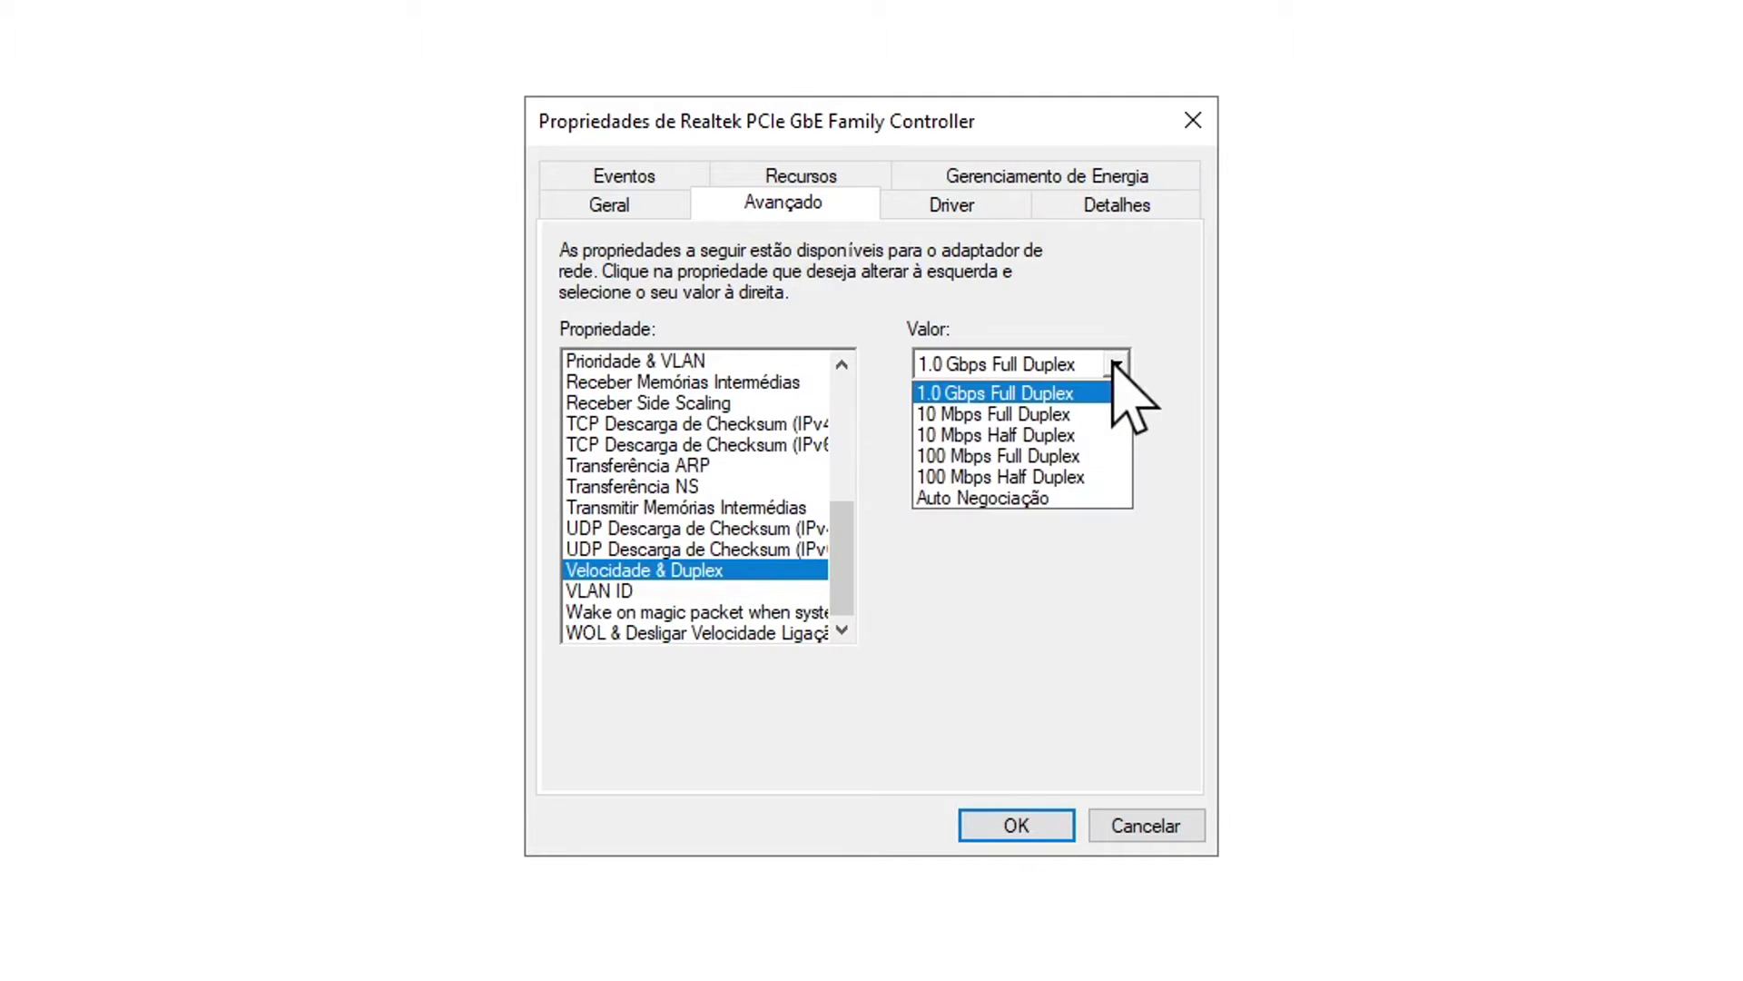
left_click(1109, 365)
left_click(1118, 363)
left_click(1119, 366)
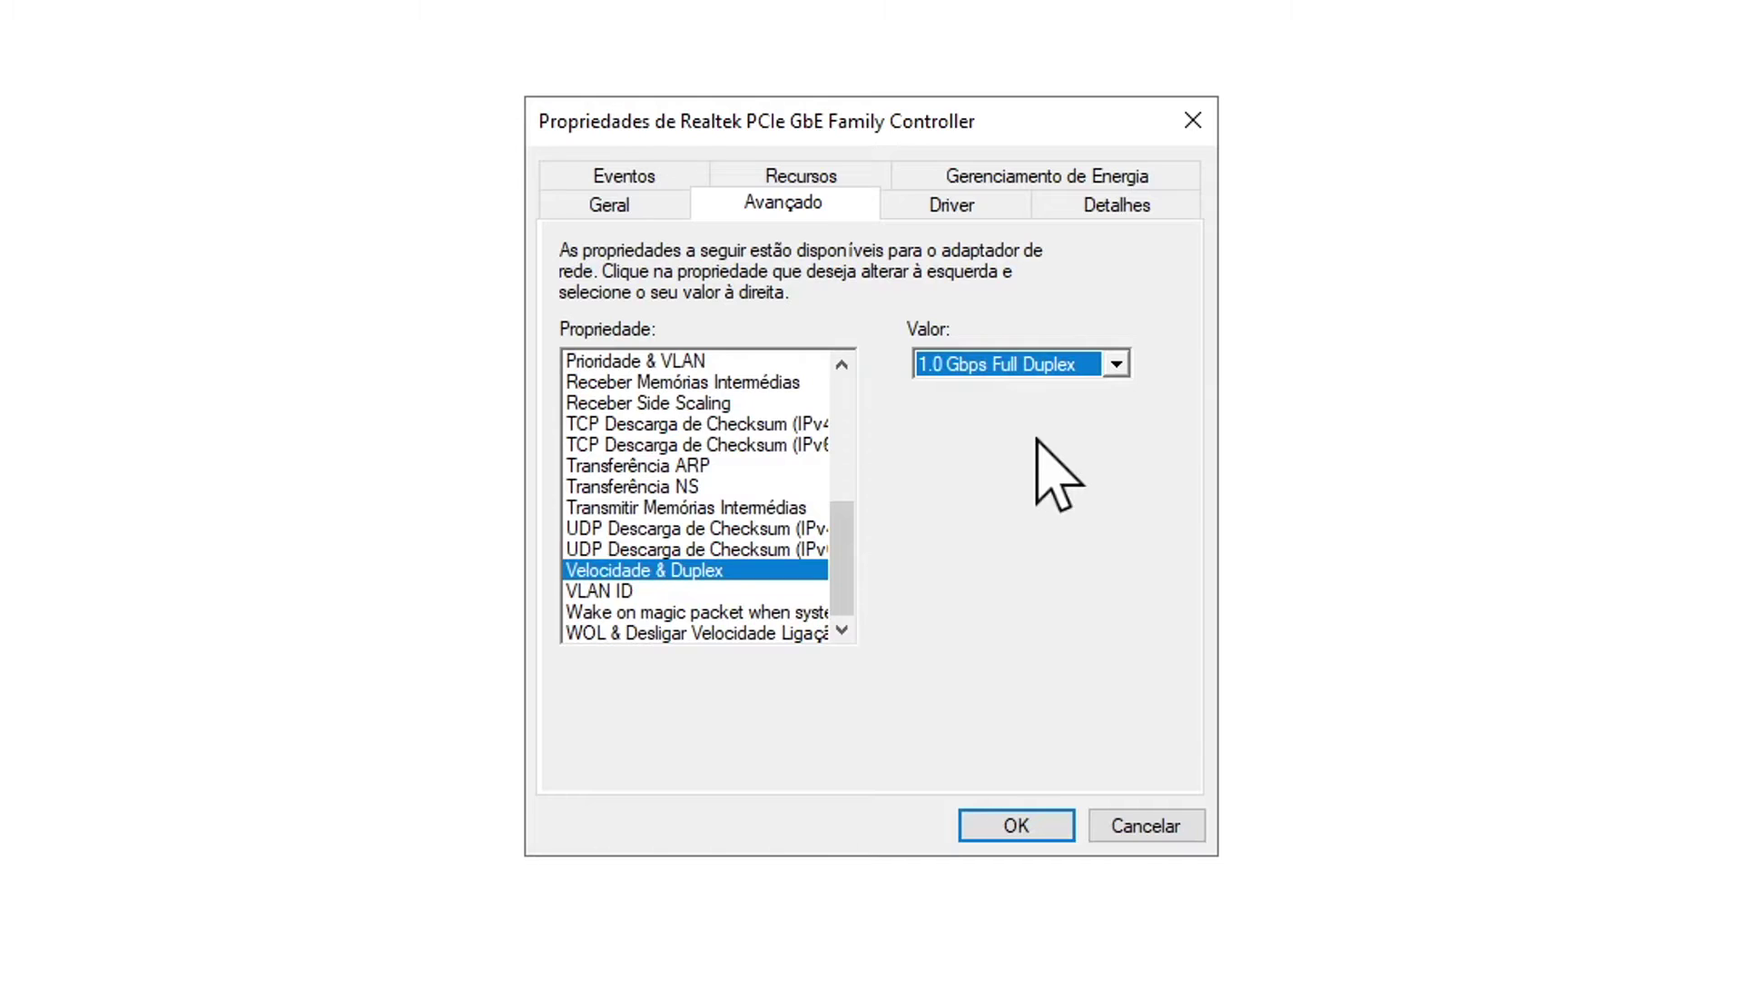
left_click(1112, 364)
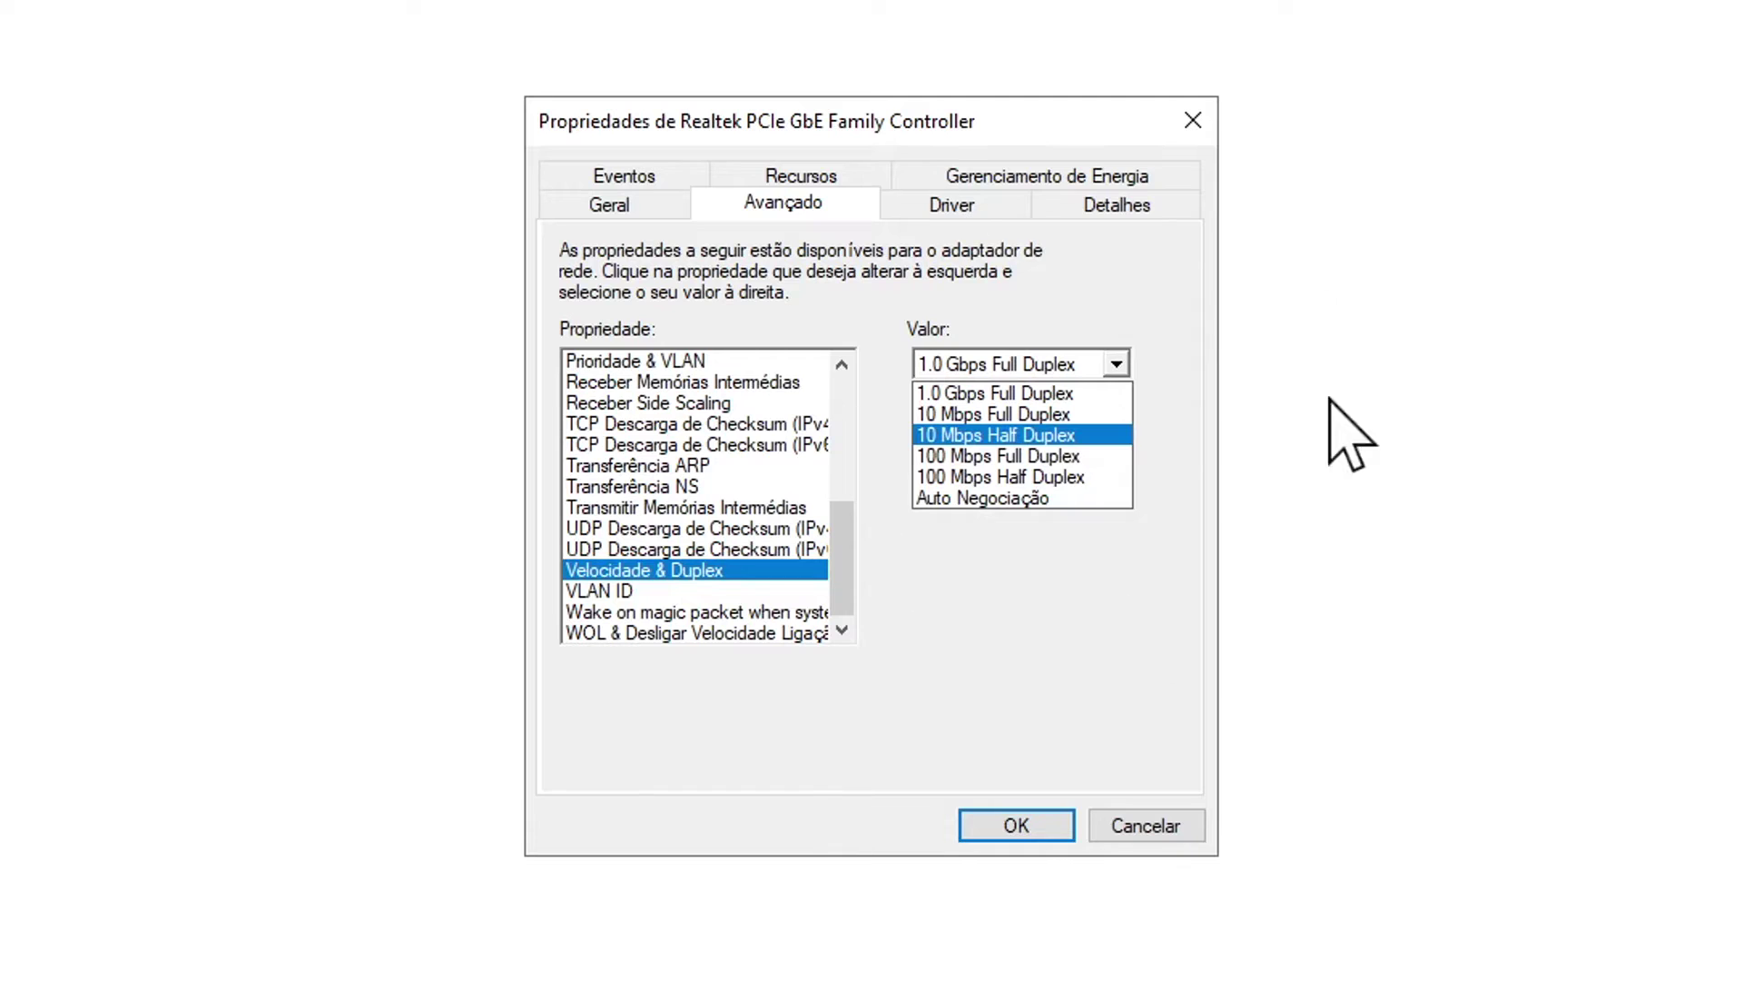
- Confirm the Realtek adapter's properties with 1.0 Gbps Full Duplex selected and close Device Manager
left_click(1102, 804)
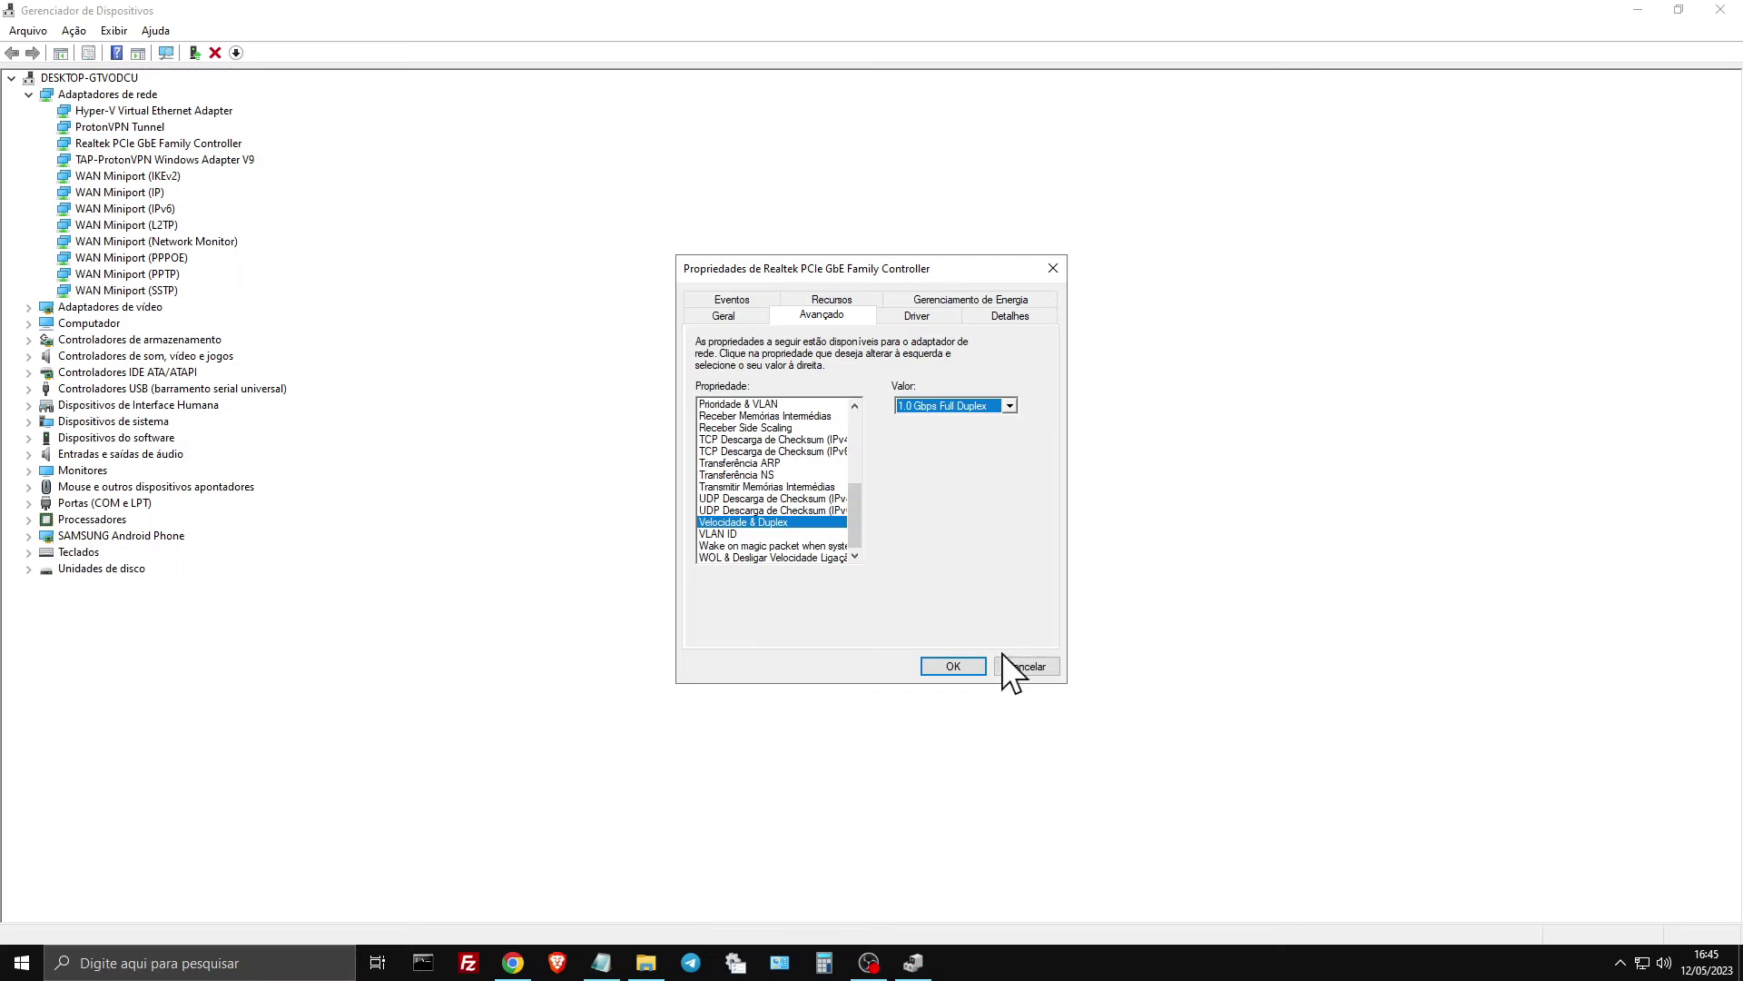
left_click(974, 671)
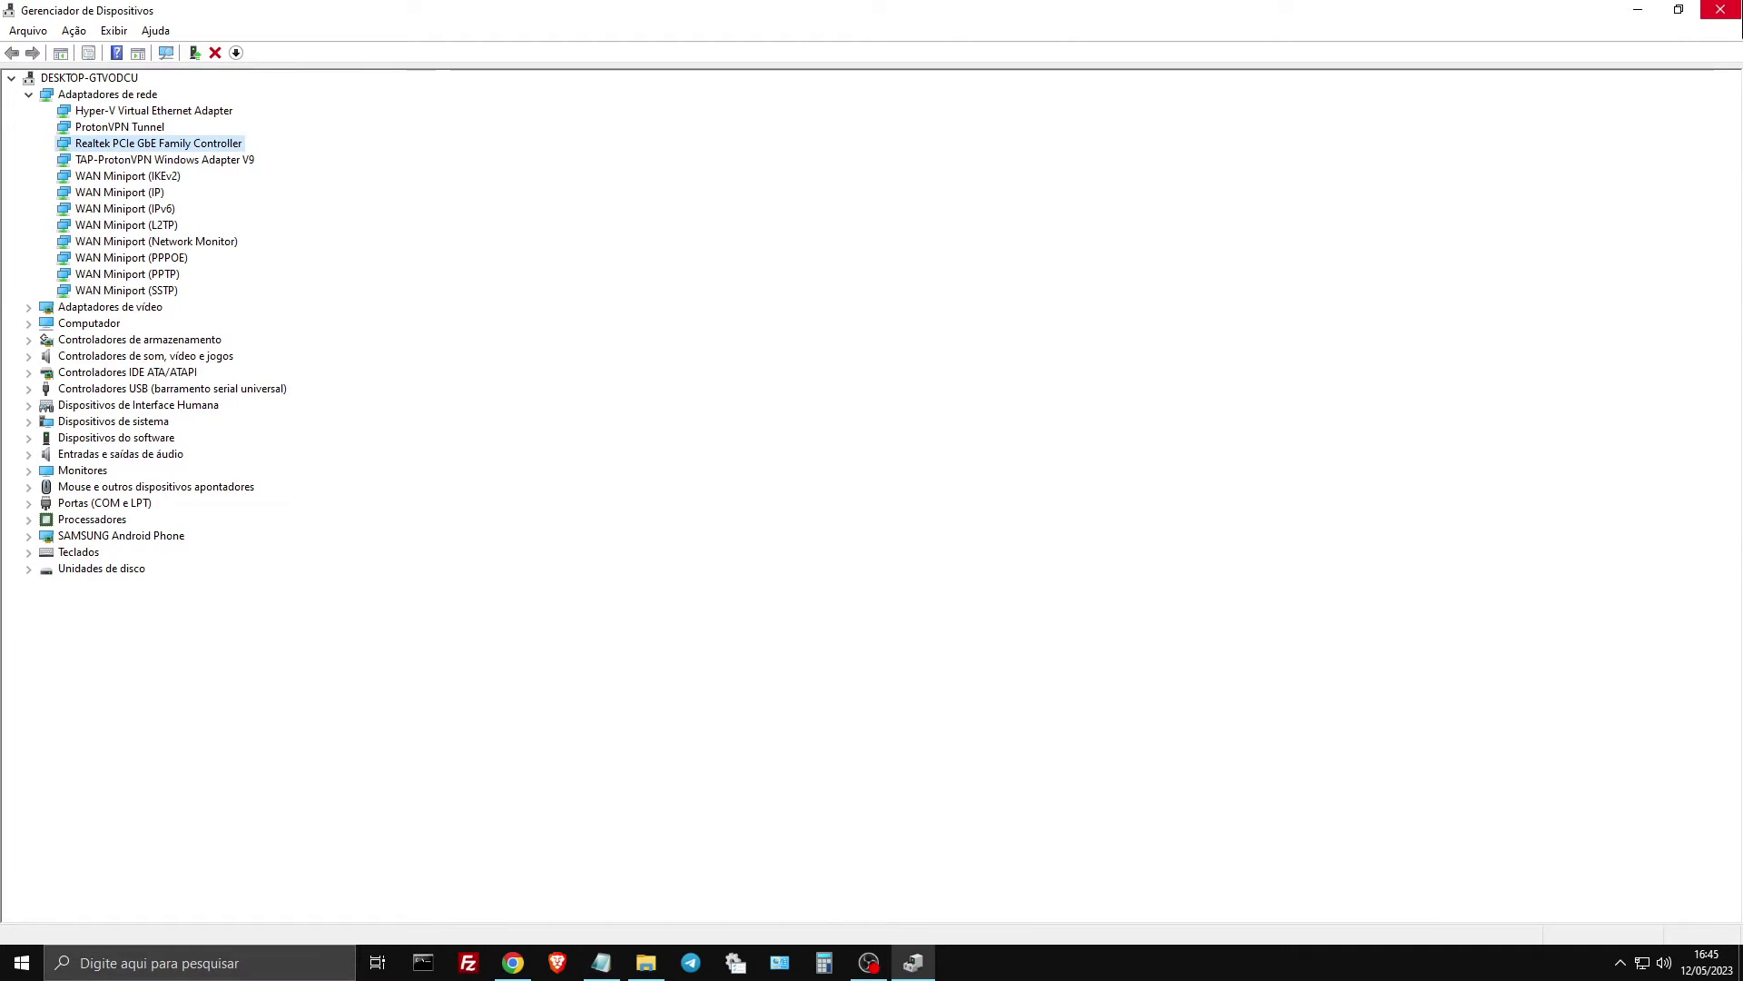
left_click(1721, 9)
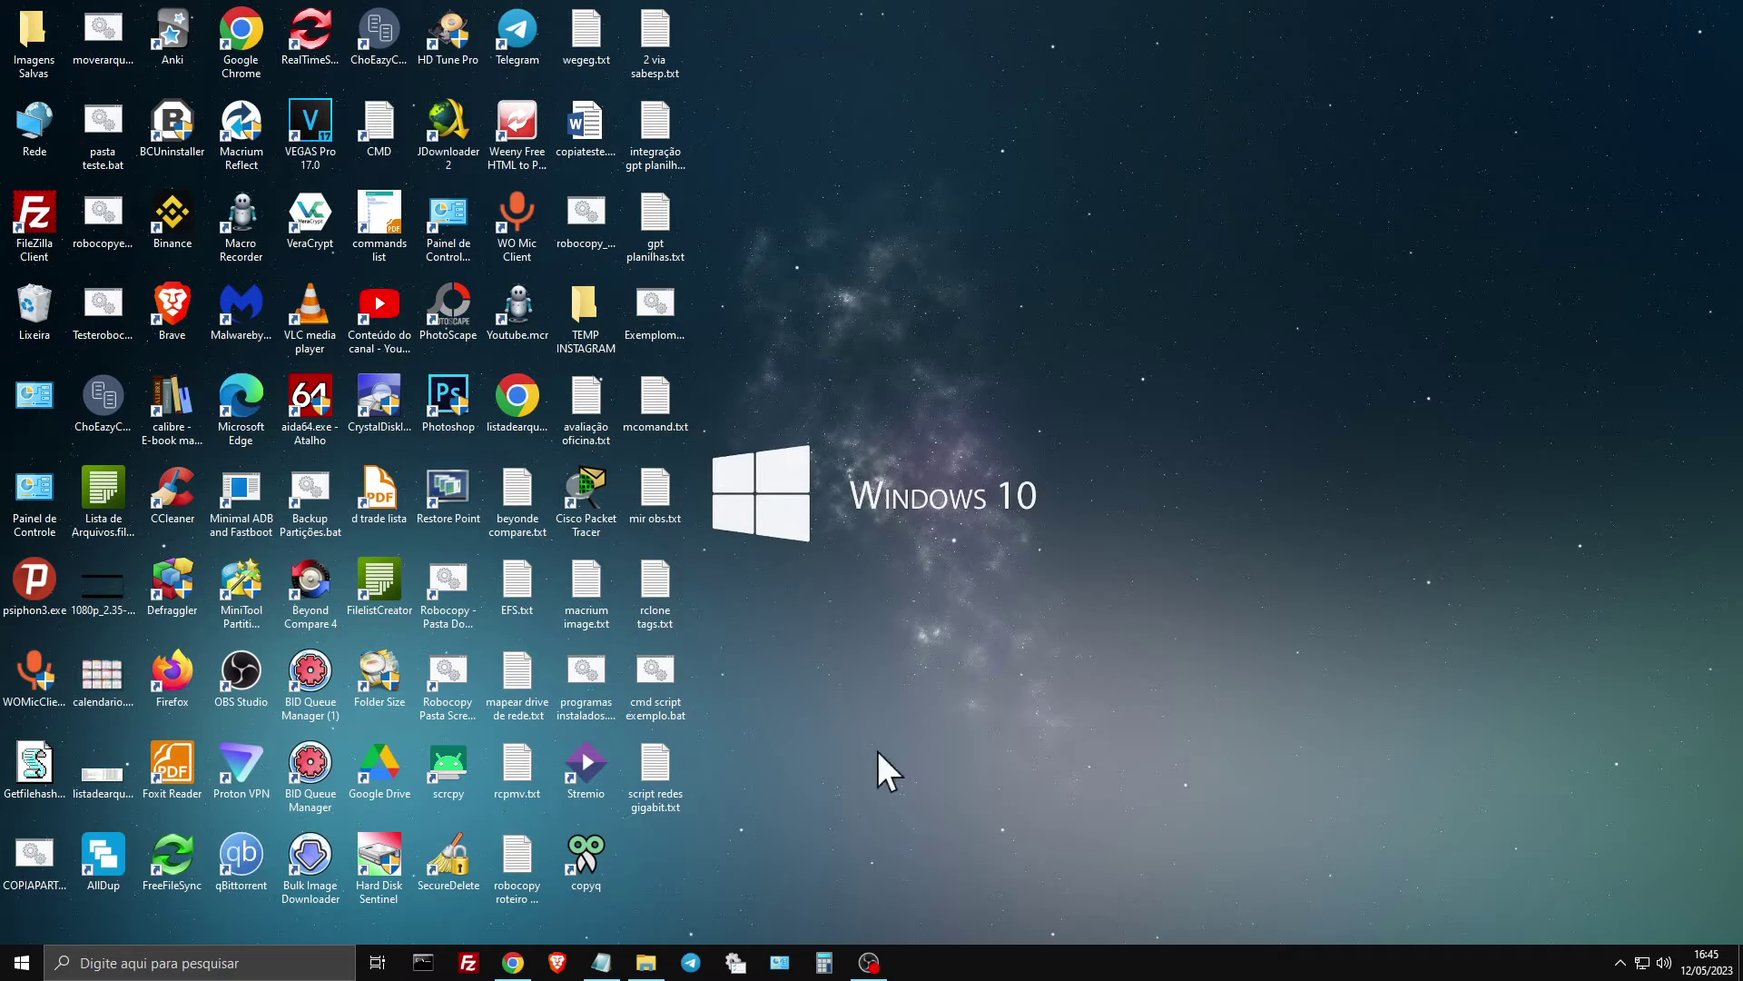
- Run ncpa.cpl to open Network Connections and view the status of the Ethernet connection
key("super+r")
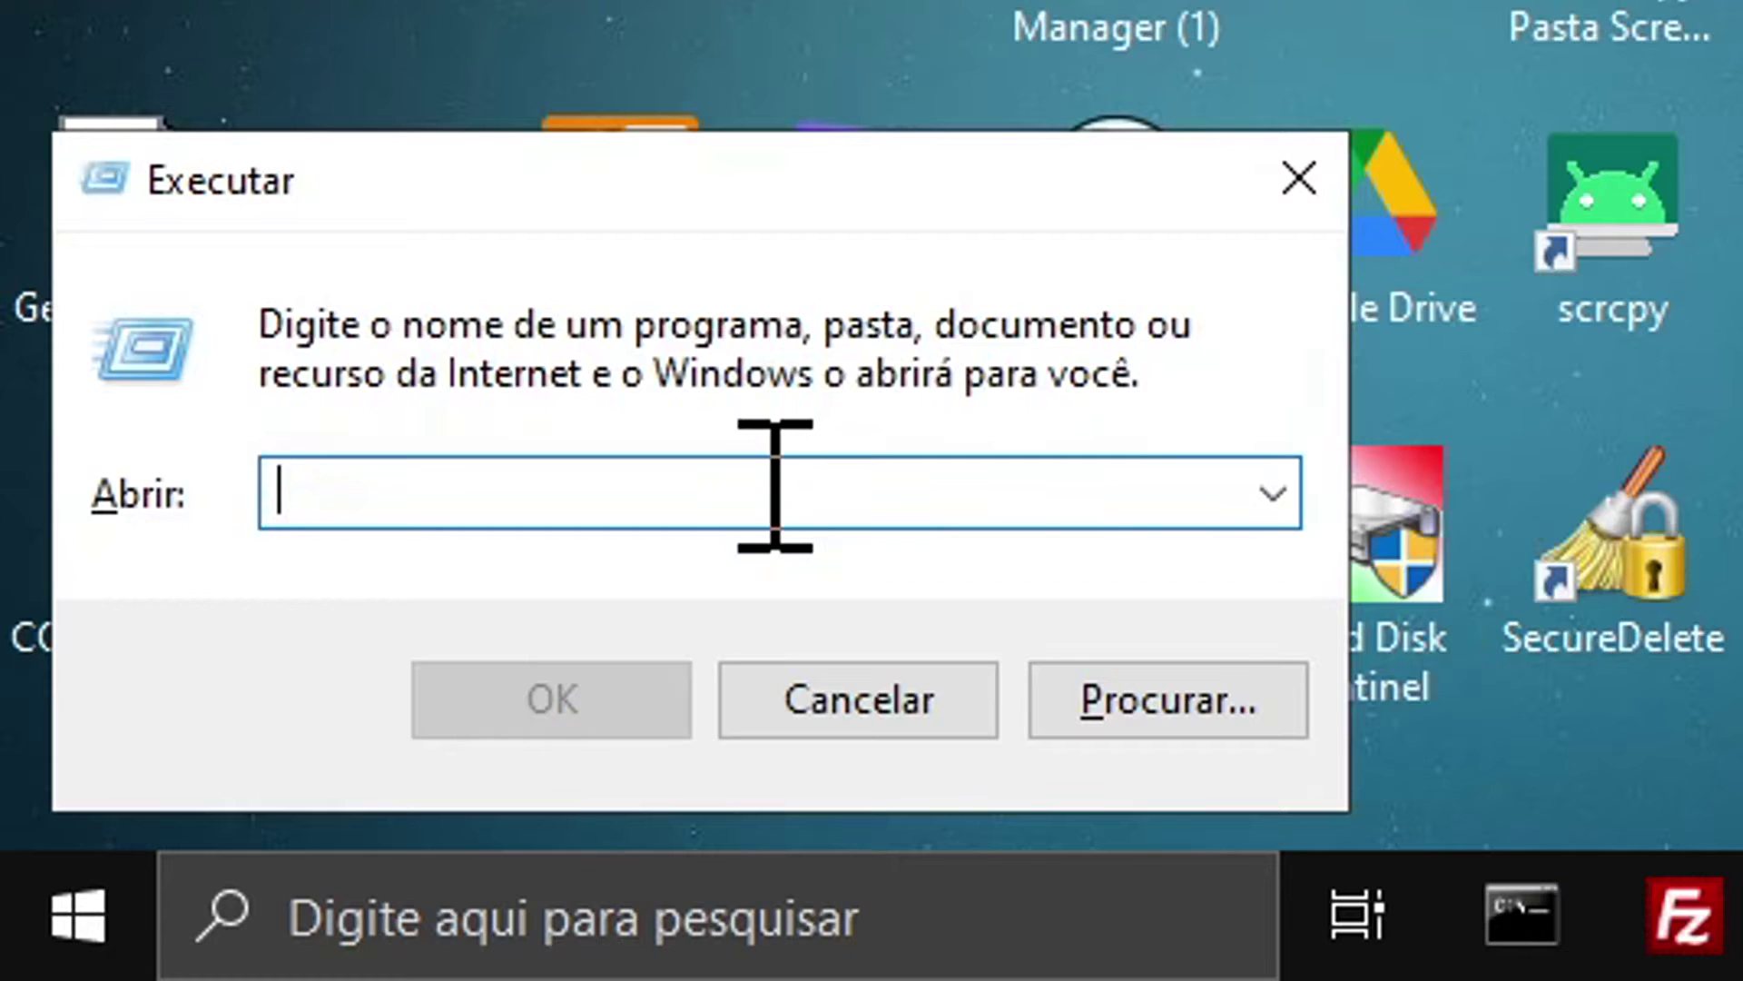
type("ncpa.cpl")
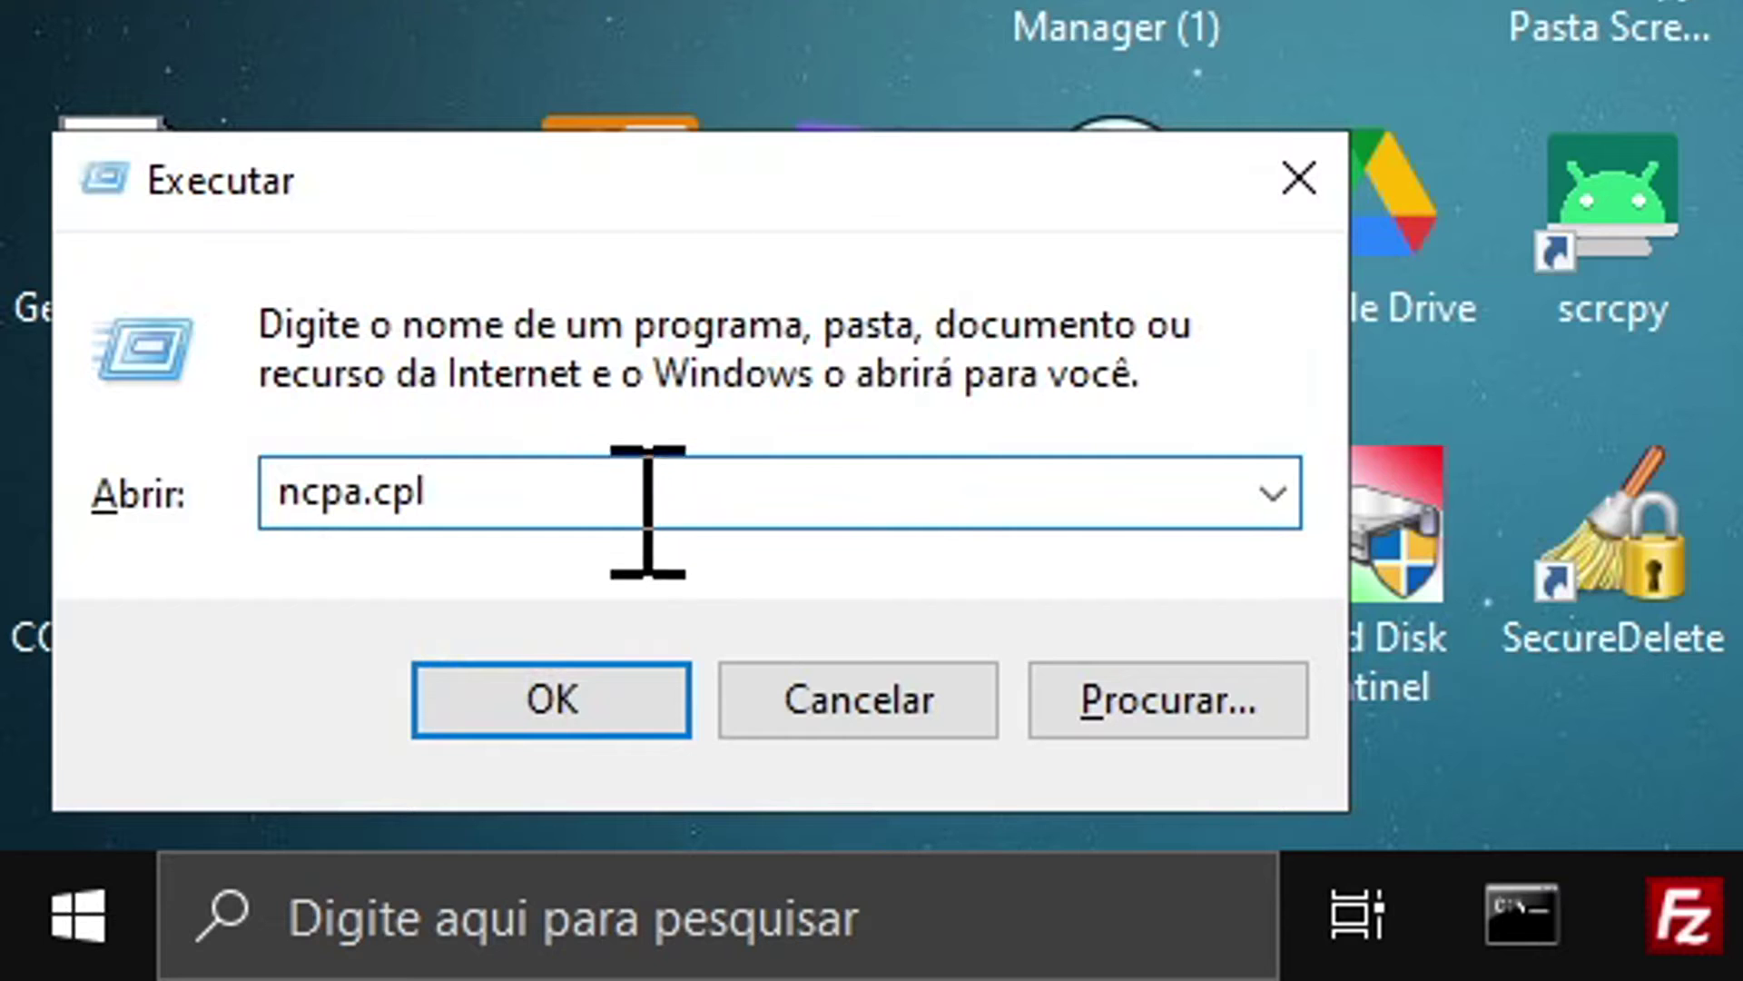
left_click_drag(579, 504, 311, 545)
left_click(644, 504)
key("Return")
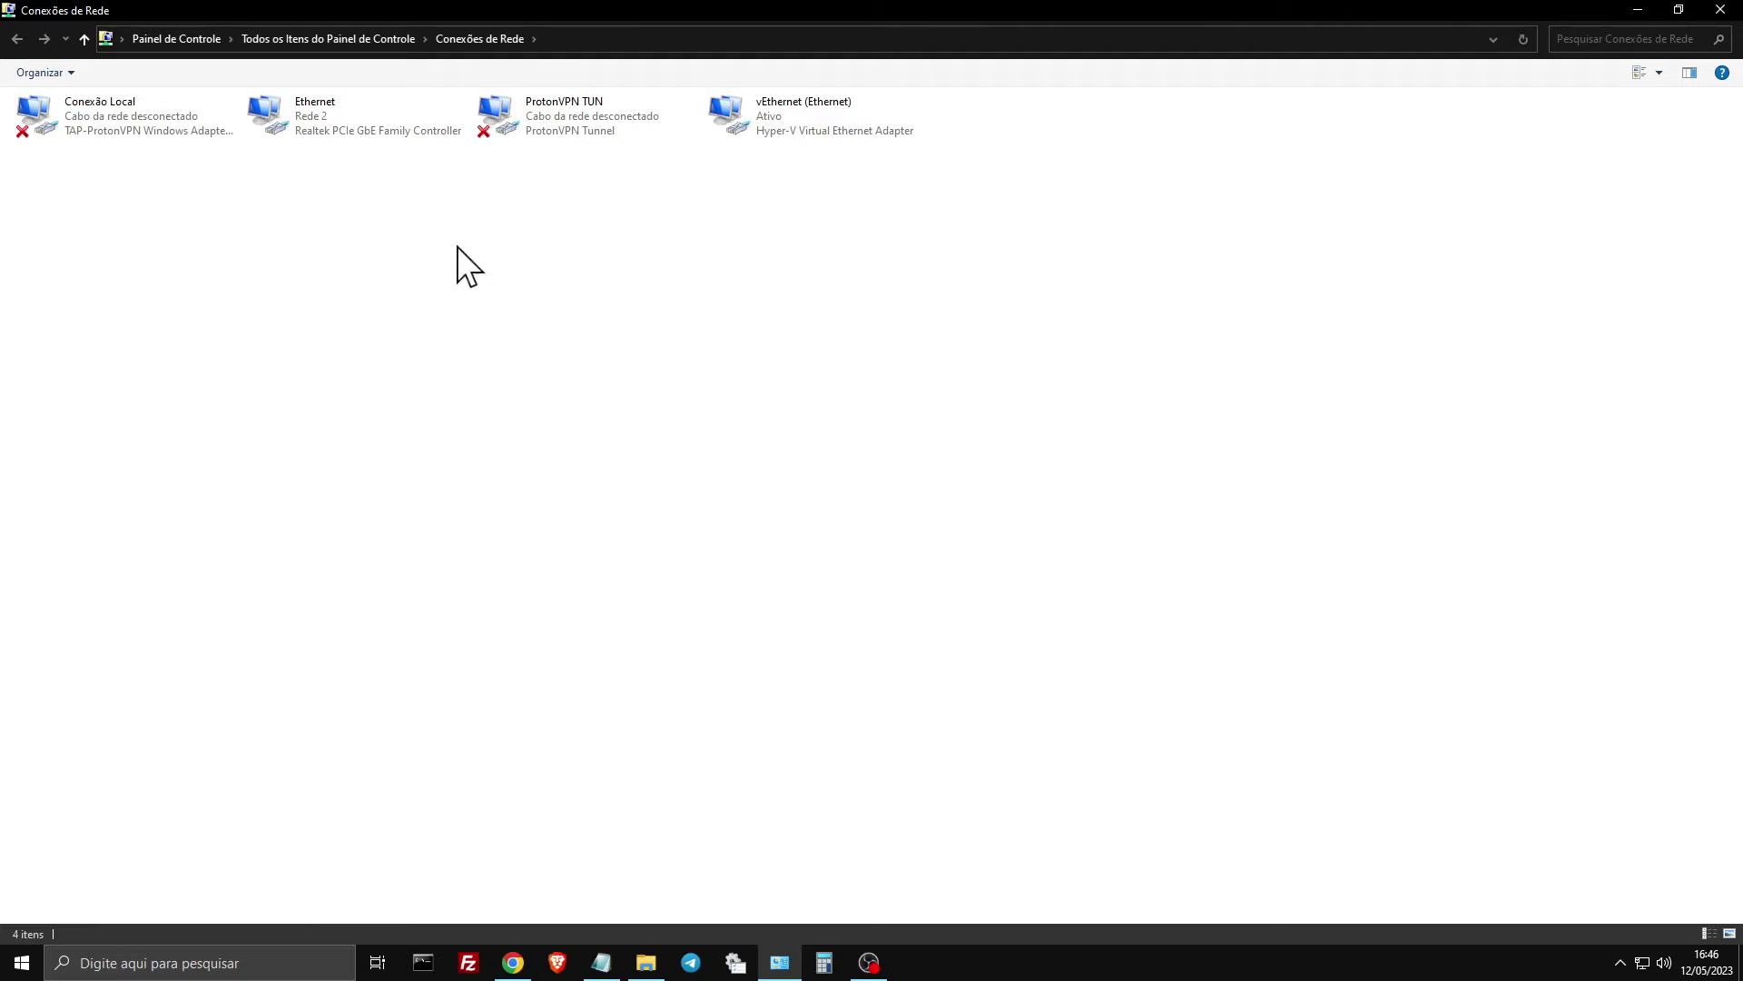
right_click(309, 117)
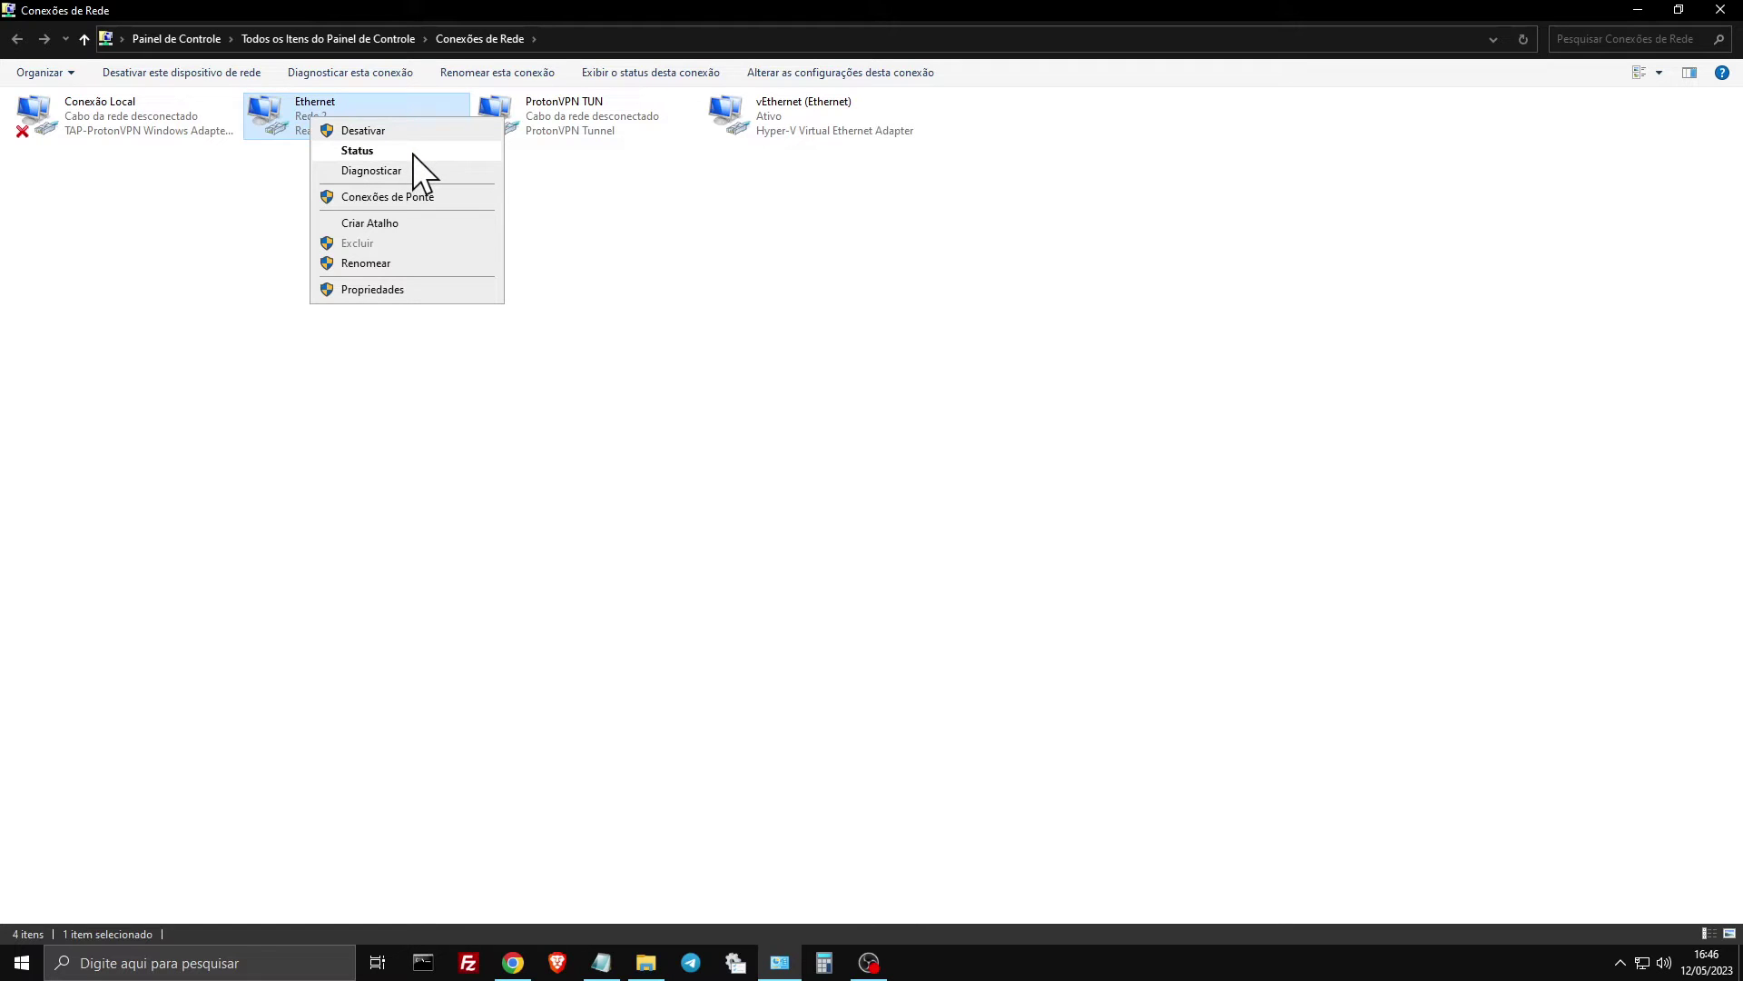
left_click(412, 154)
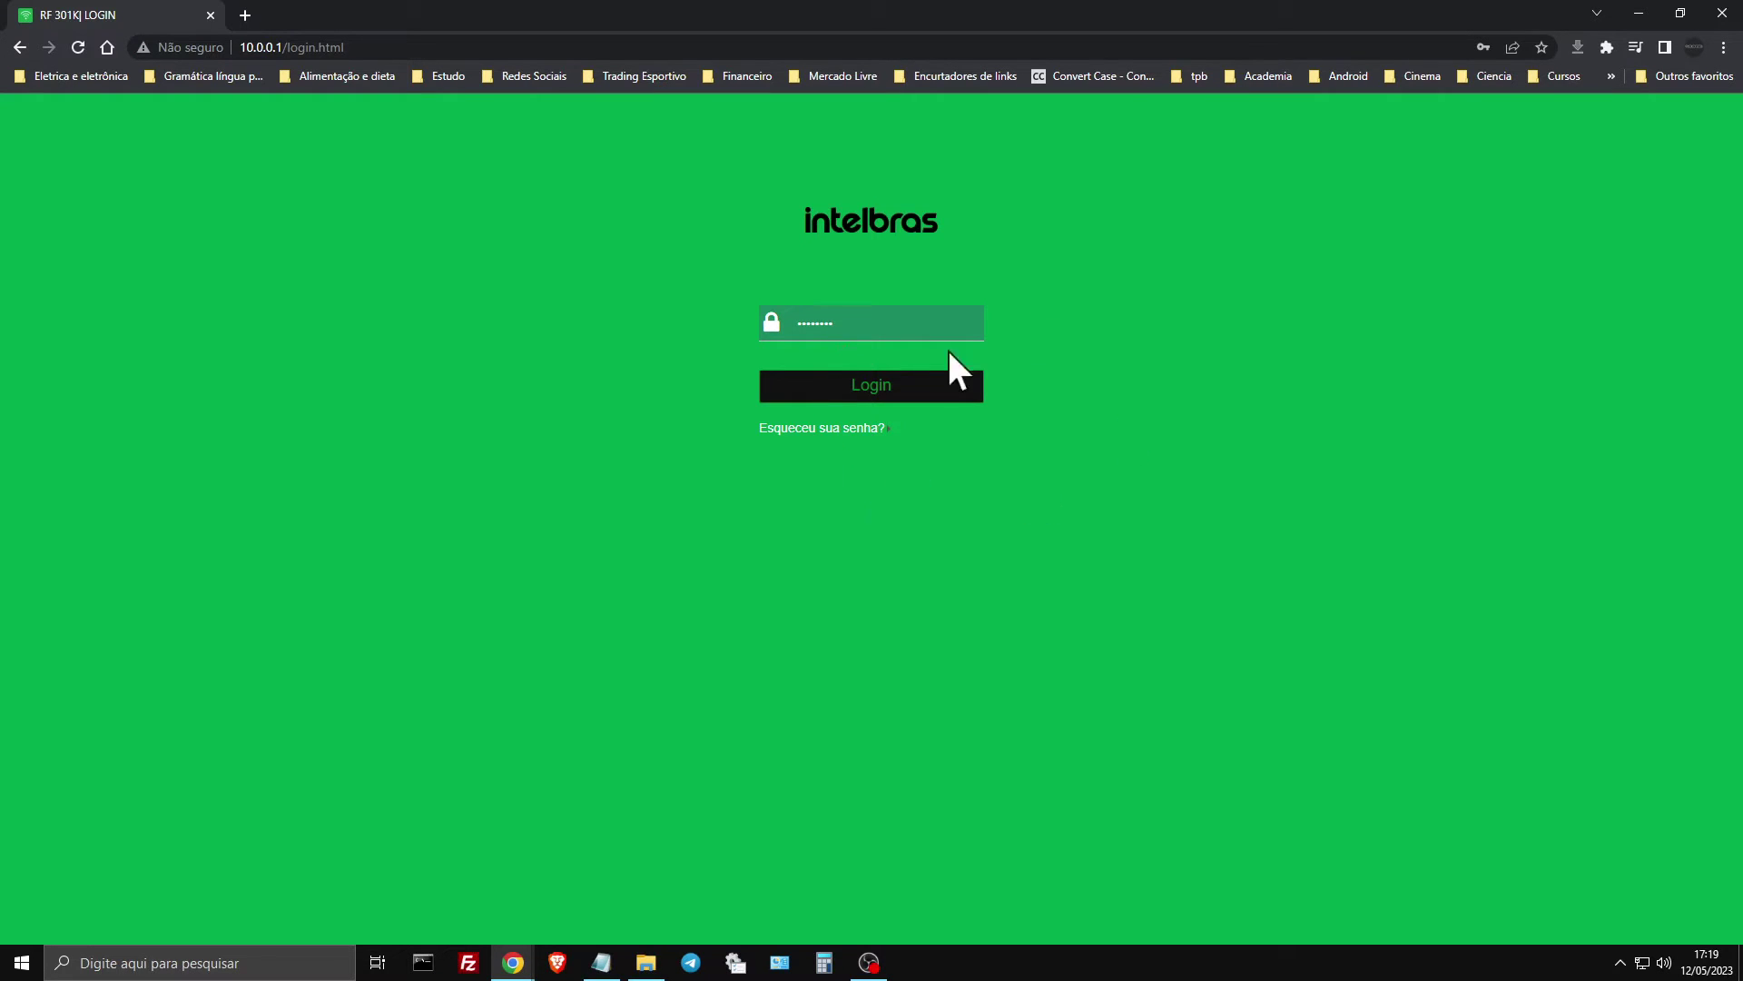
- Log in to the Intelbras router and select 100M Full Duplex as the WAN speed in its system settings
left_click(903, 397)
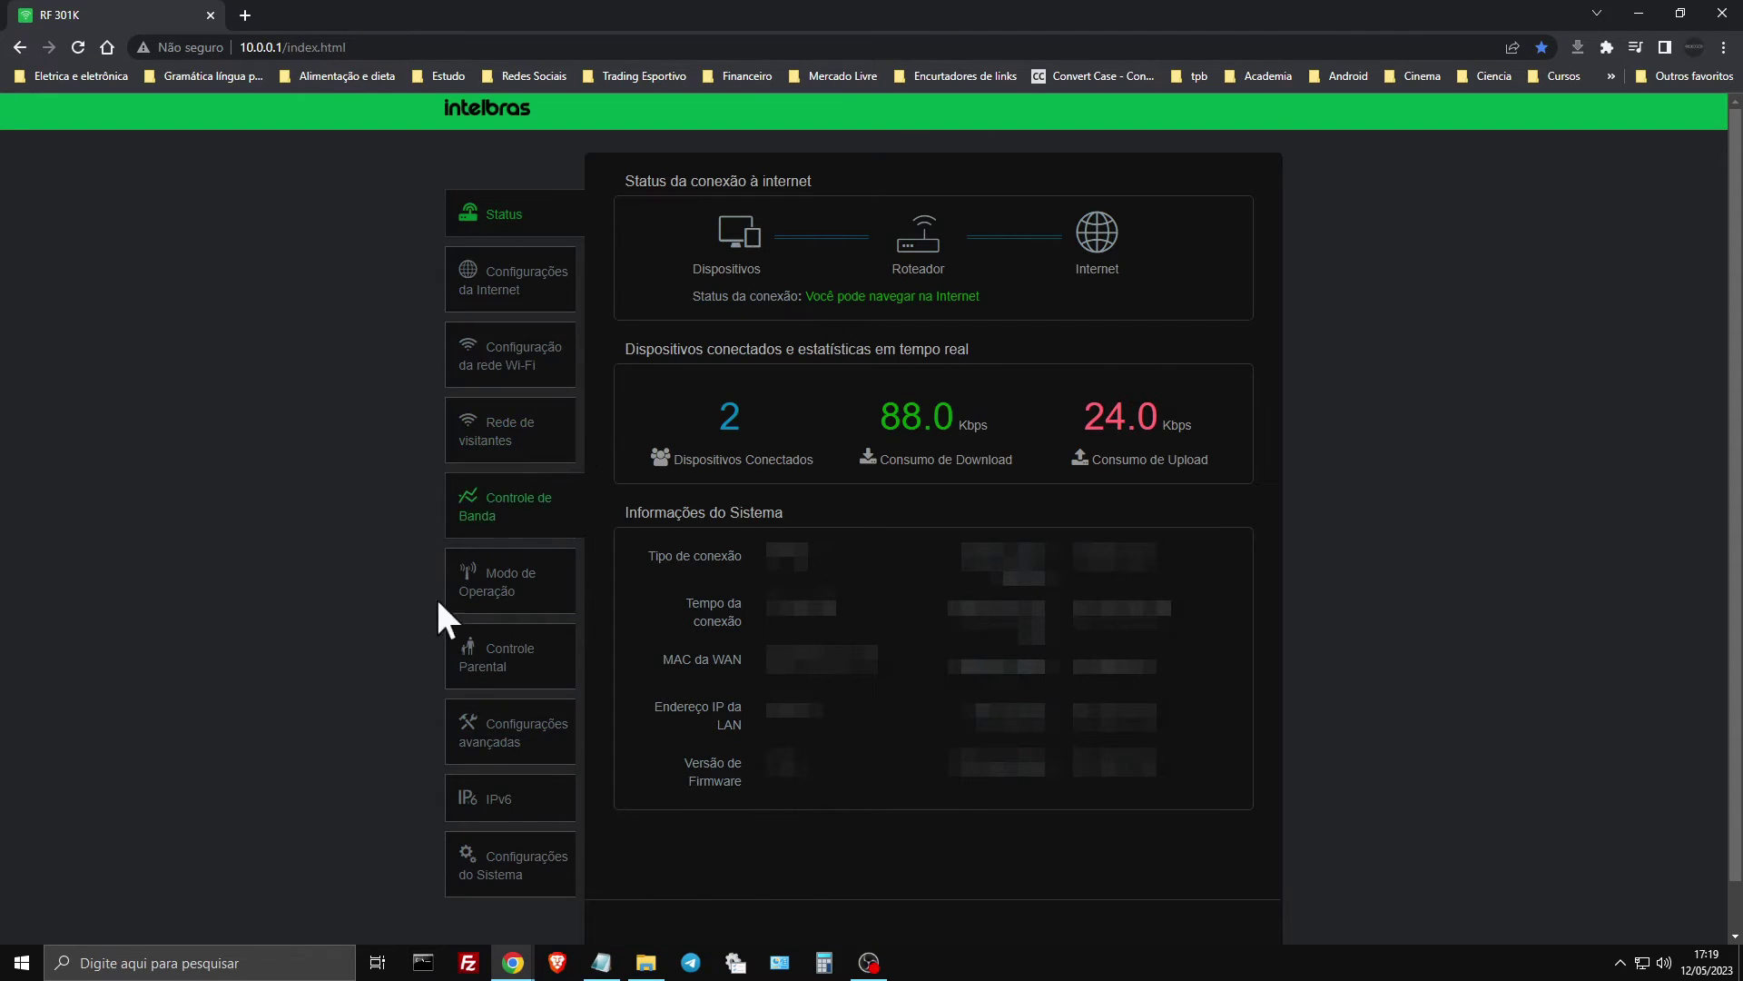
left_click(505, 862)
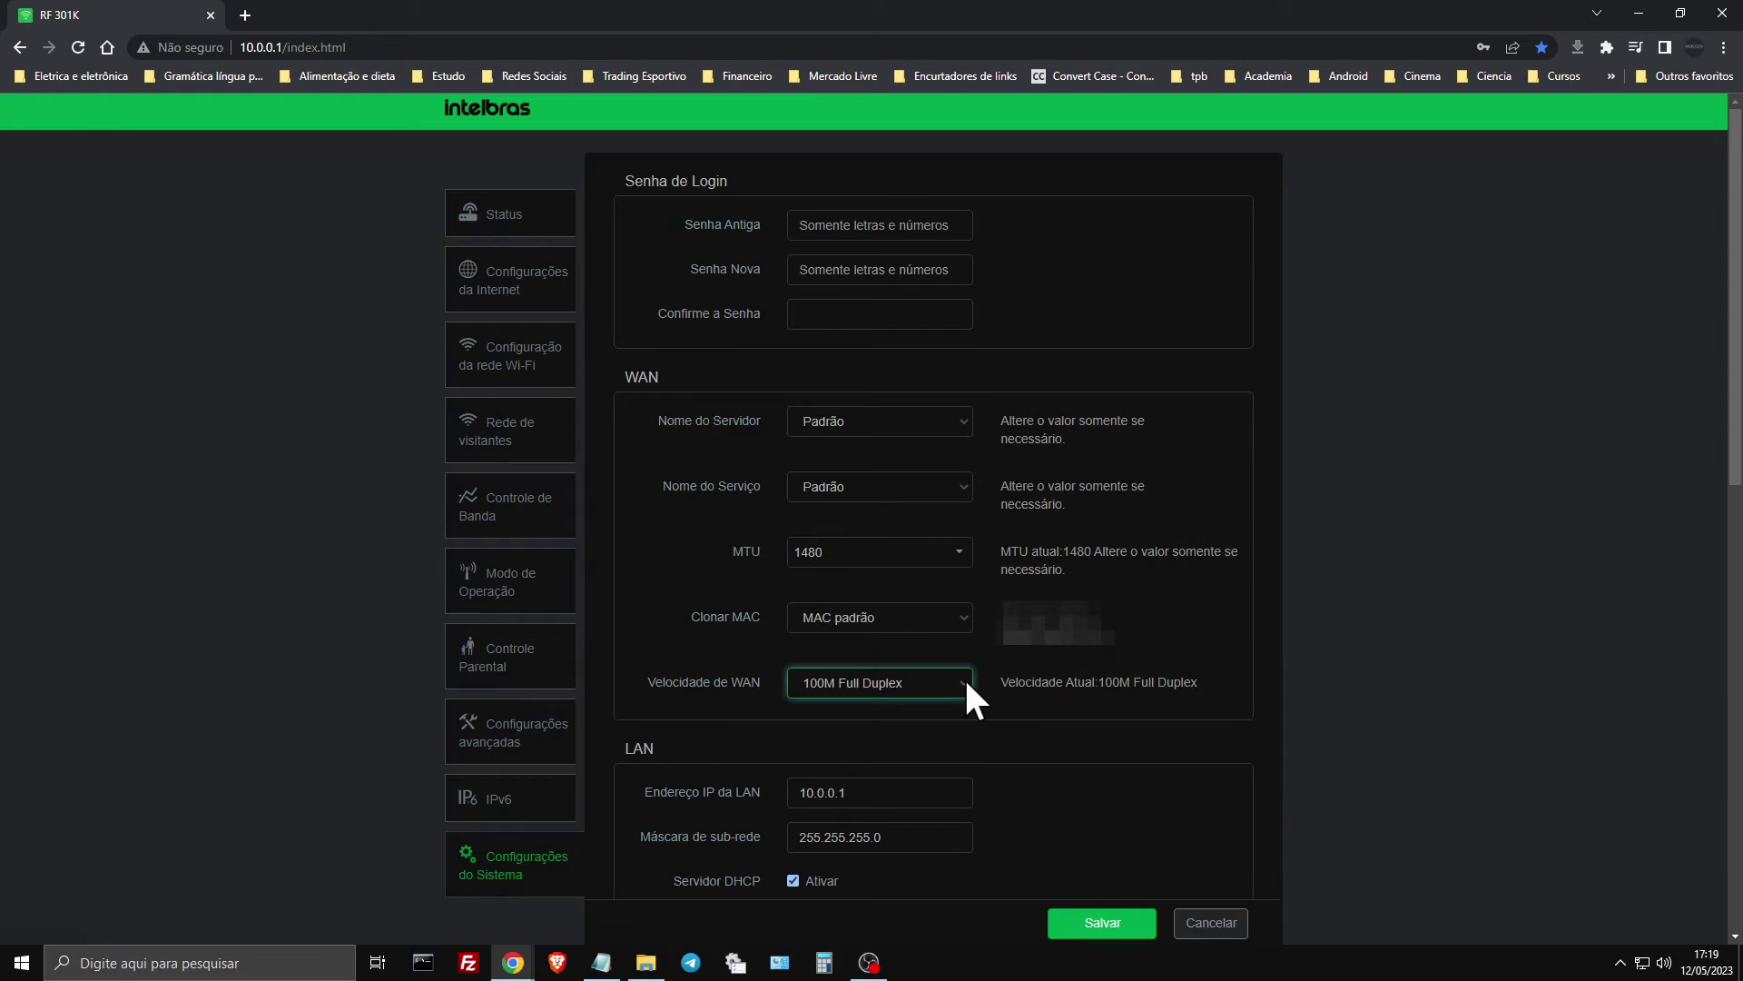
left_click(964, 679)
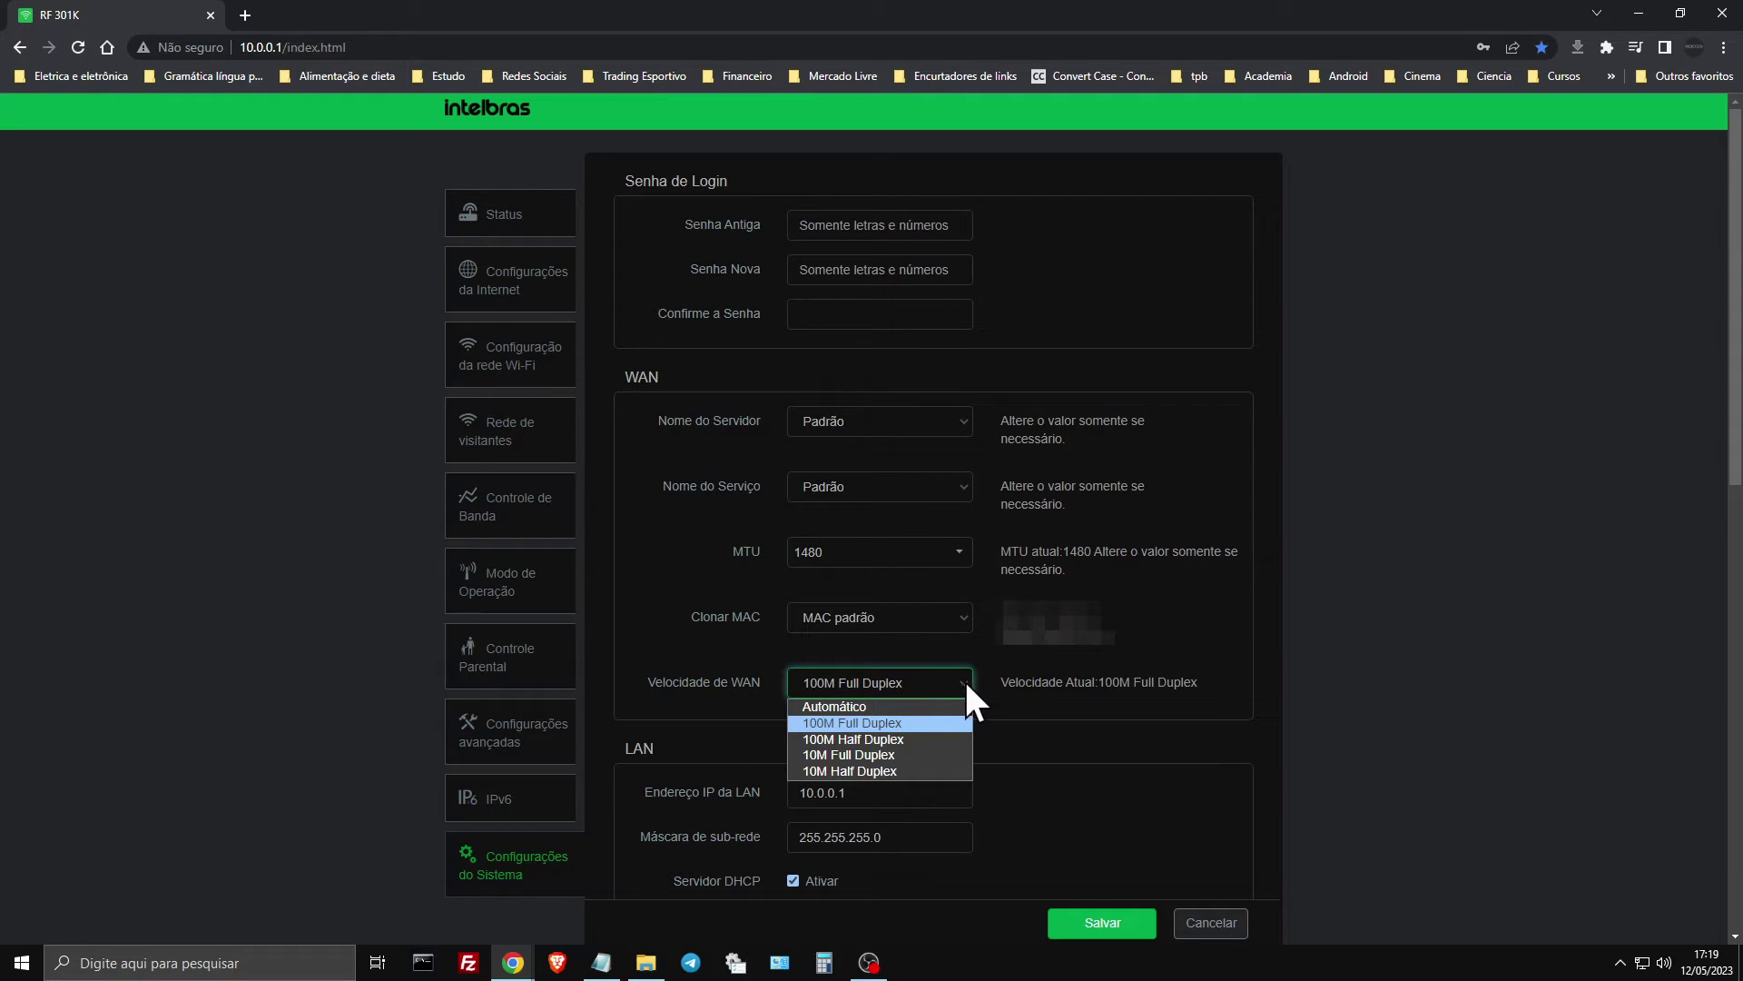
left_click(921, 722)
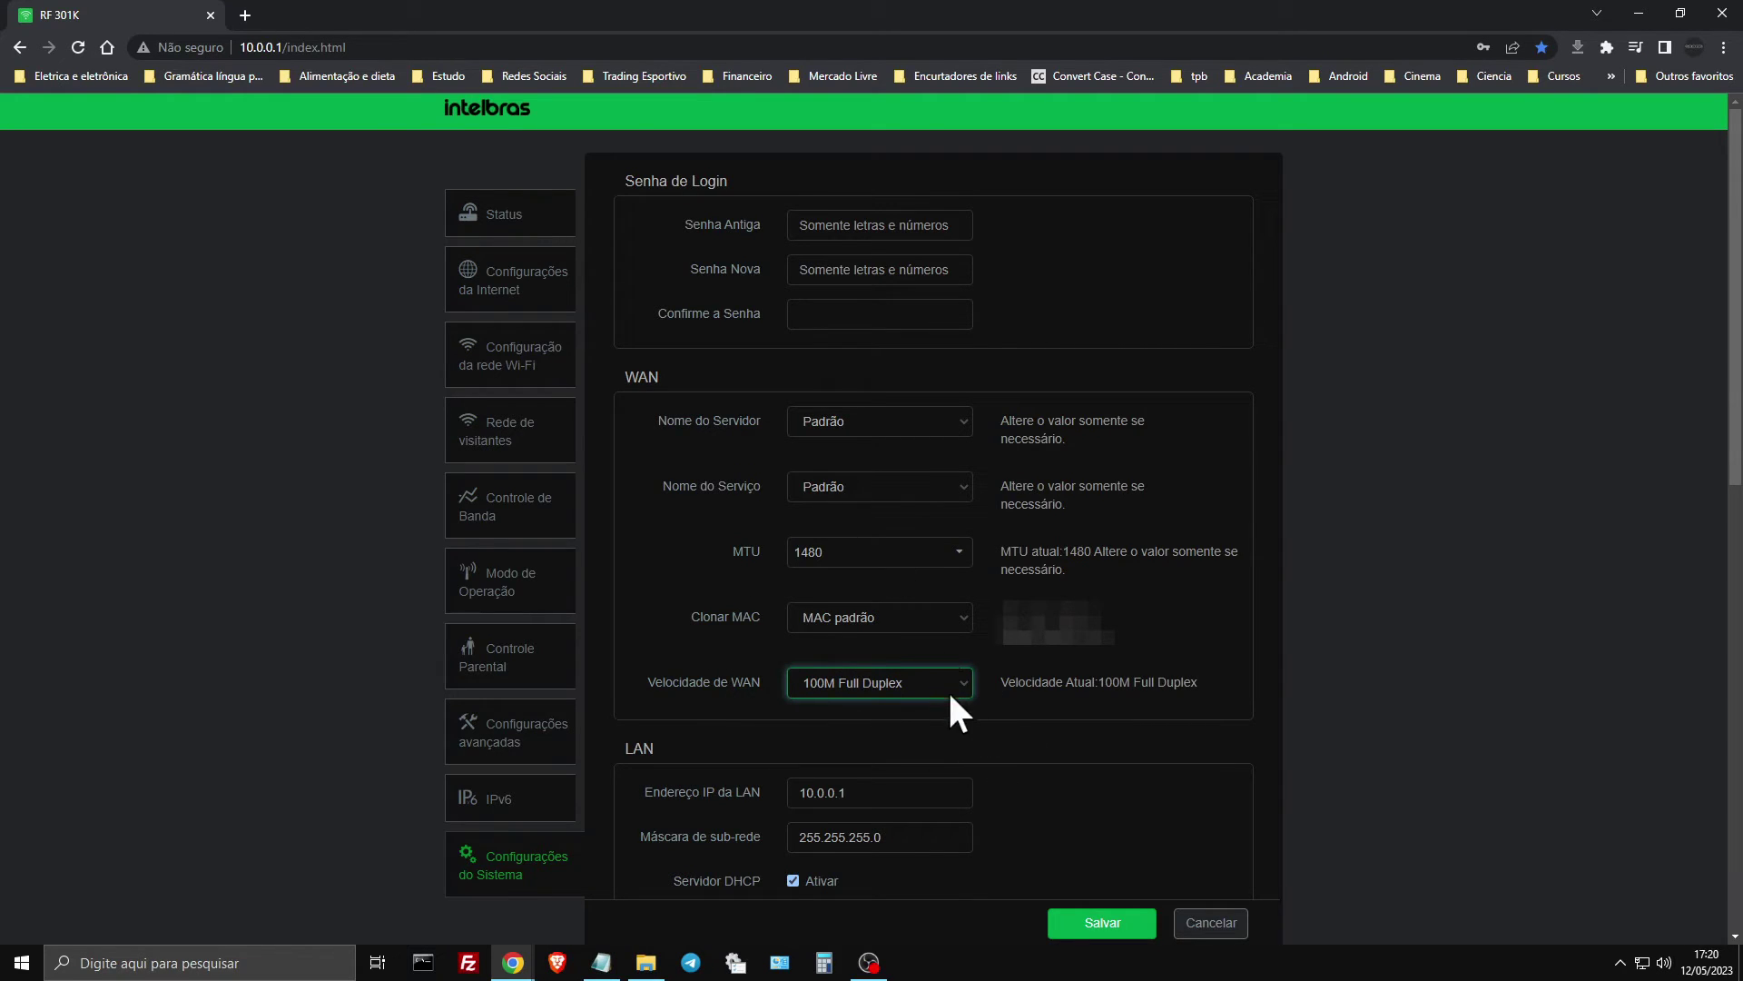
- Review the router's LAN settings and return to its WAN section
scroll(1398, 342, "down", 3)
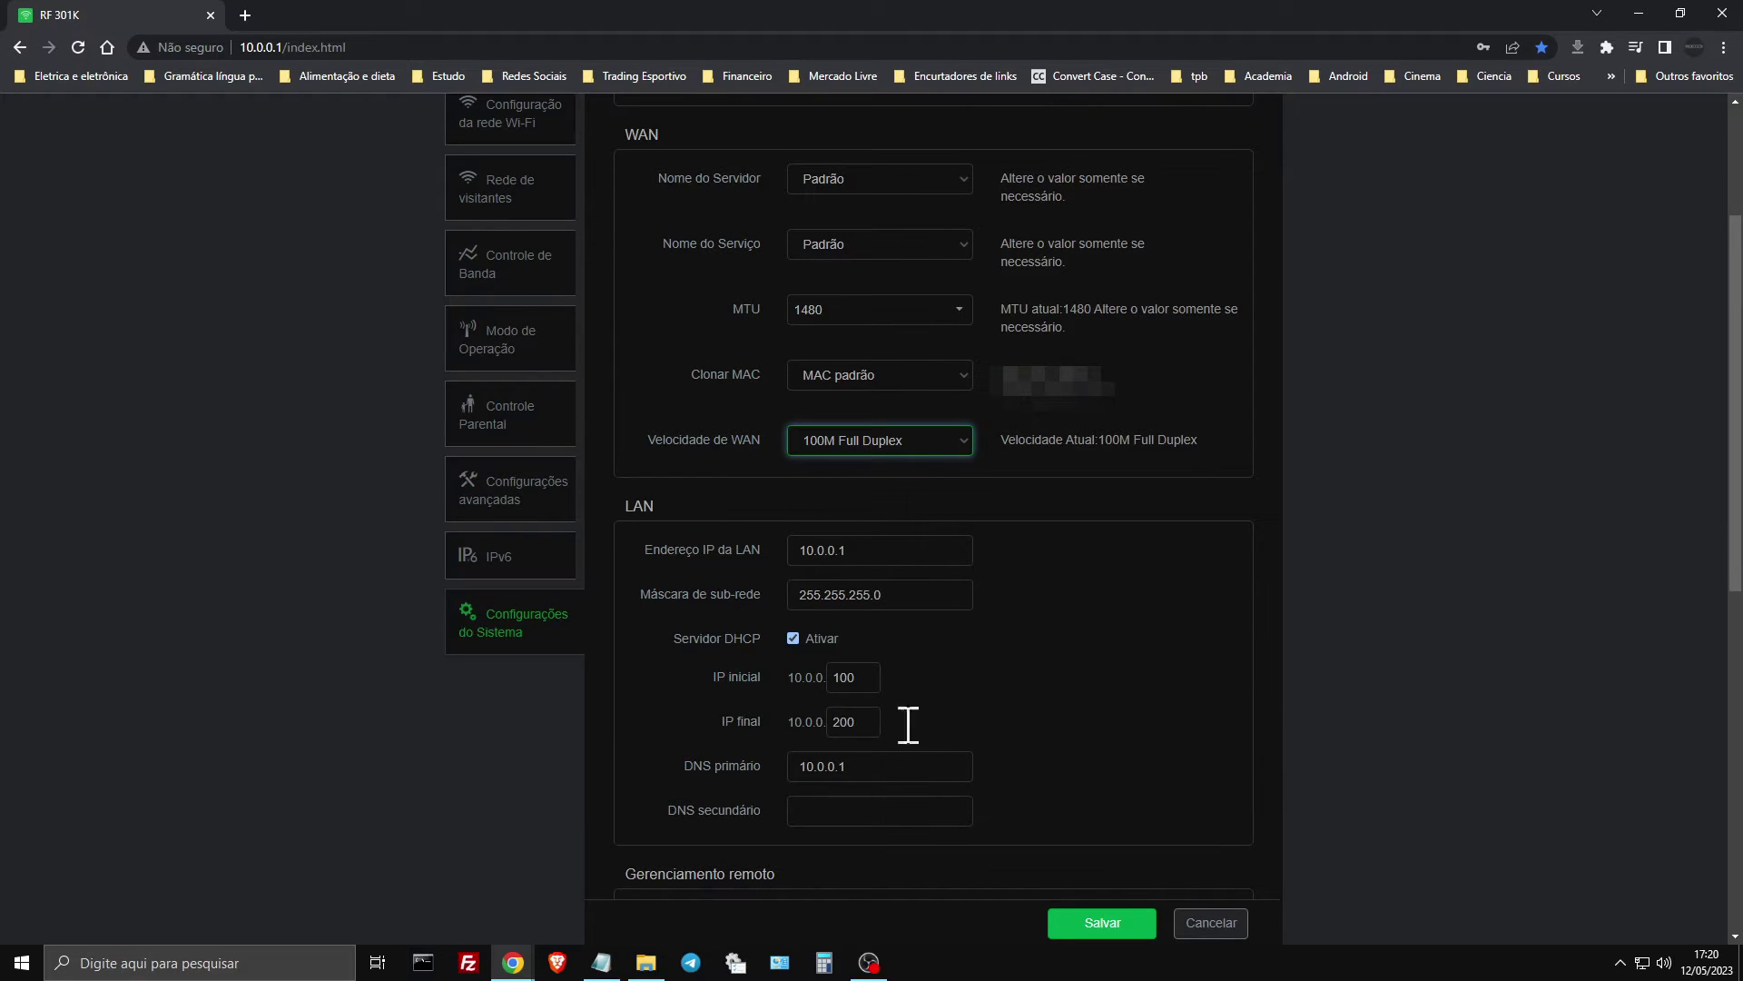
scroll(1022, 560, "up", 3)
left_click(960, 646)
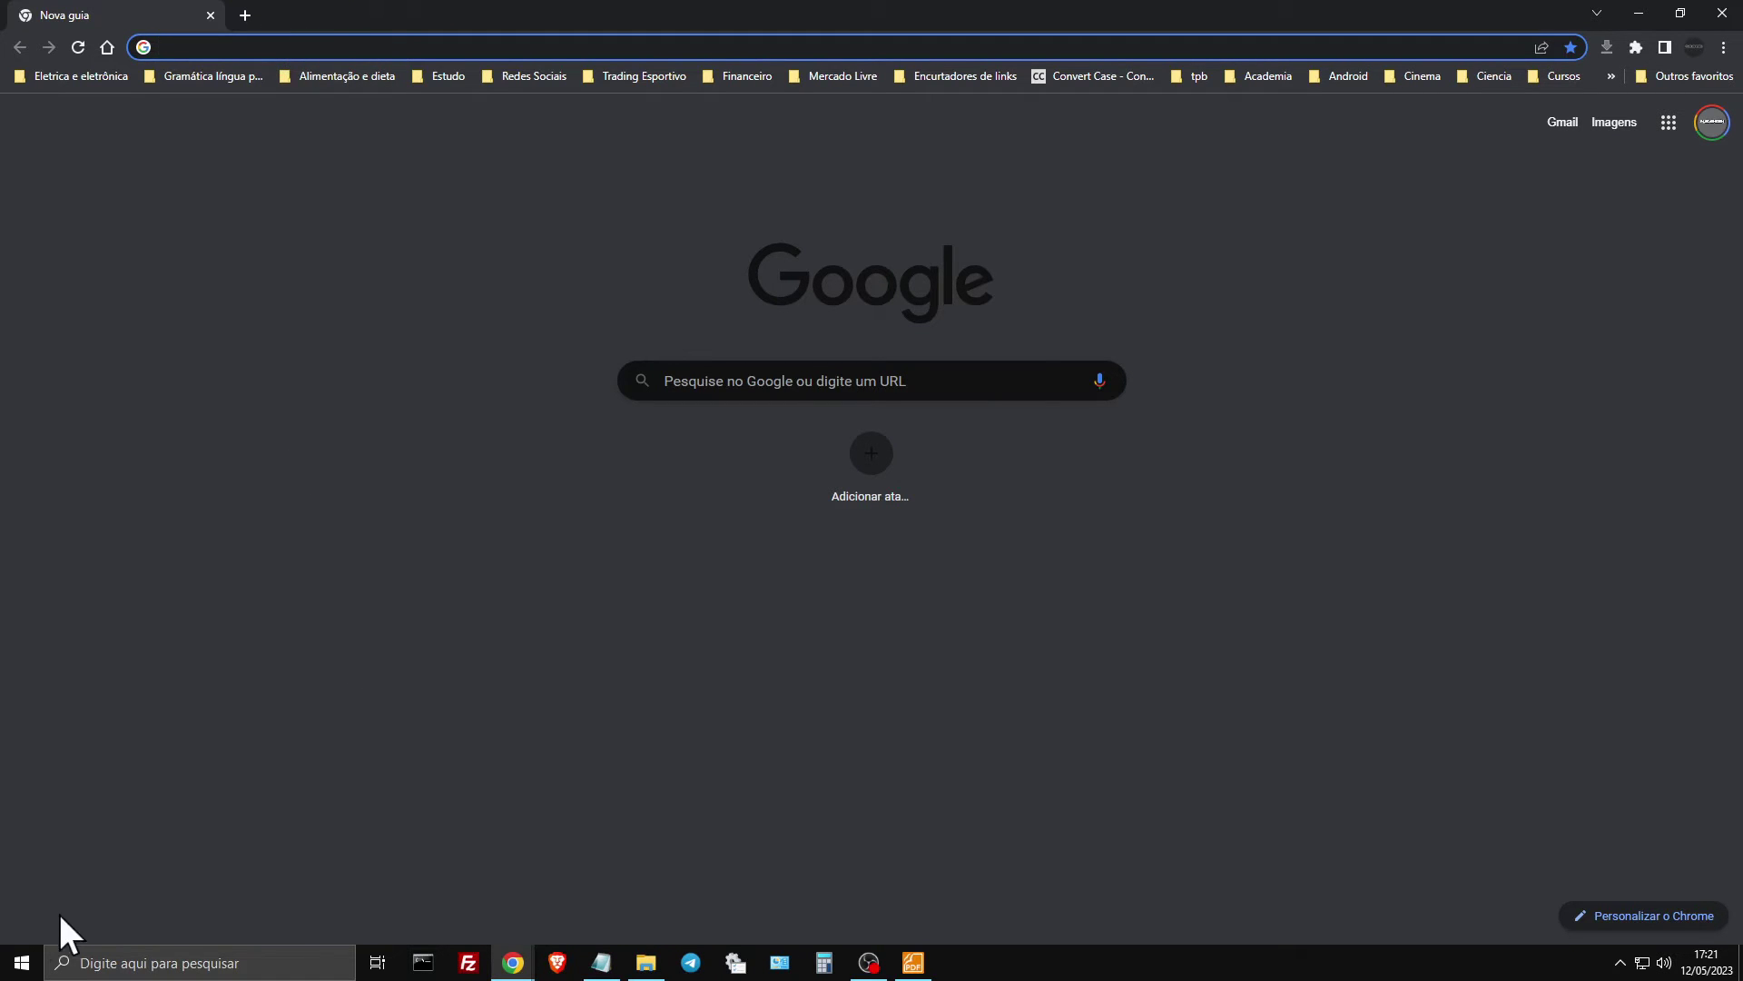
- Run ipconfig in a Command Prompt and highlight the default gateway address of the Ethernet adapter
right_click(20, 963)
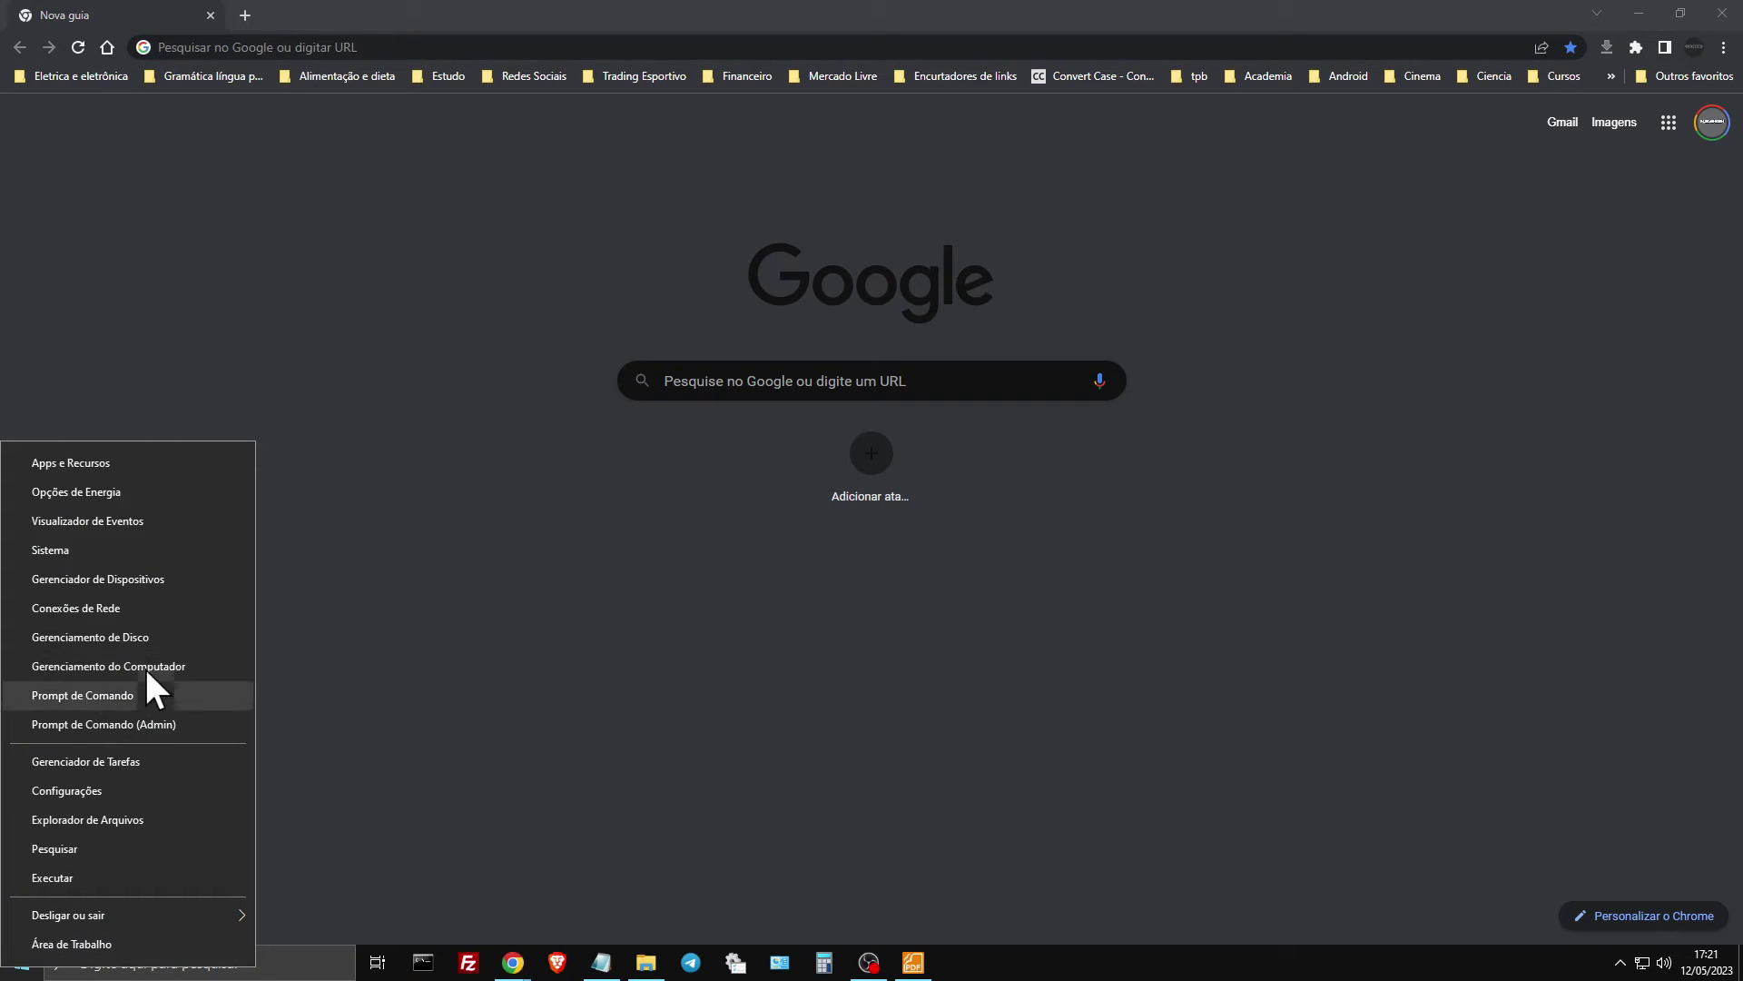
left_click(173, 701)
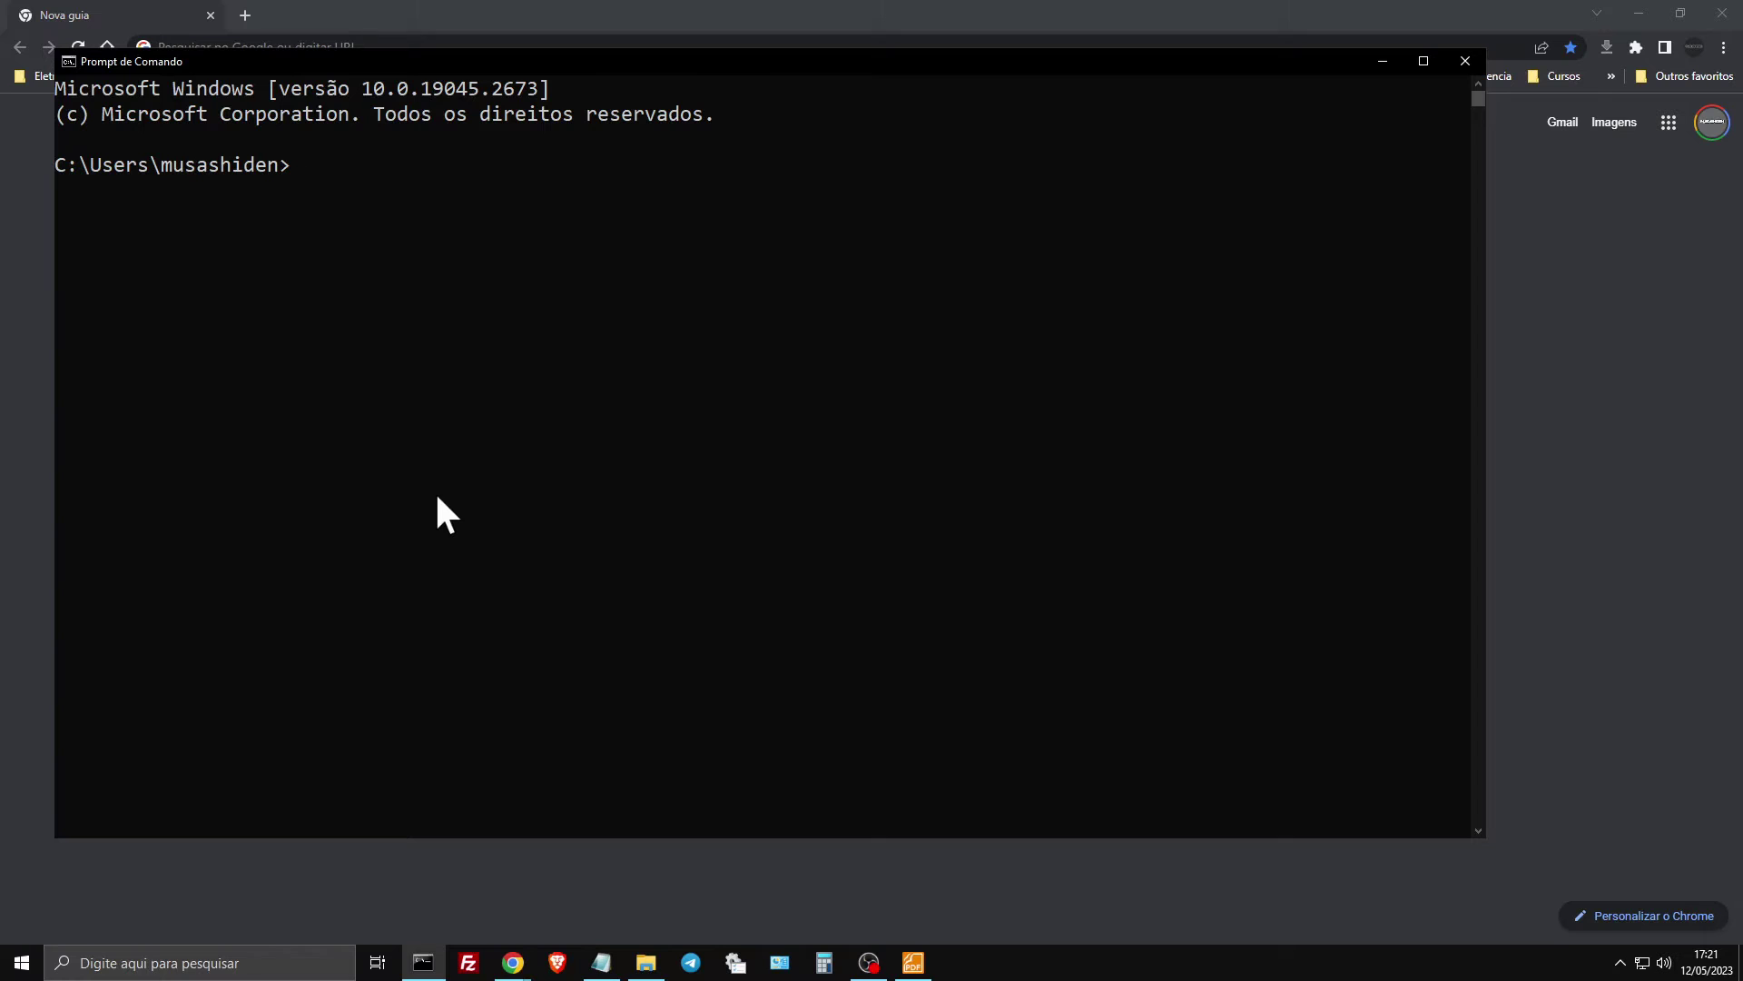
type("ipconfig")
key("Return")
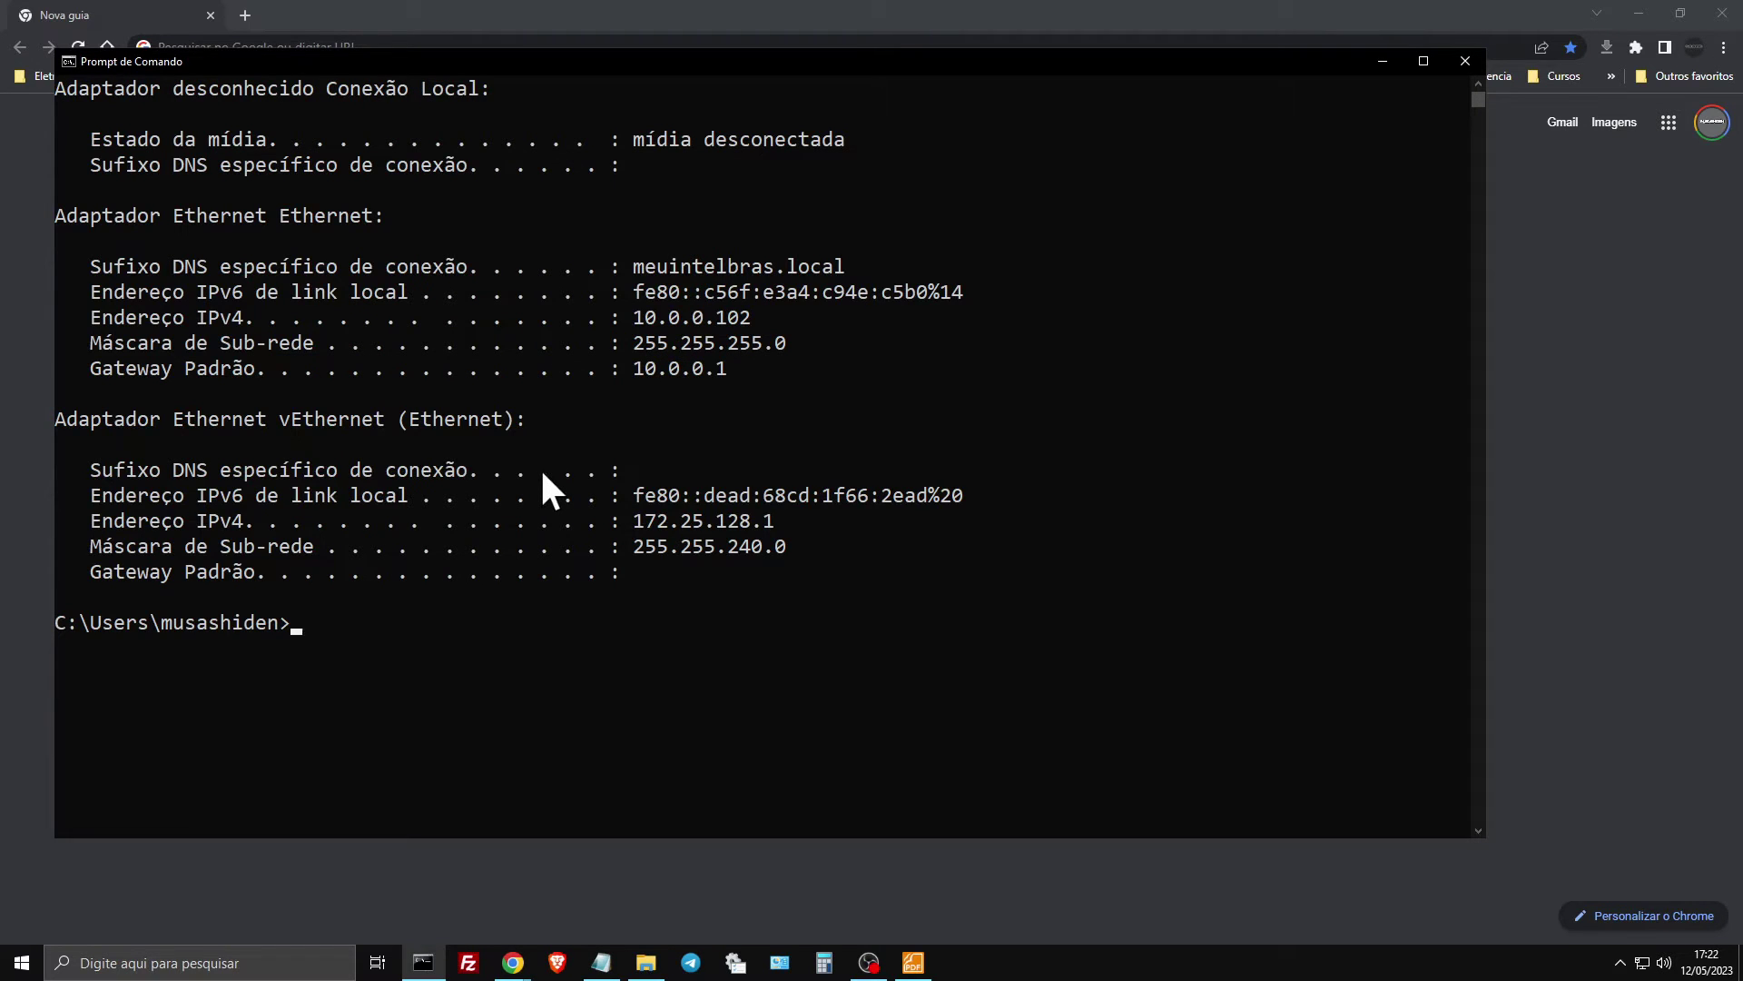
left_click_drag(69, 218, 401, 220)
left_click(401, 218)
left_click_drag(98, 378, 256, 381)
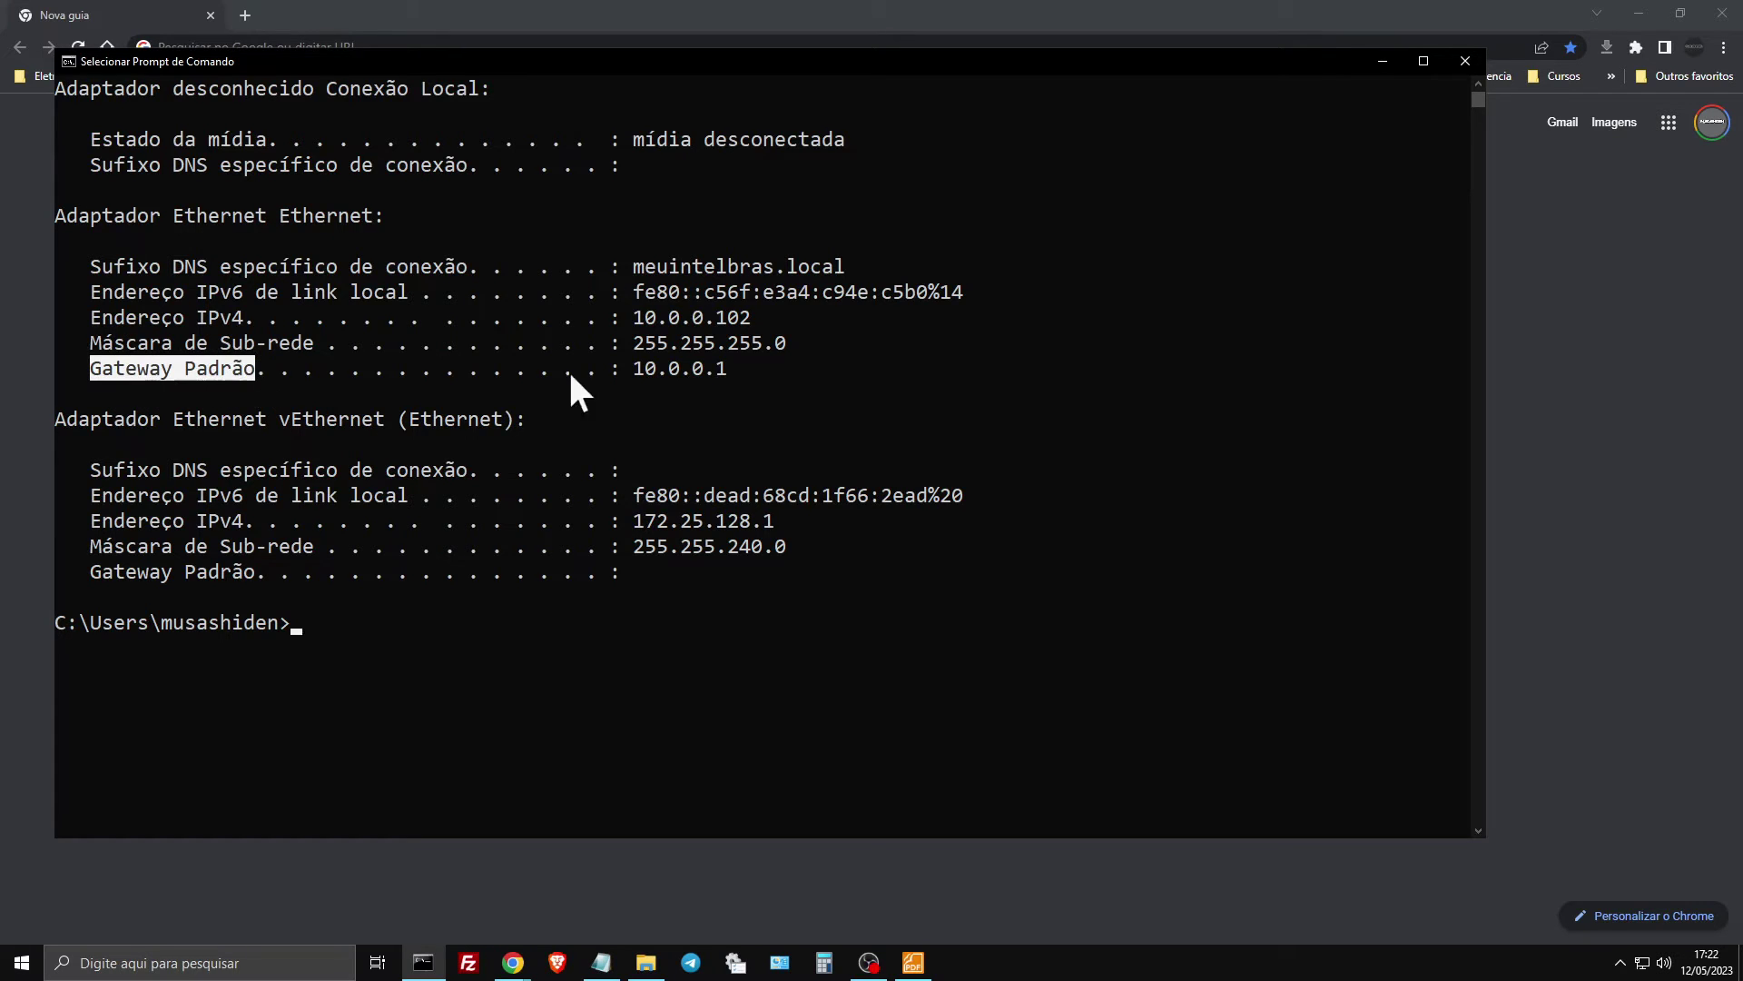
left_click_drag(639, 367, 726, 365)
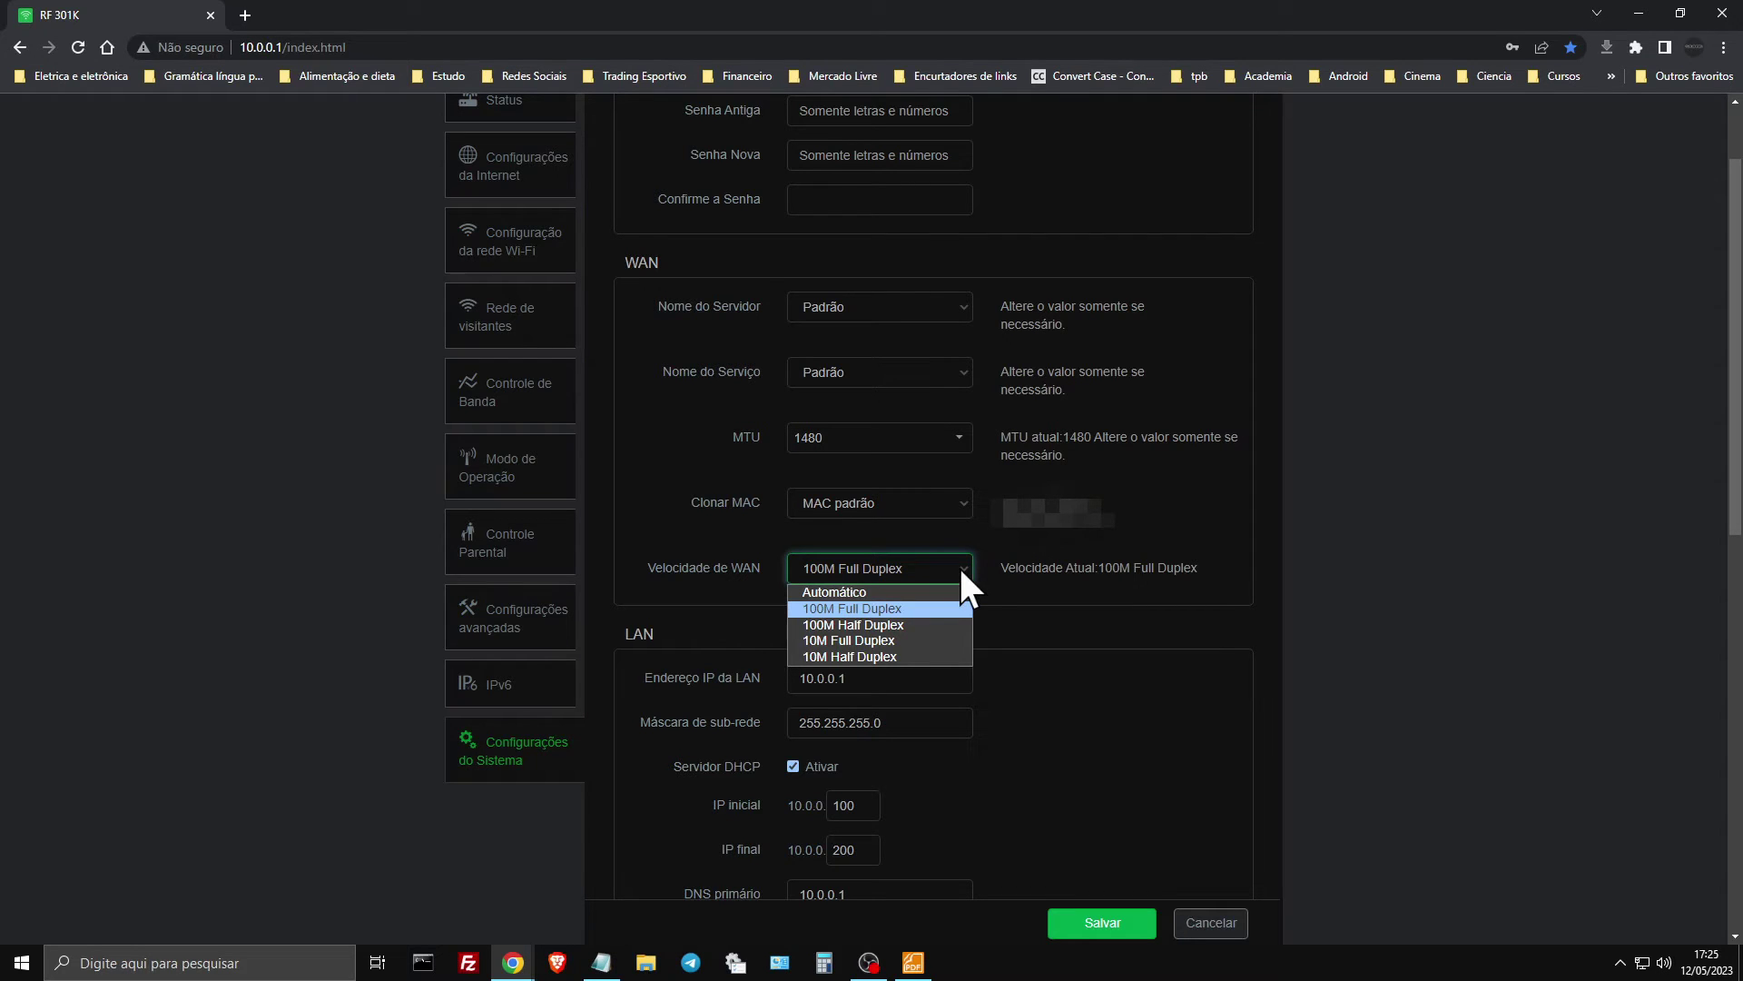
- Check the available WAN speed options in the router's system settings without changing the selection
left_click(960, 568)
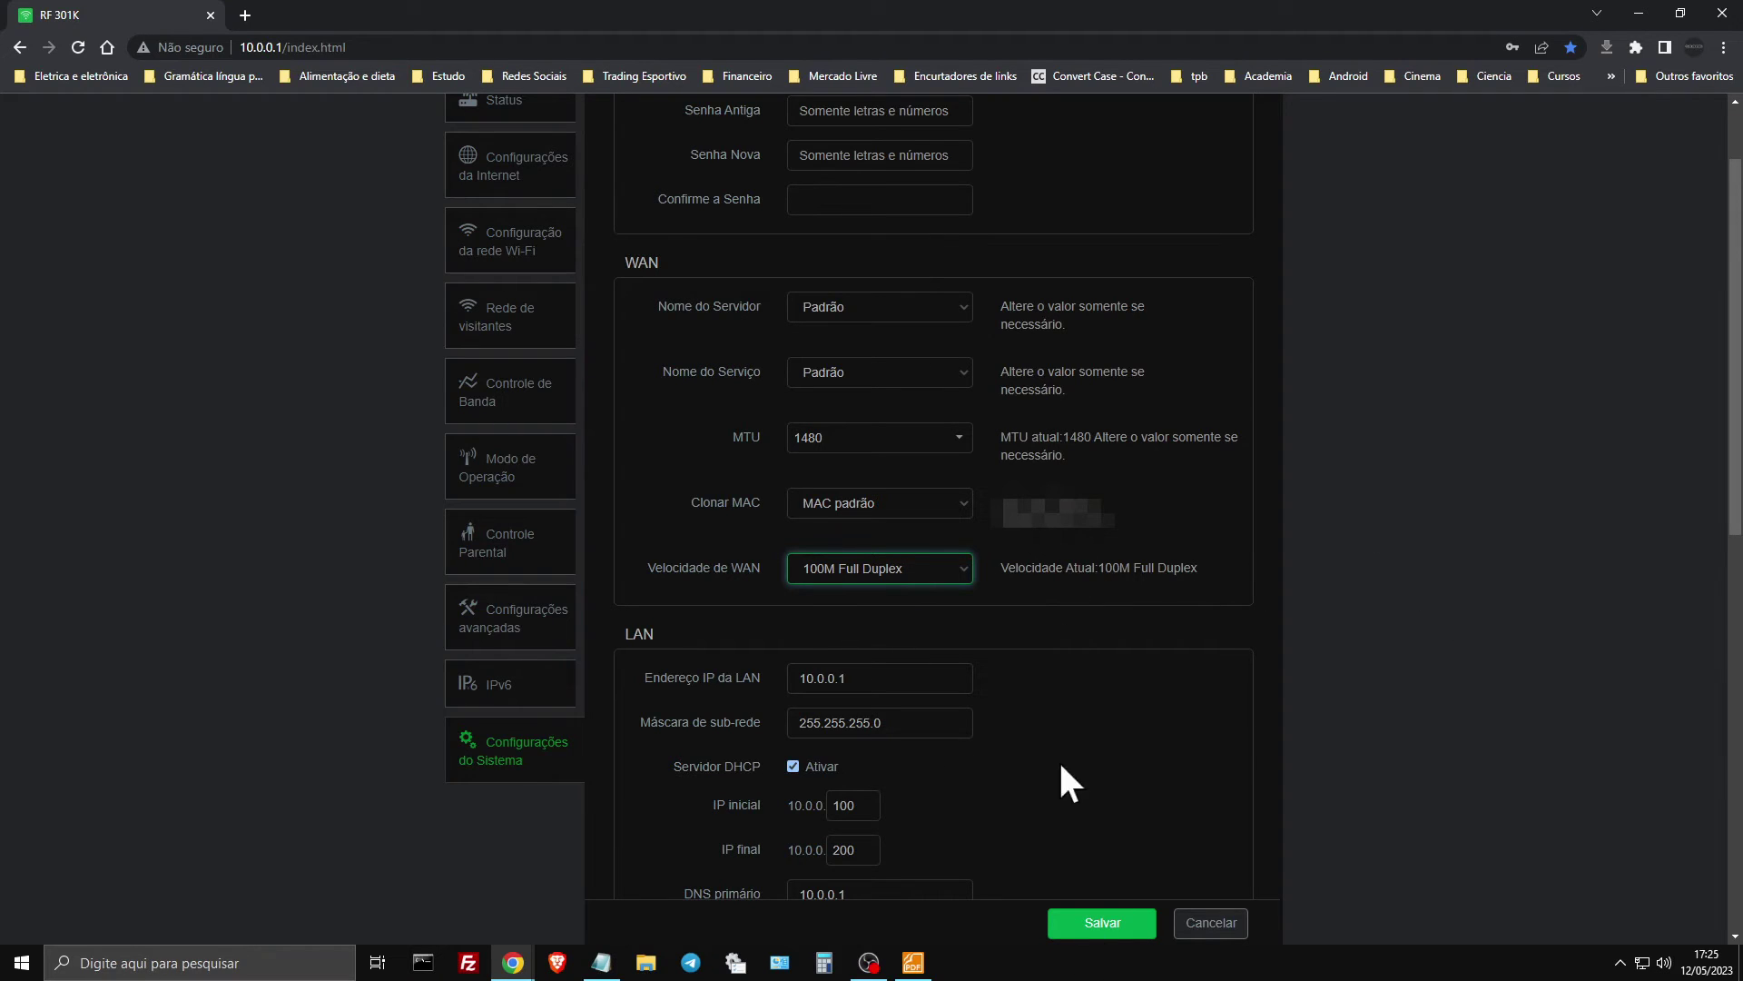
scroll(1350, 685, "down", 10)
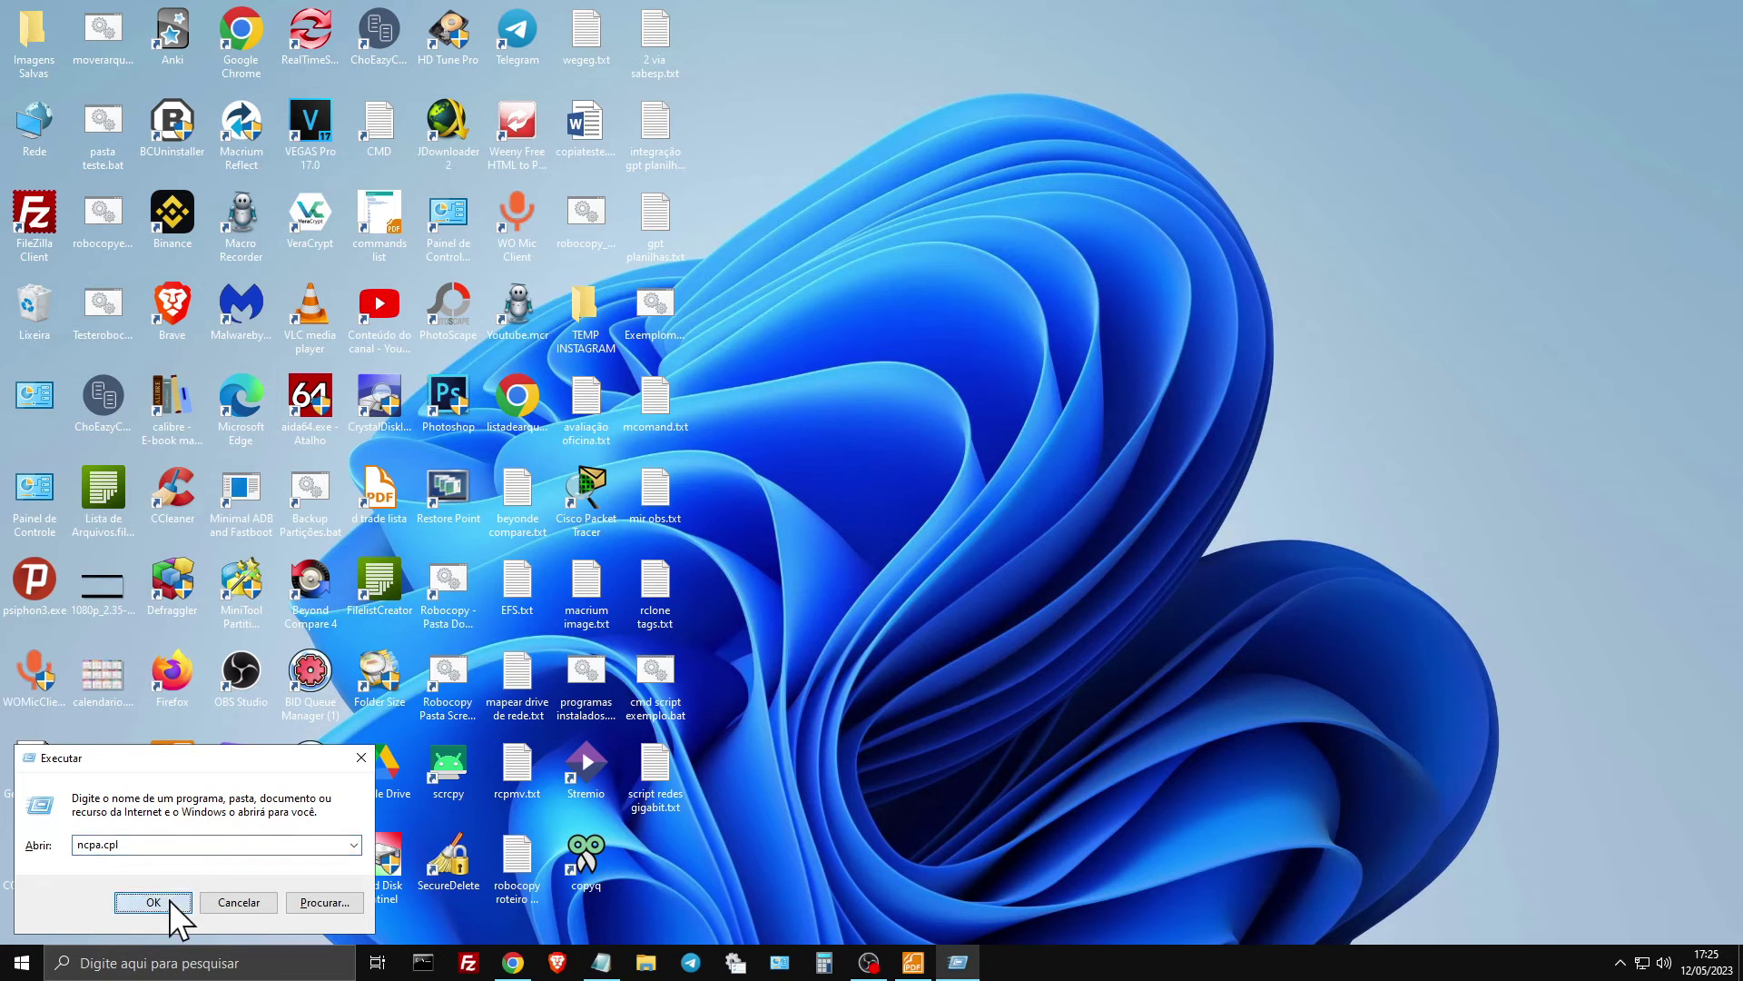
- Run ncpa.cpl to open Network Connections and view the Ethernet connection's status
left_click(164, 904)
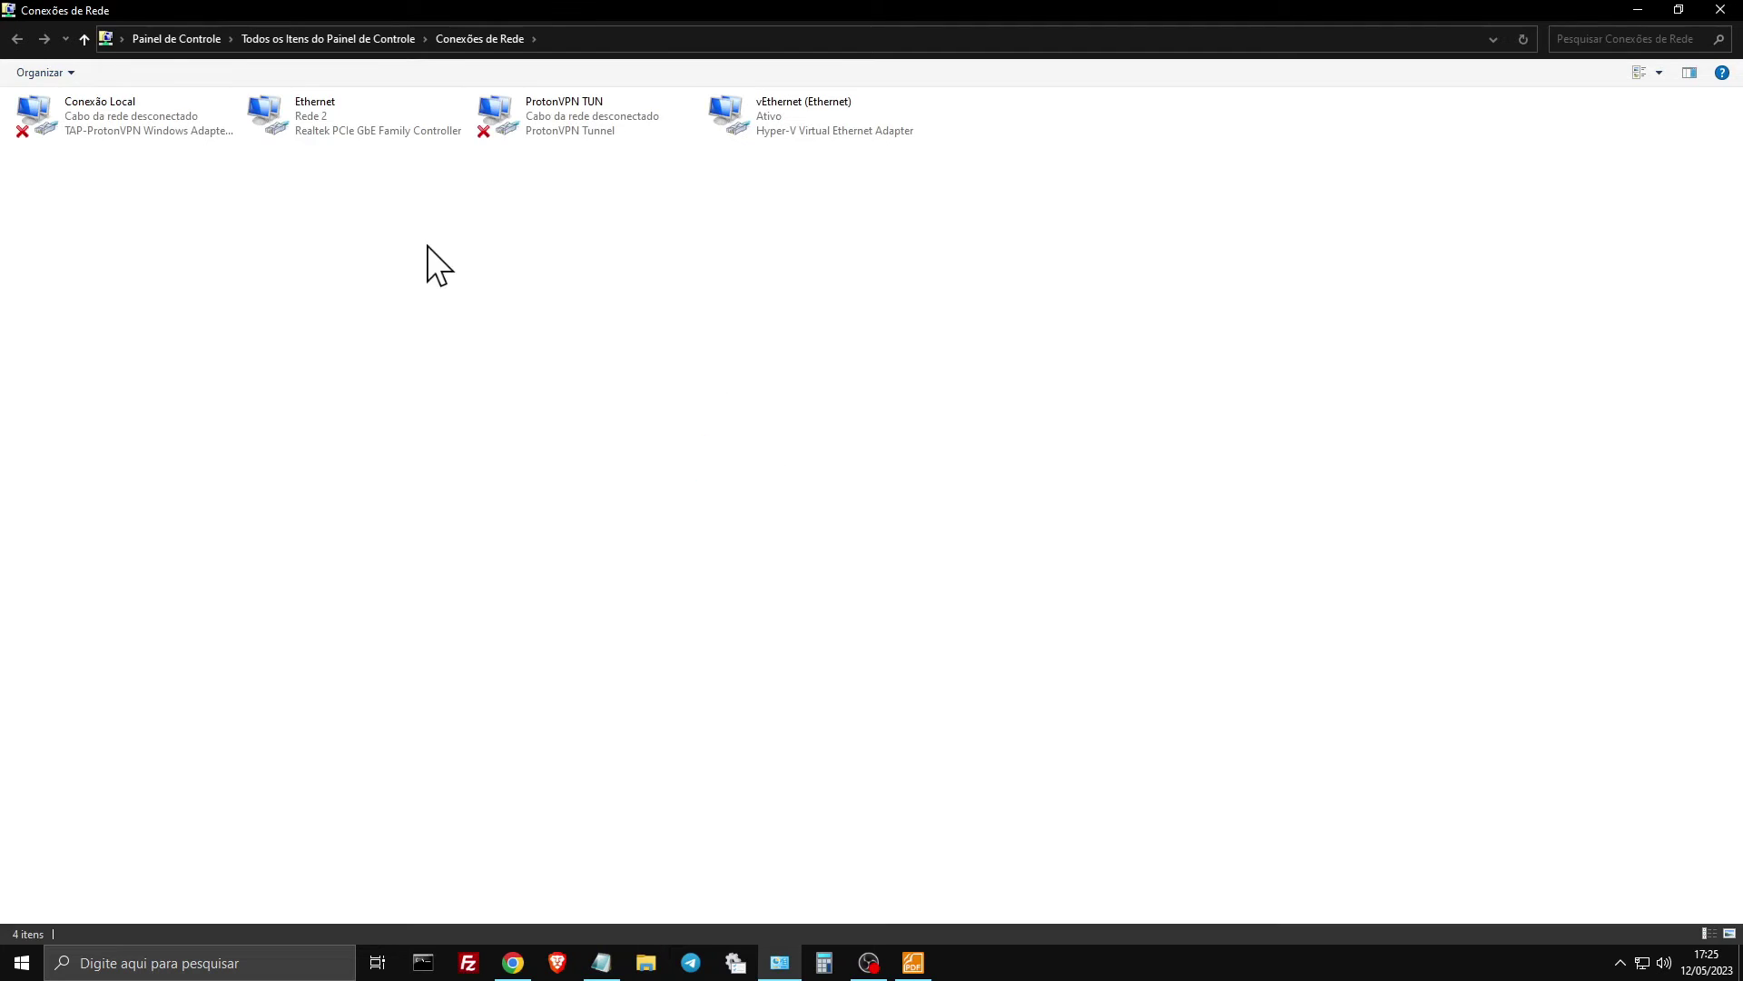
right_click(310, 105)
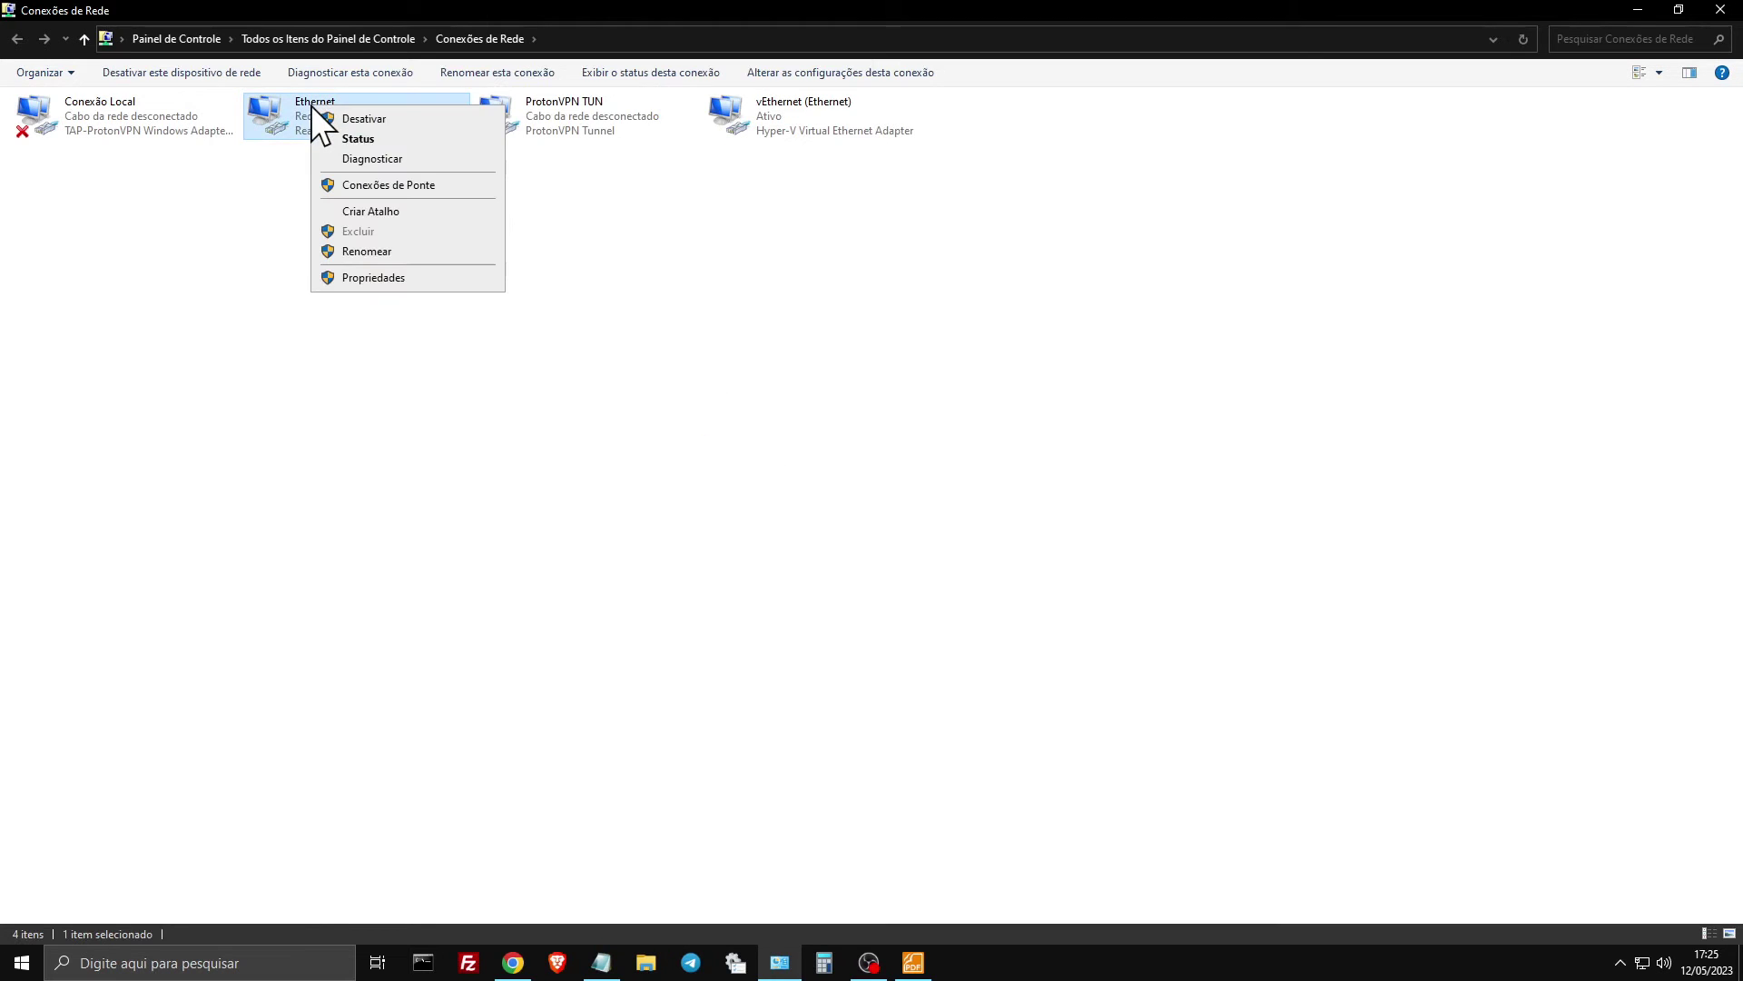
left_click(400, 138)
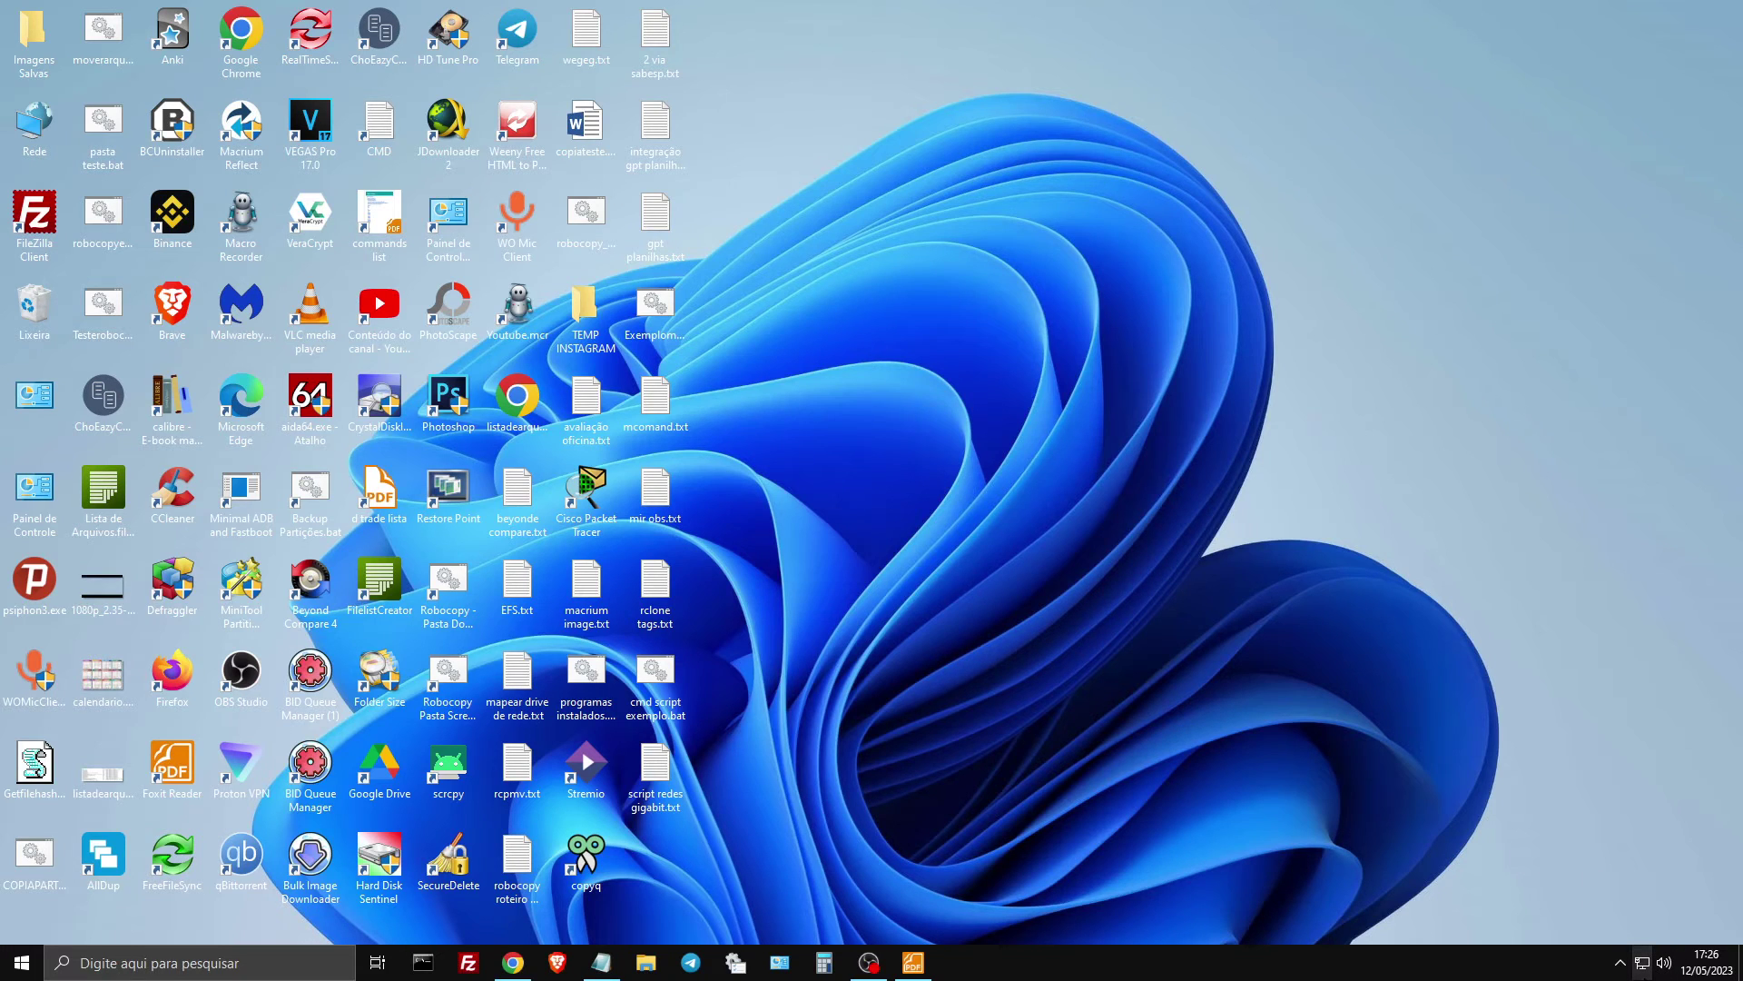
left_click(1644, 964)
left_click(1644, 964)
left_click(1645, 974)
left_click(1645, 974)
- Check the Velocidade & Duplex options of the Realtek PCIe GbE Family Controller in Device Manager, then cancel and close it
right_click(21, 962)
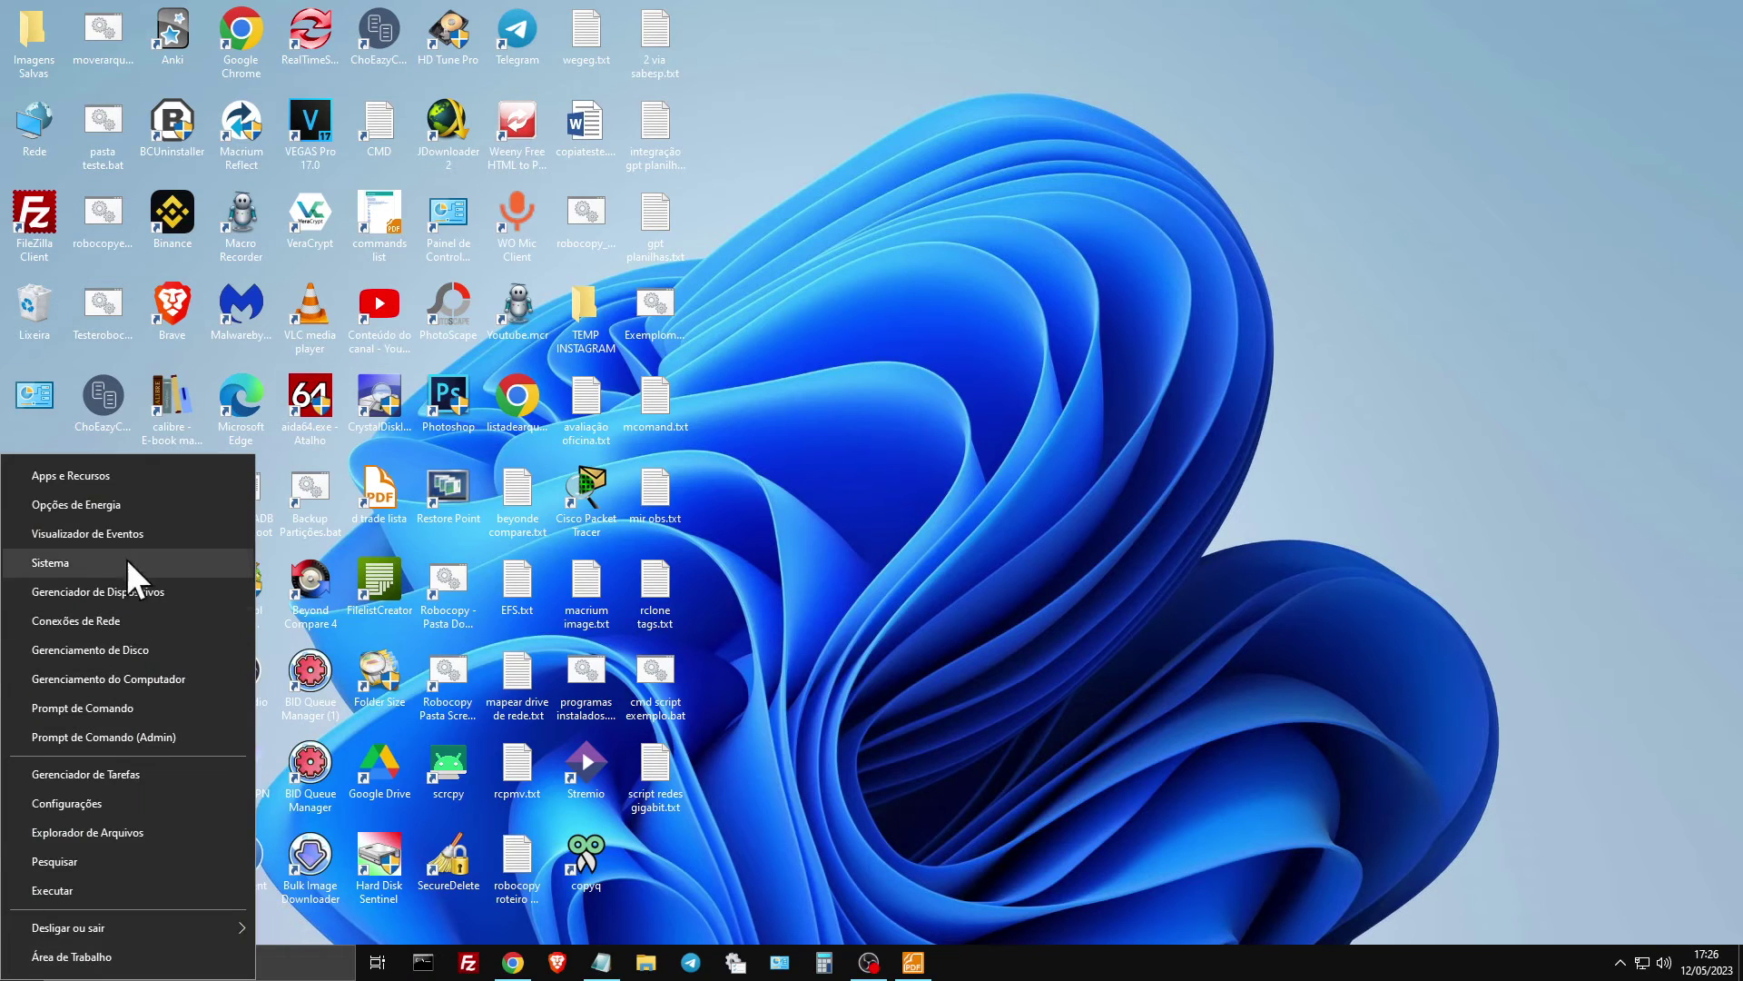
left_click(187, 601)
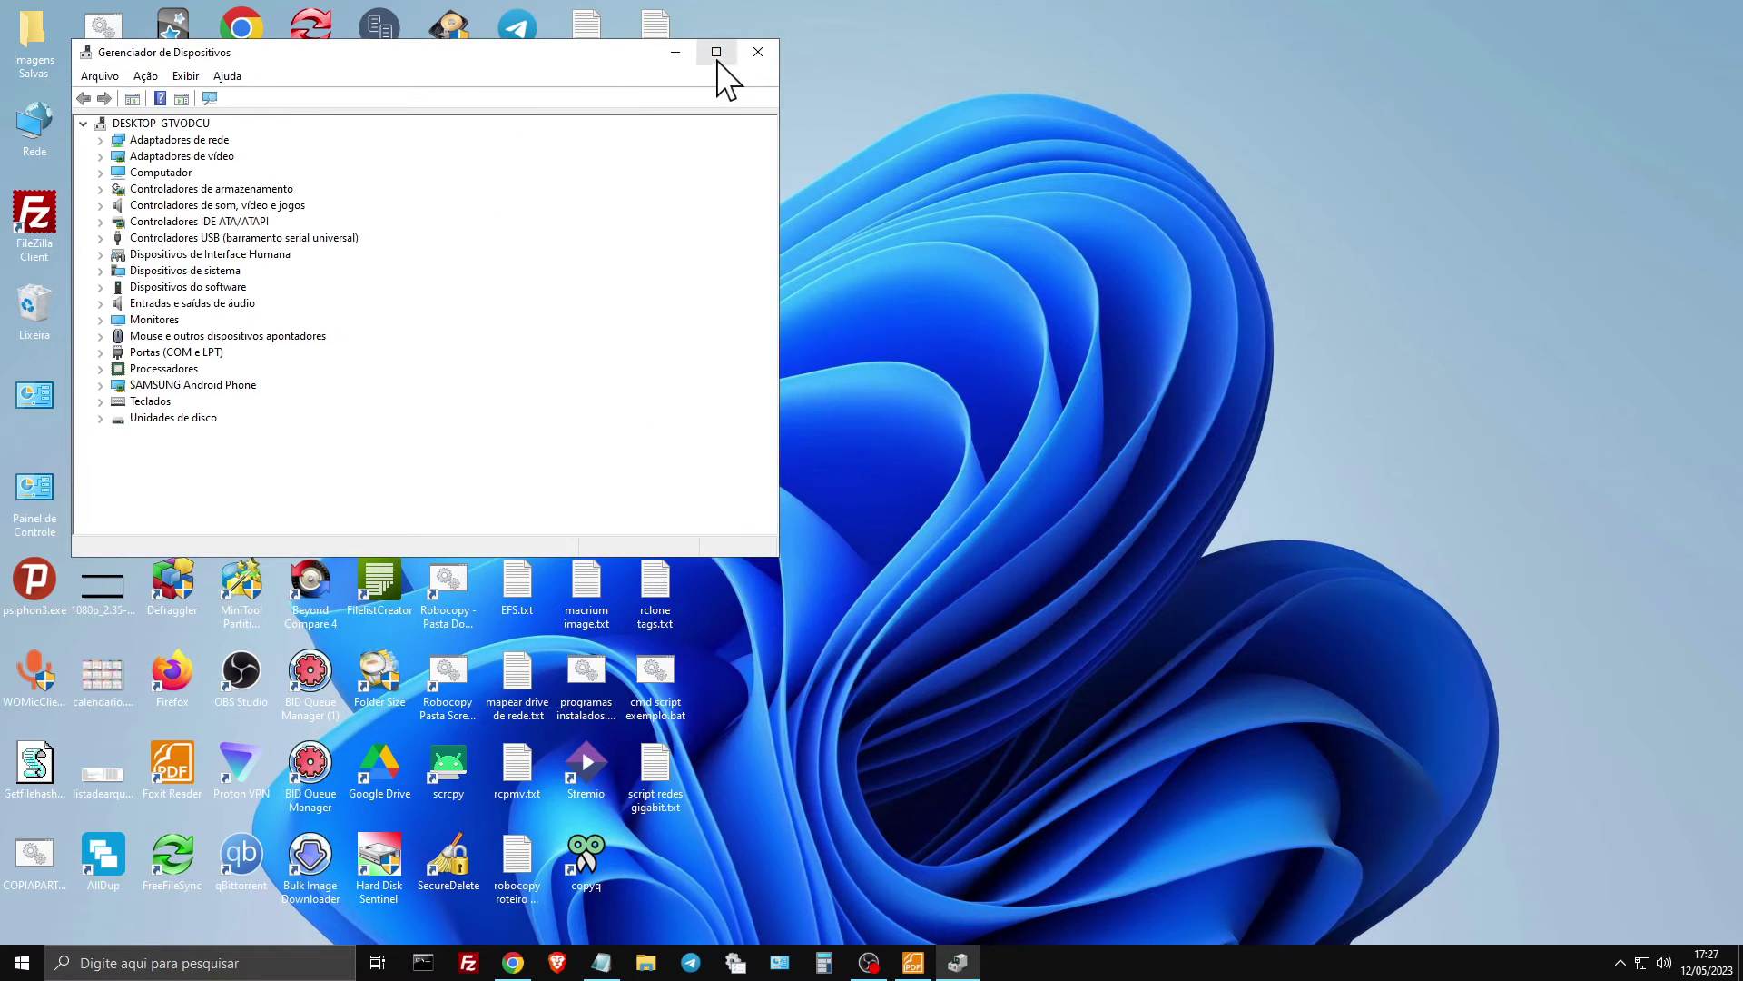
left_click(717, 51)
left_click(28, 95)
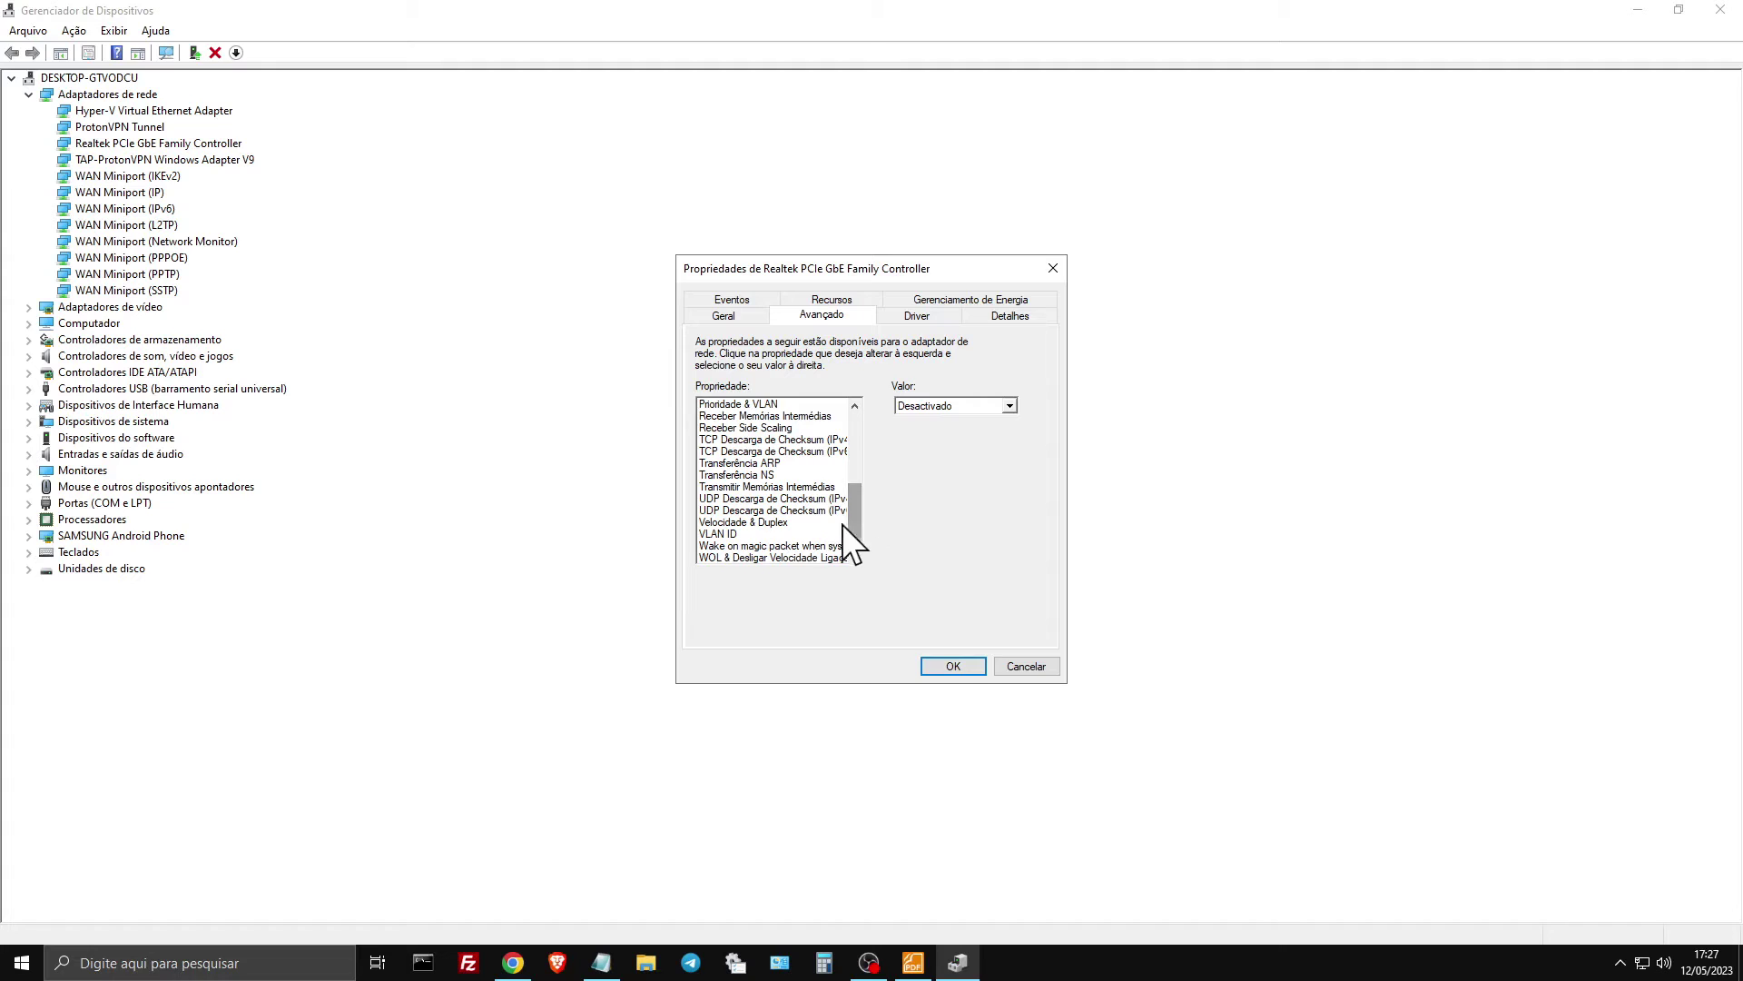
left_click(777, 523)
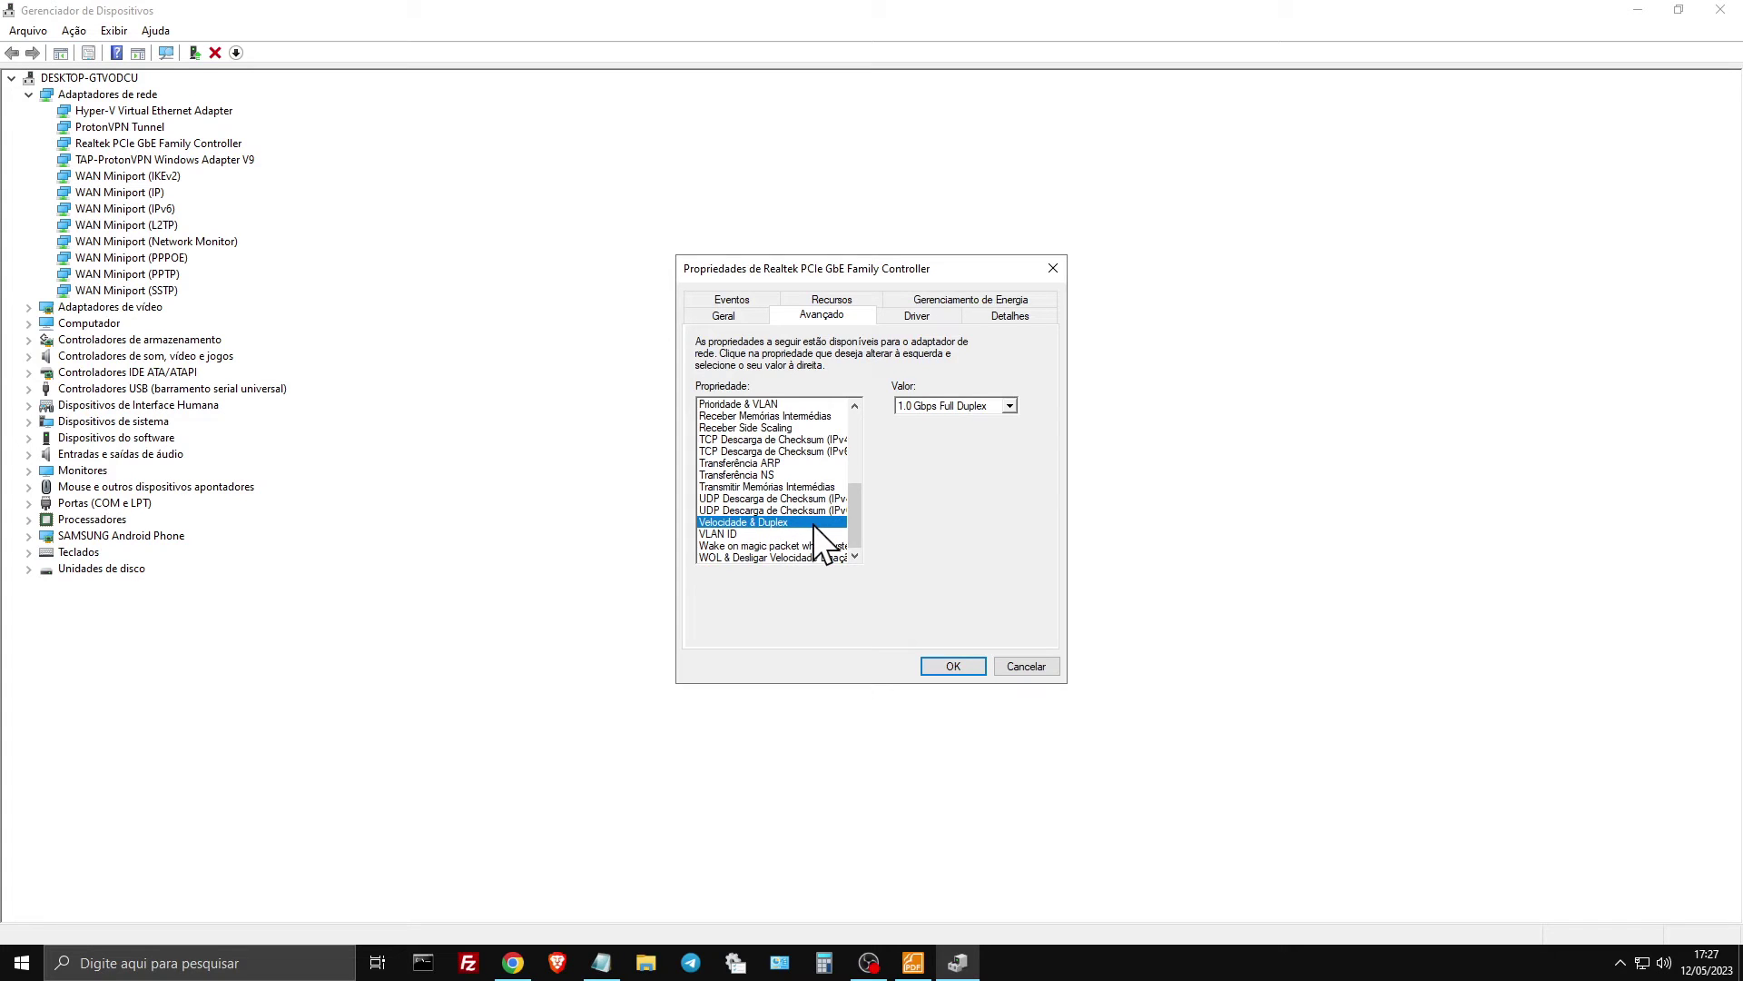
left_click(1014, 409)
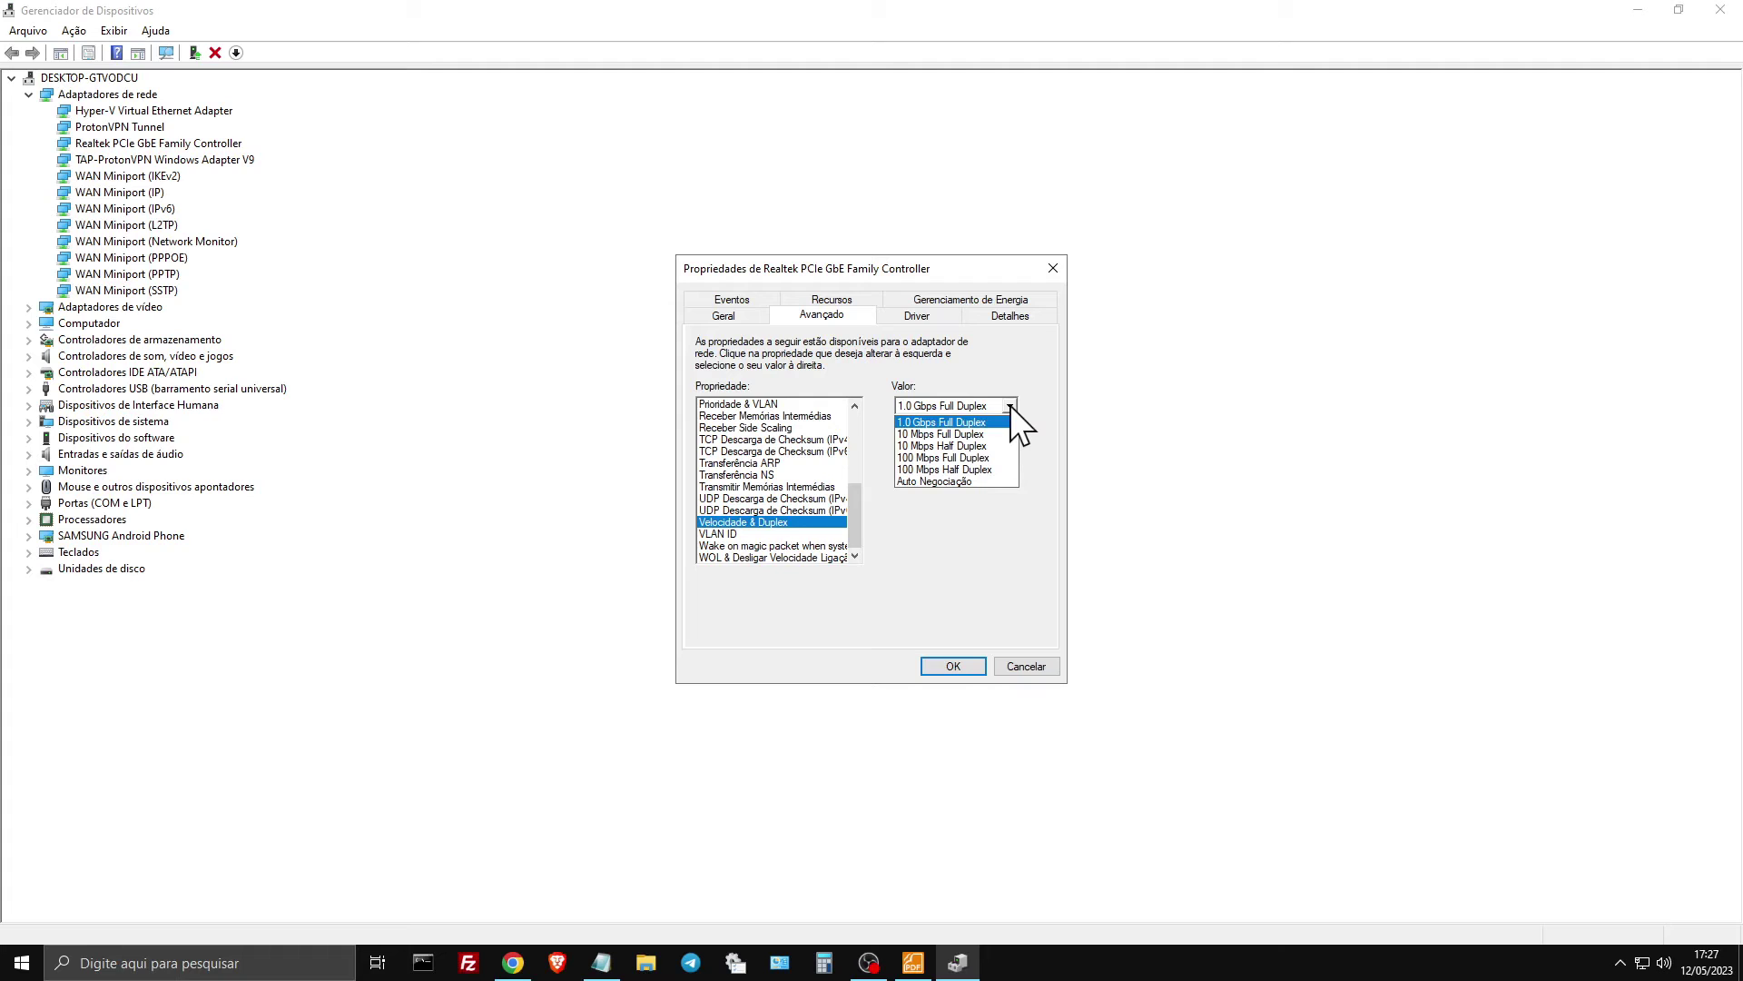
left_click(1023, 404)
left_click(1026, 665)
key("alt+F4")
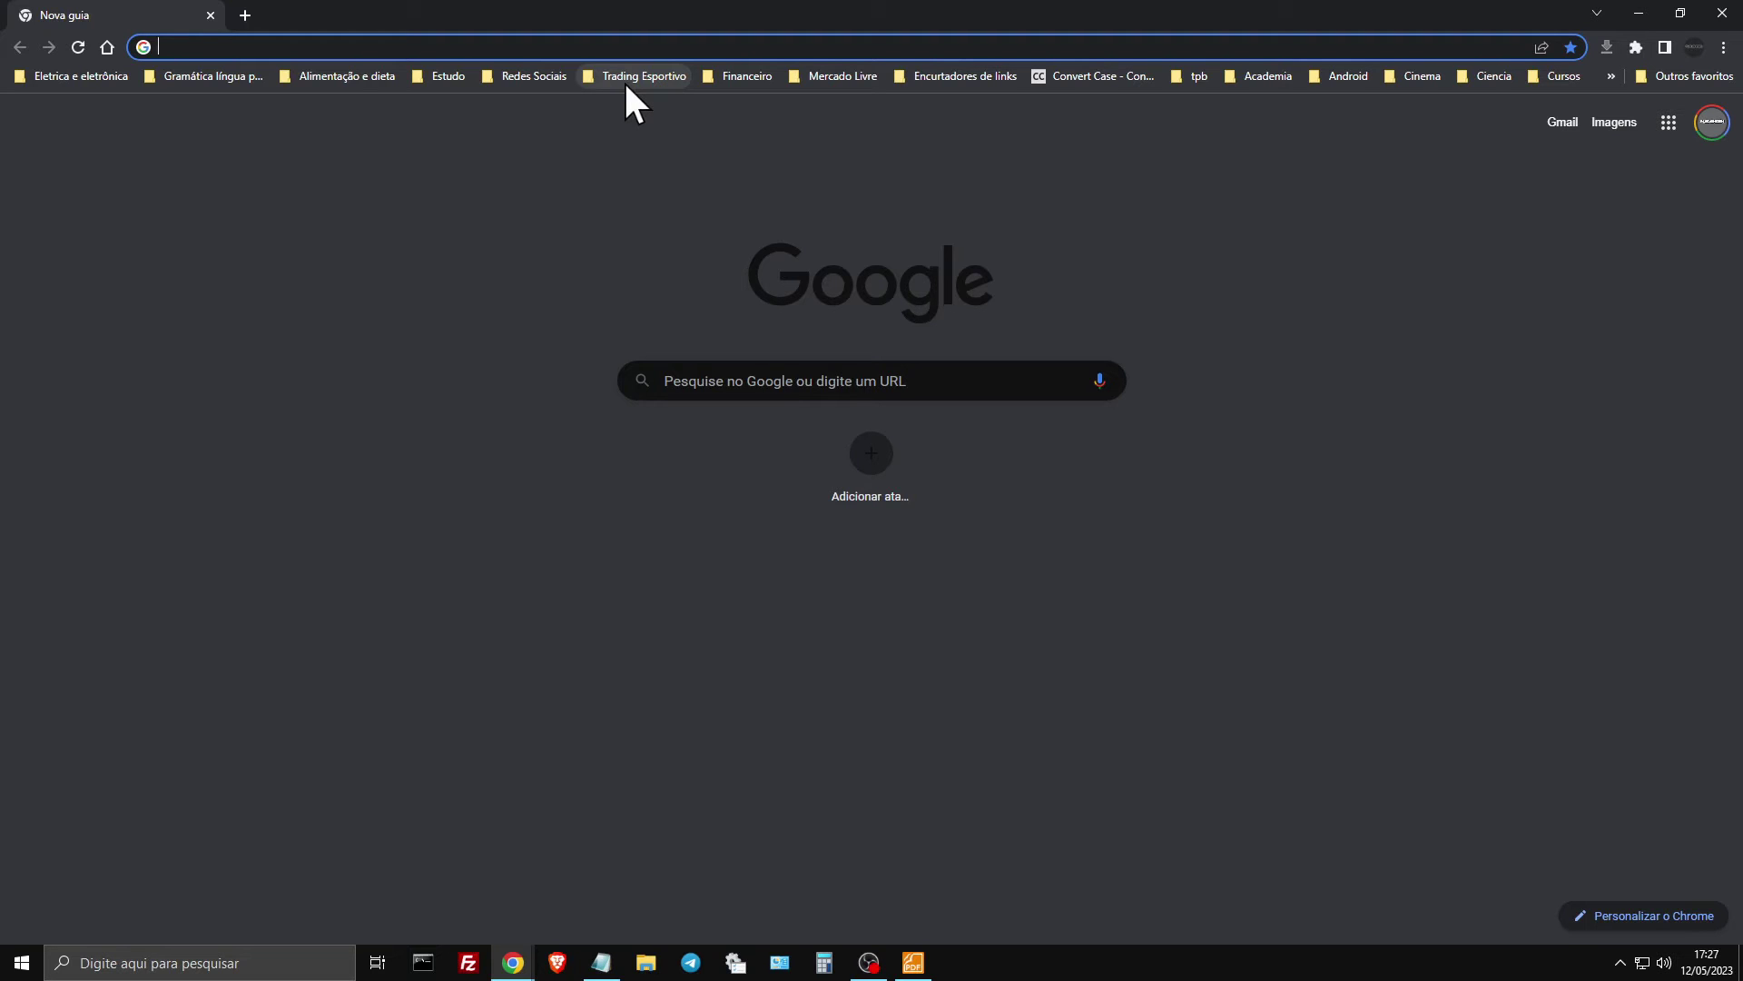
- Search Google for "placa de rede wireless gigabit" and look over the product offers
type("placa de rede wireless")
key("Return")
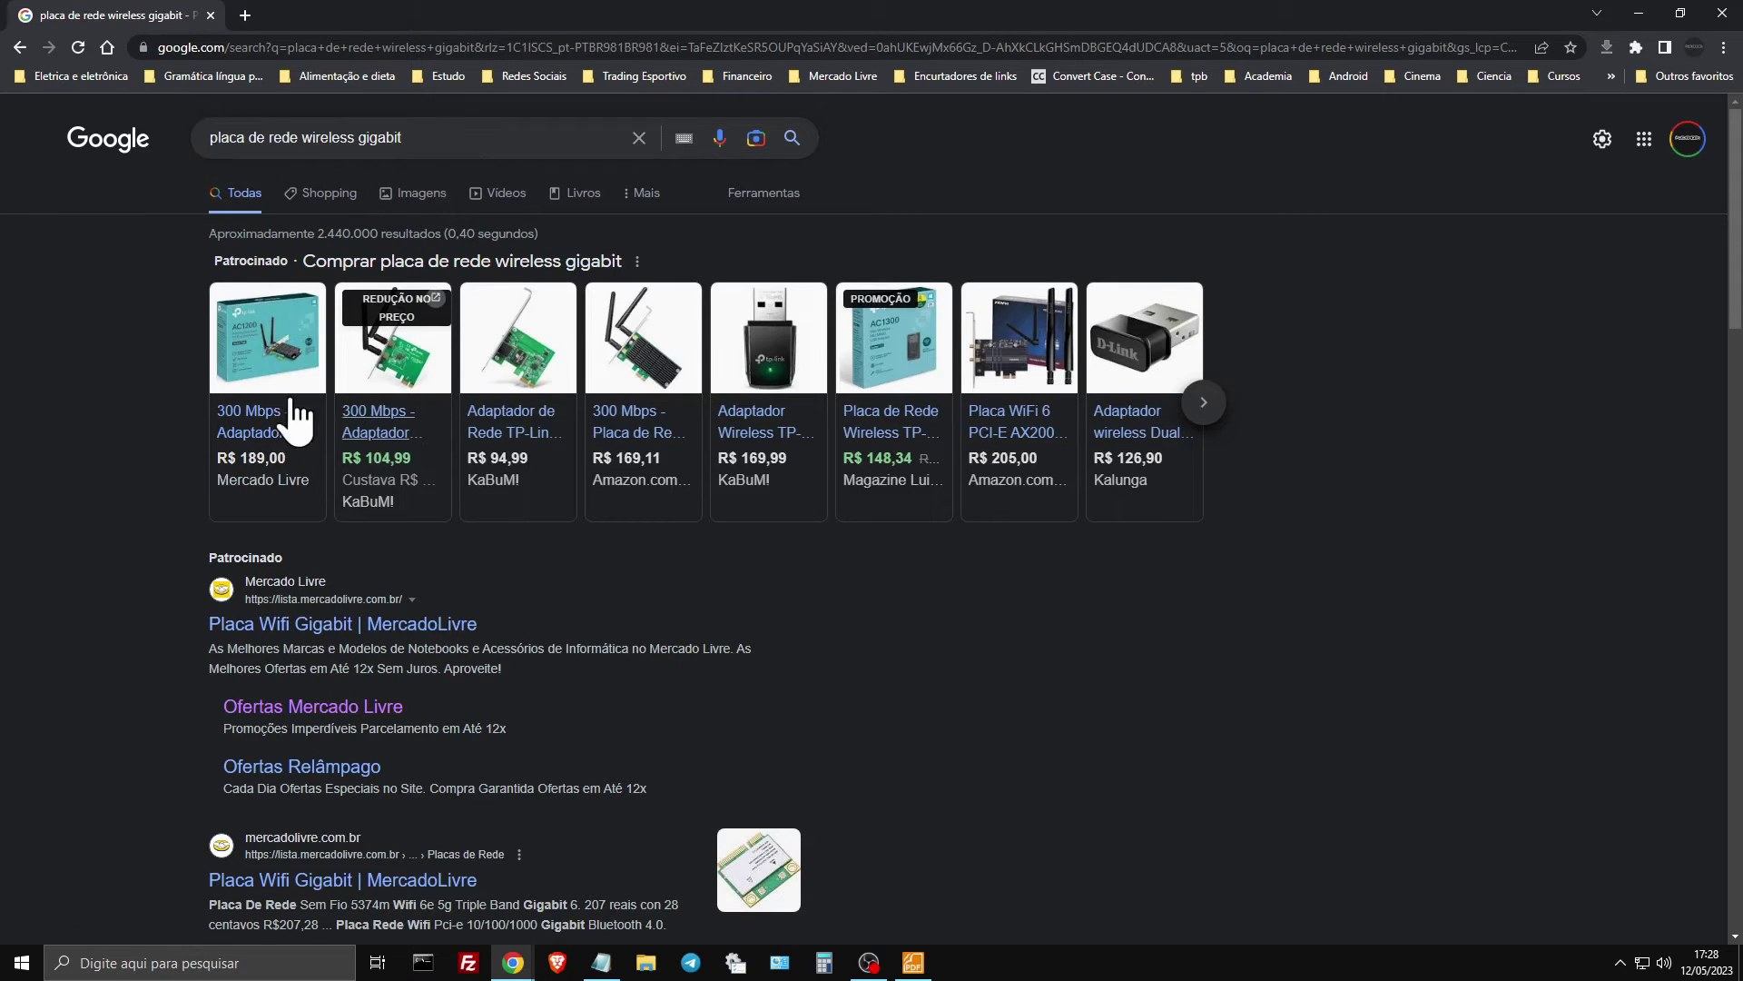
mouse_move(259, 436)
- Change the search to "placa de rede lan gigabit" and look over the wired network card offers
double_click(328, 137)
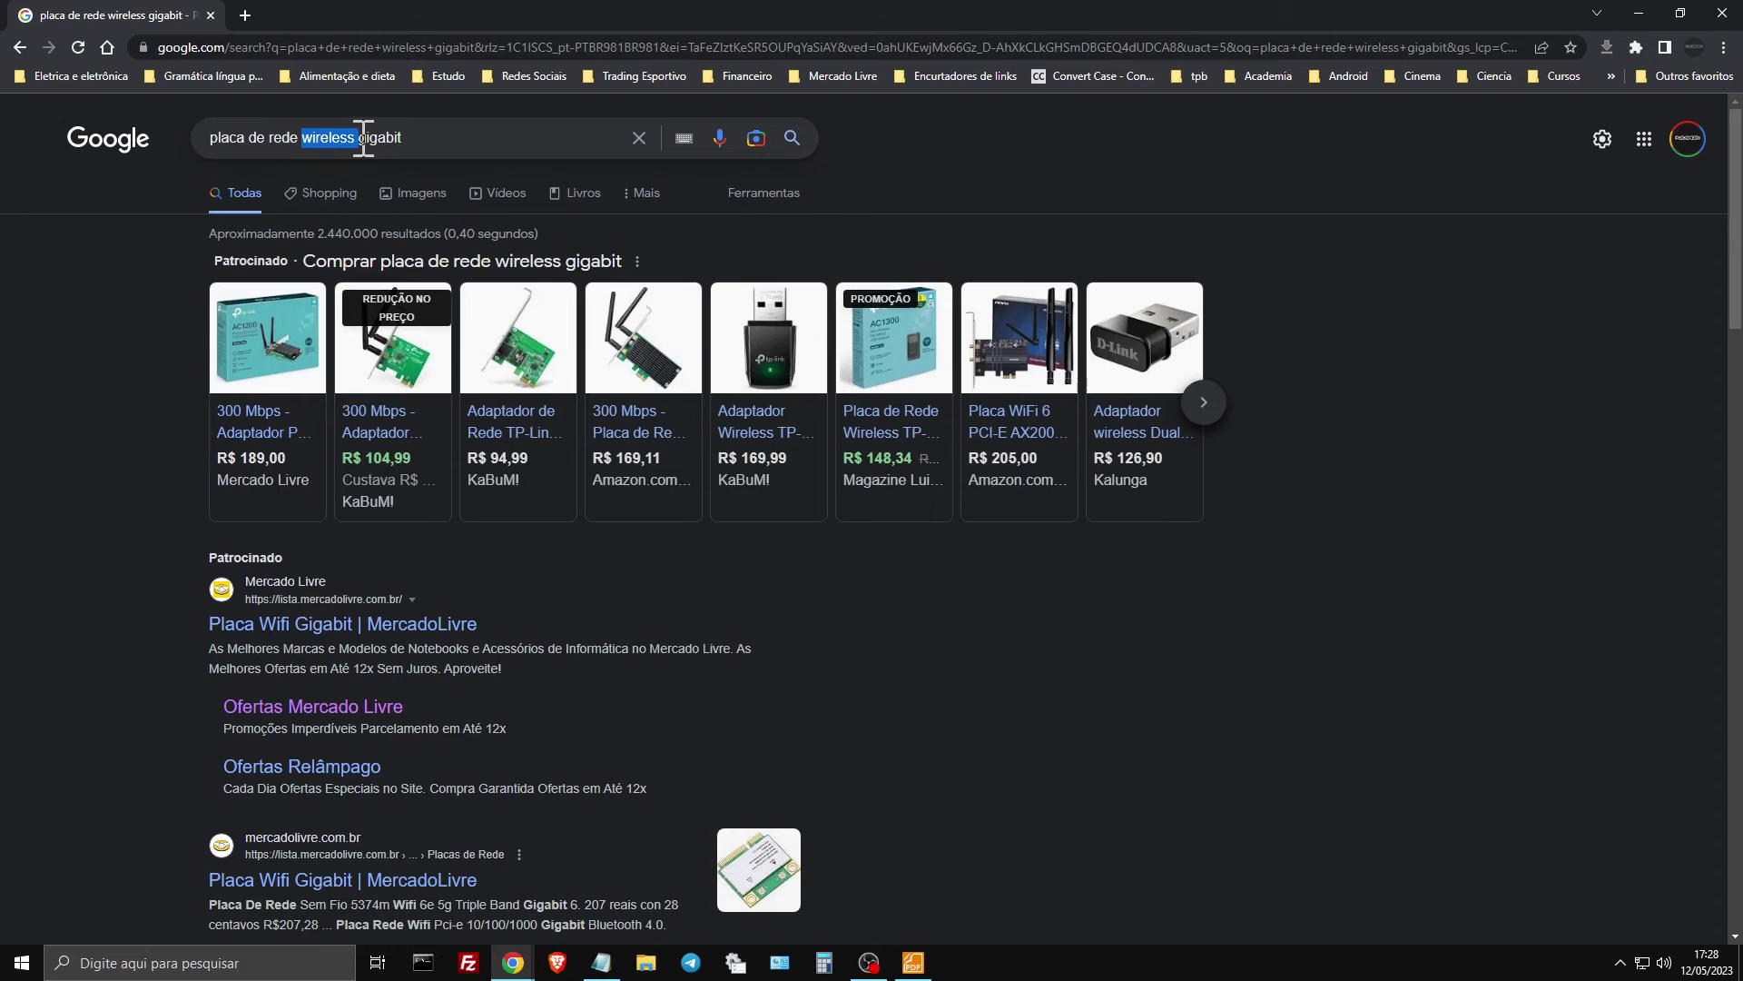
type("lan")
key("Return")
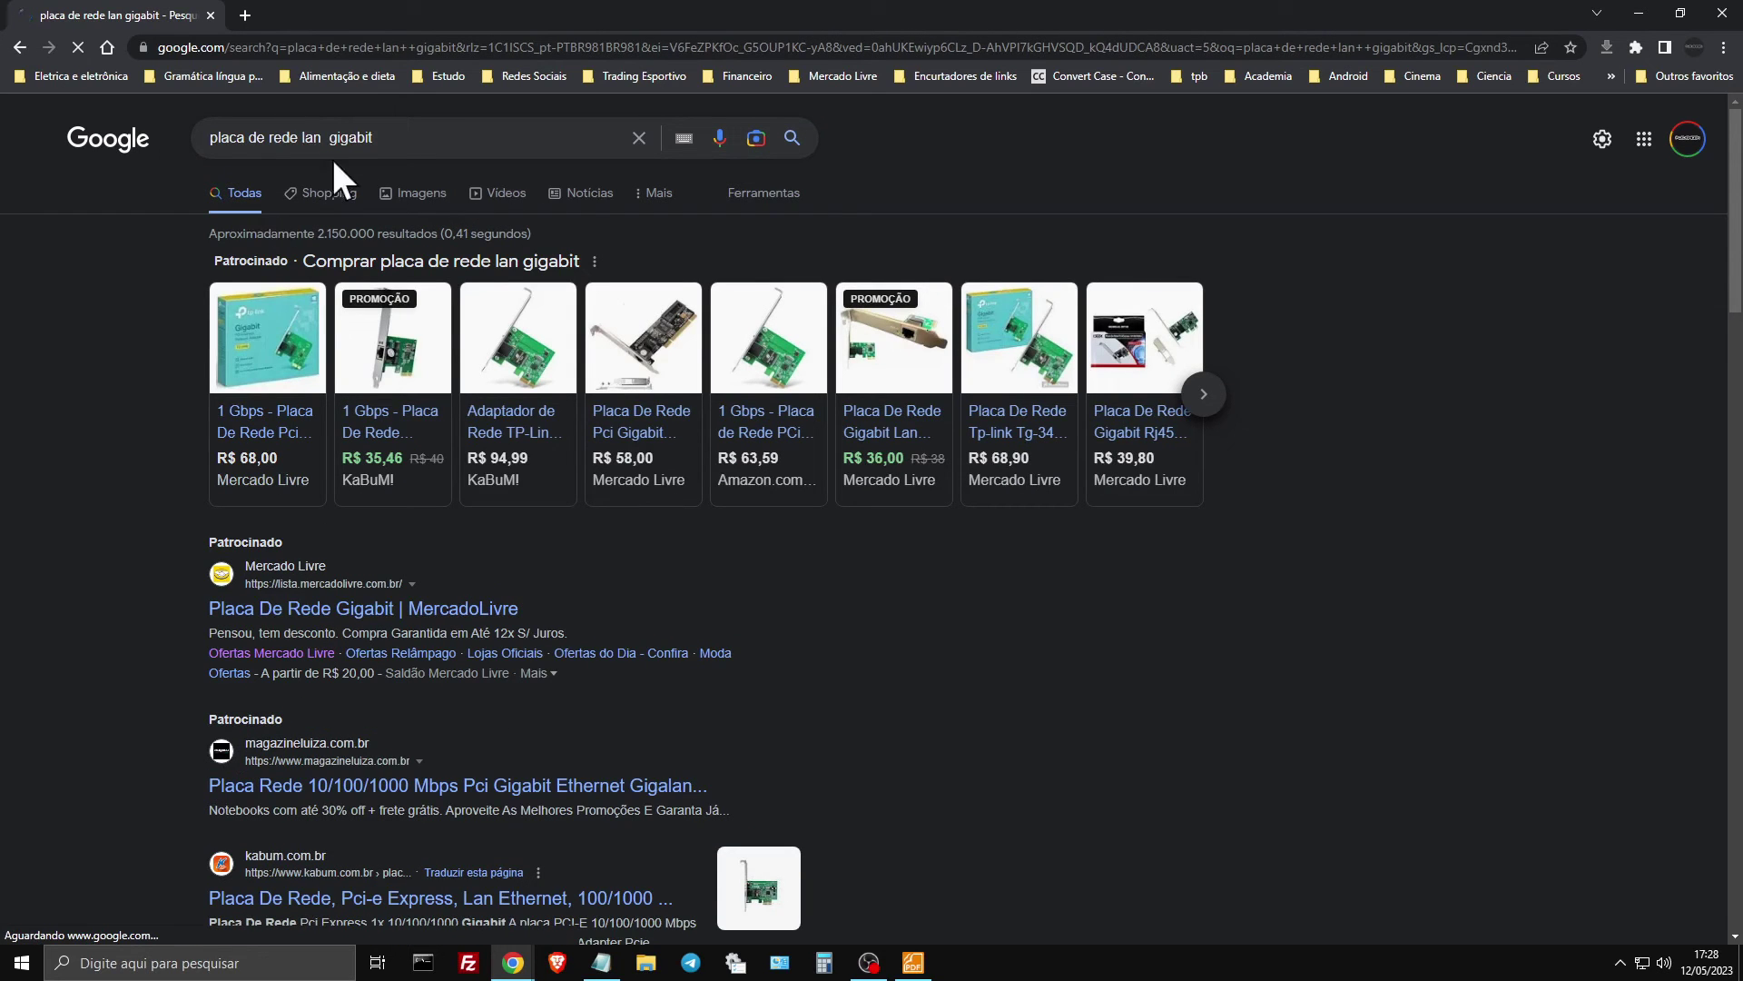
mouse_move(525, 486)
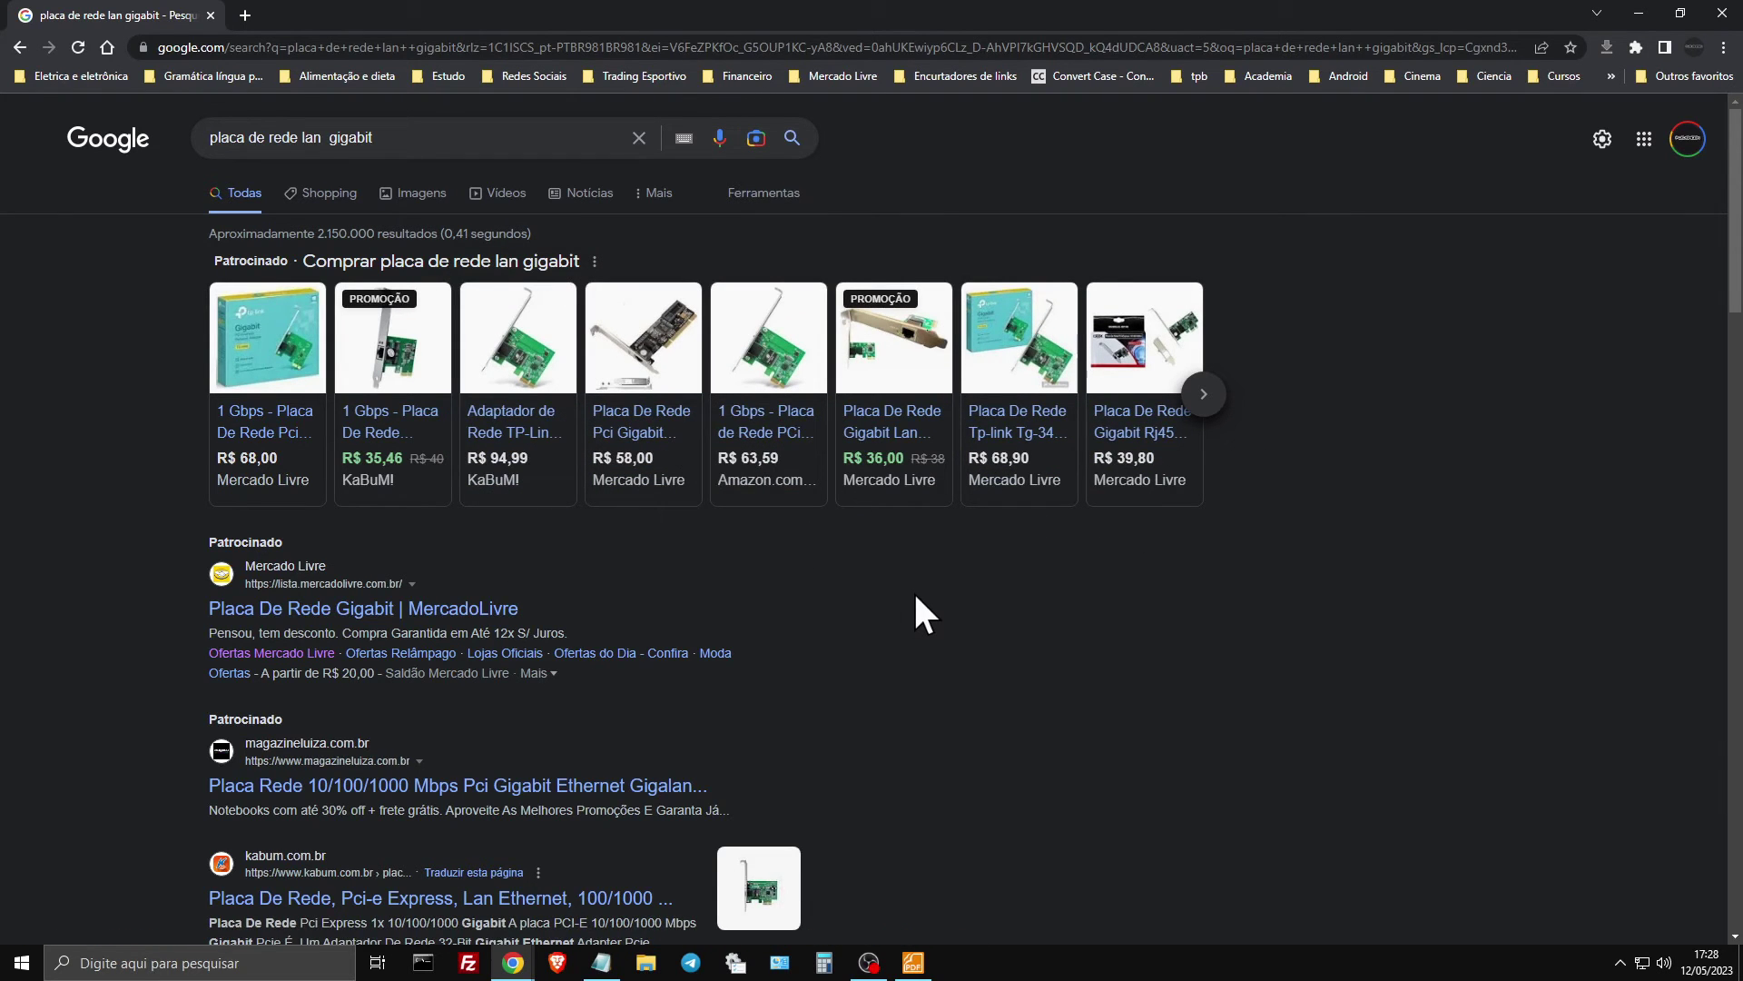
- Return to the desktop, run ncpa.cpl and view the status of the Ethernet connection using the Realtek controller
key("super+d")
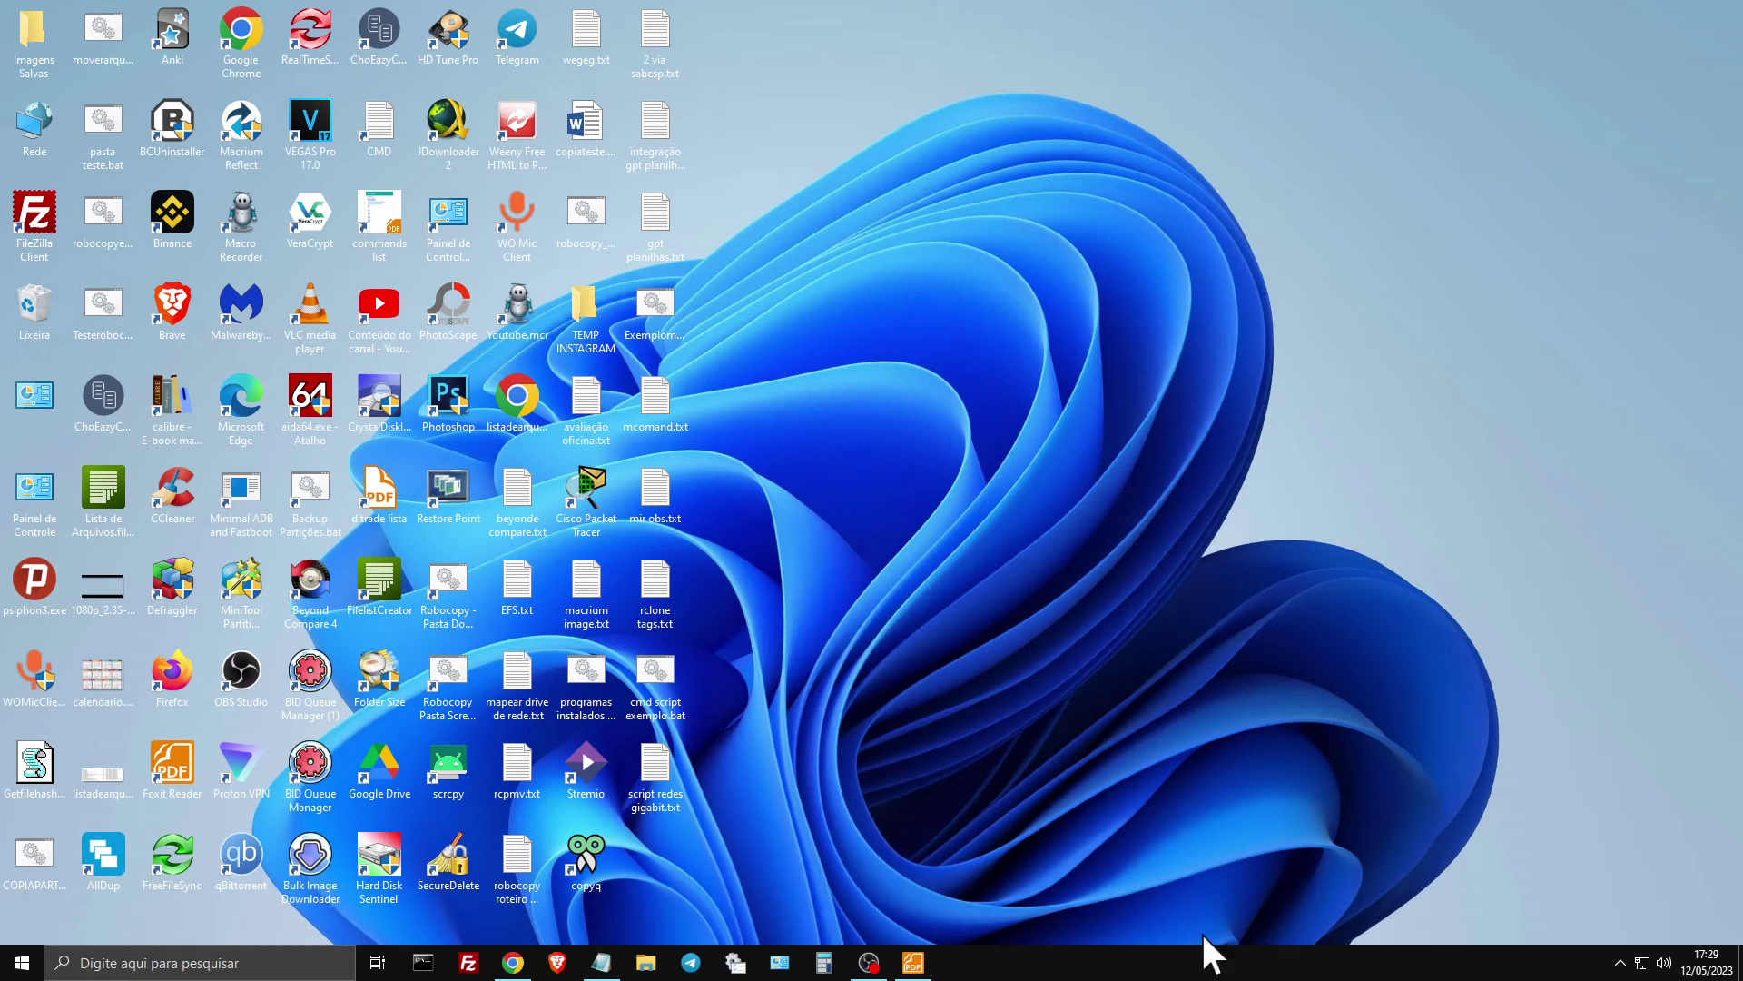
key("super+r")
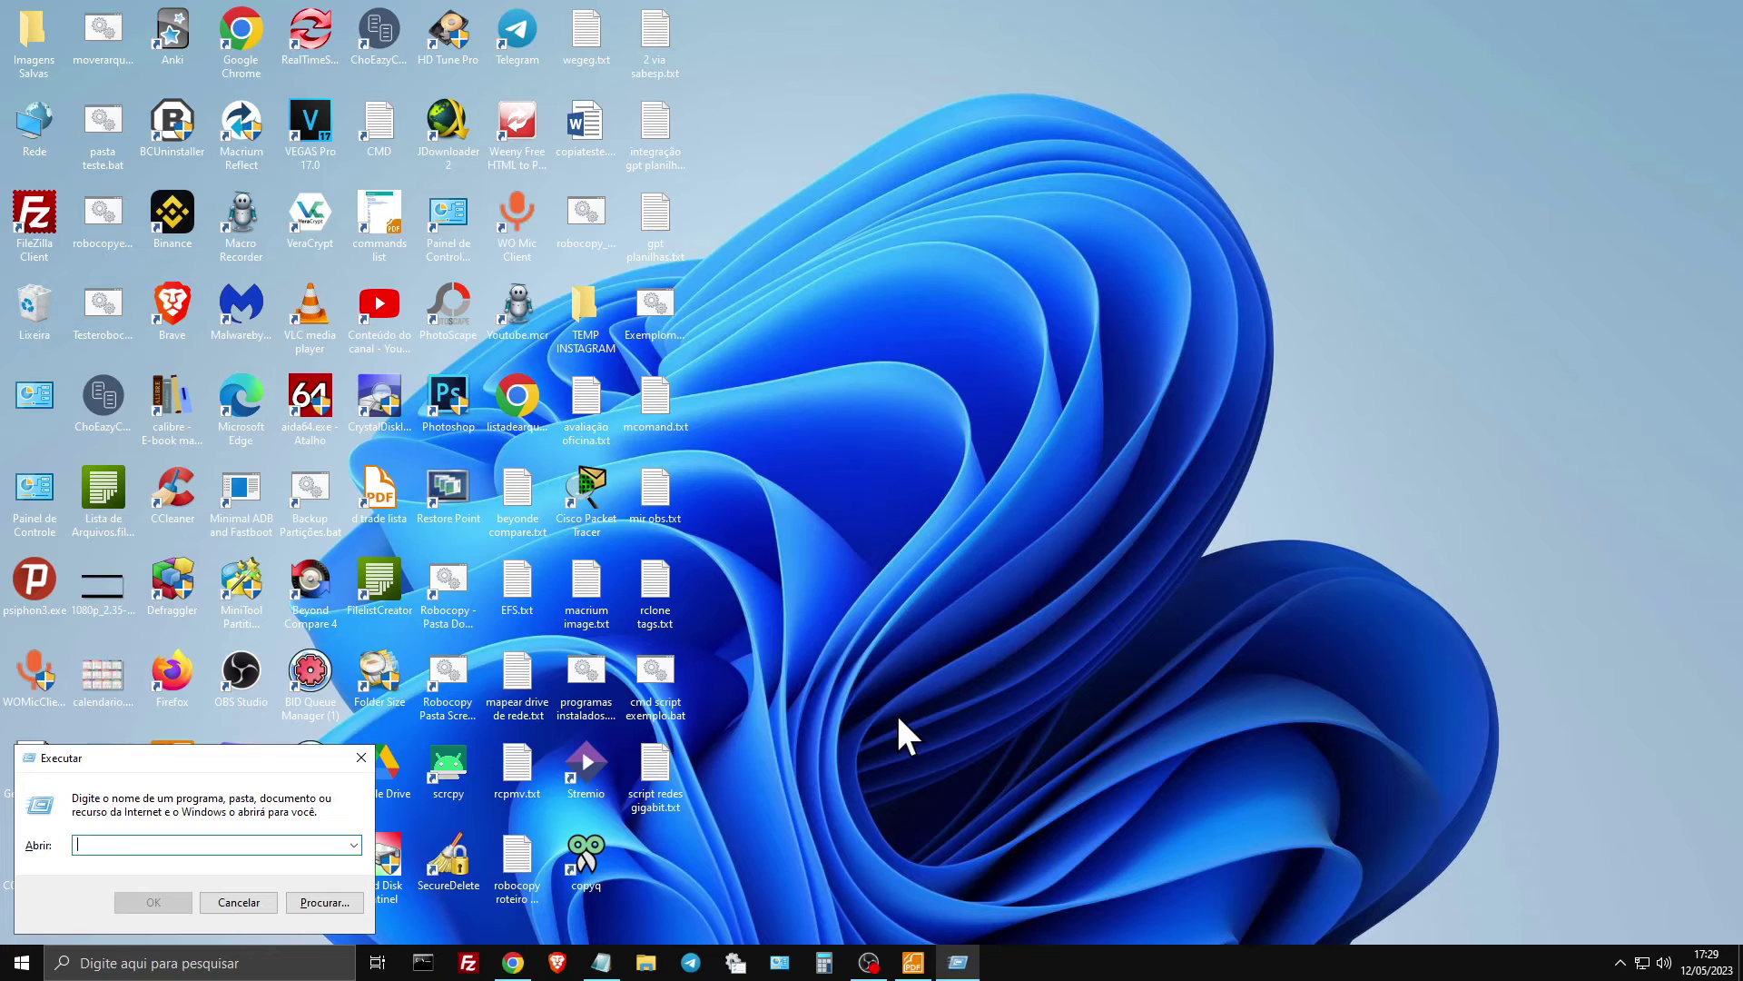
type("ncpa.cpl")
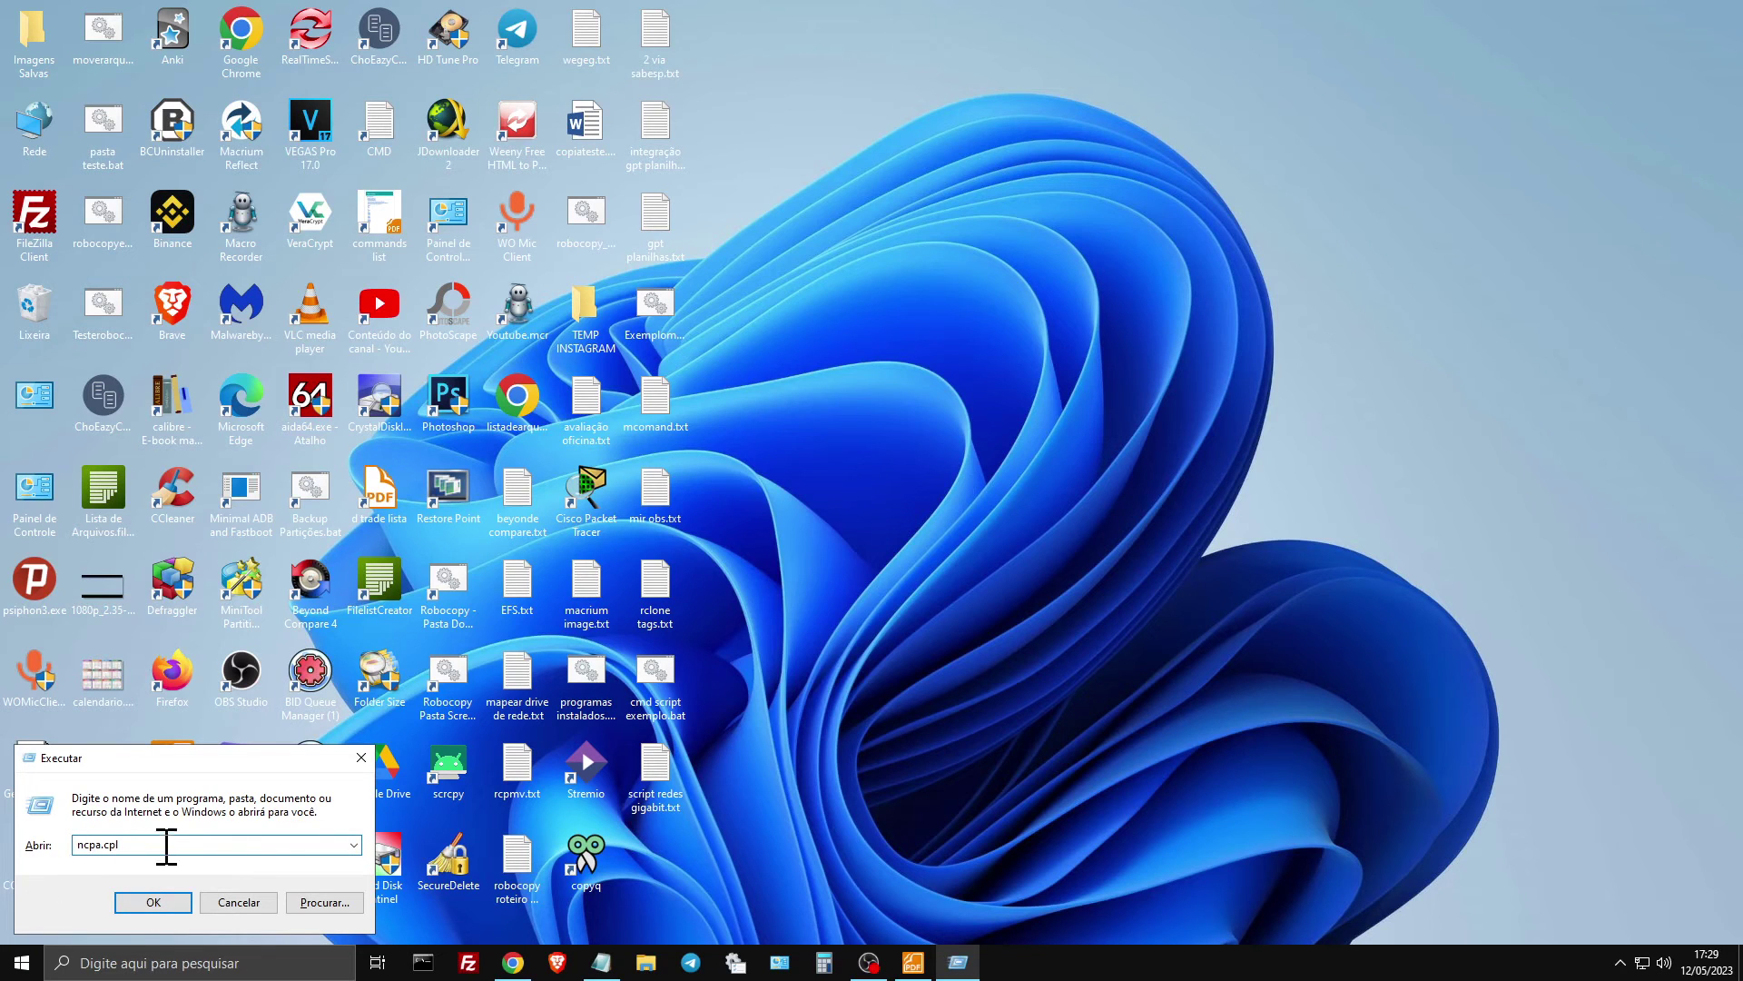
left_click(151, 903)
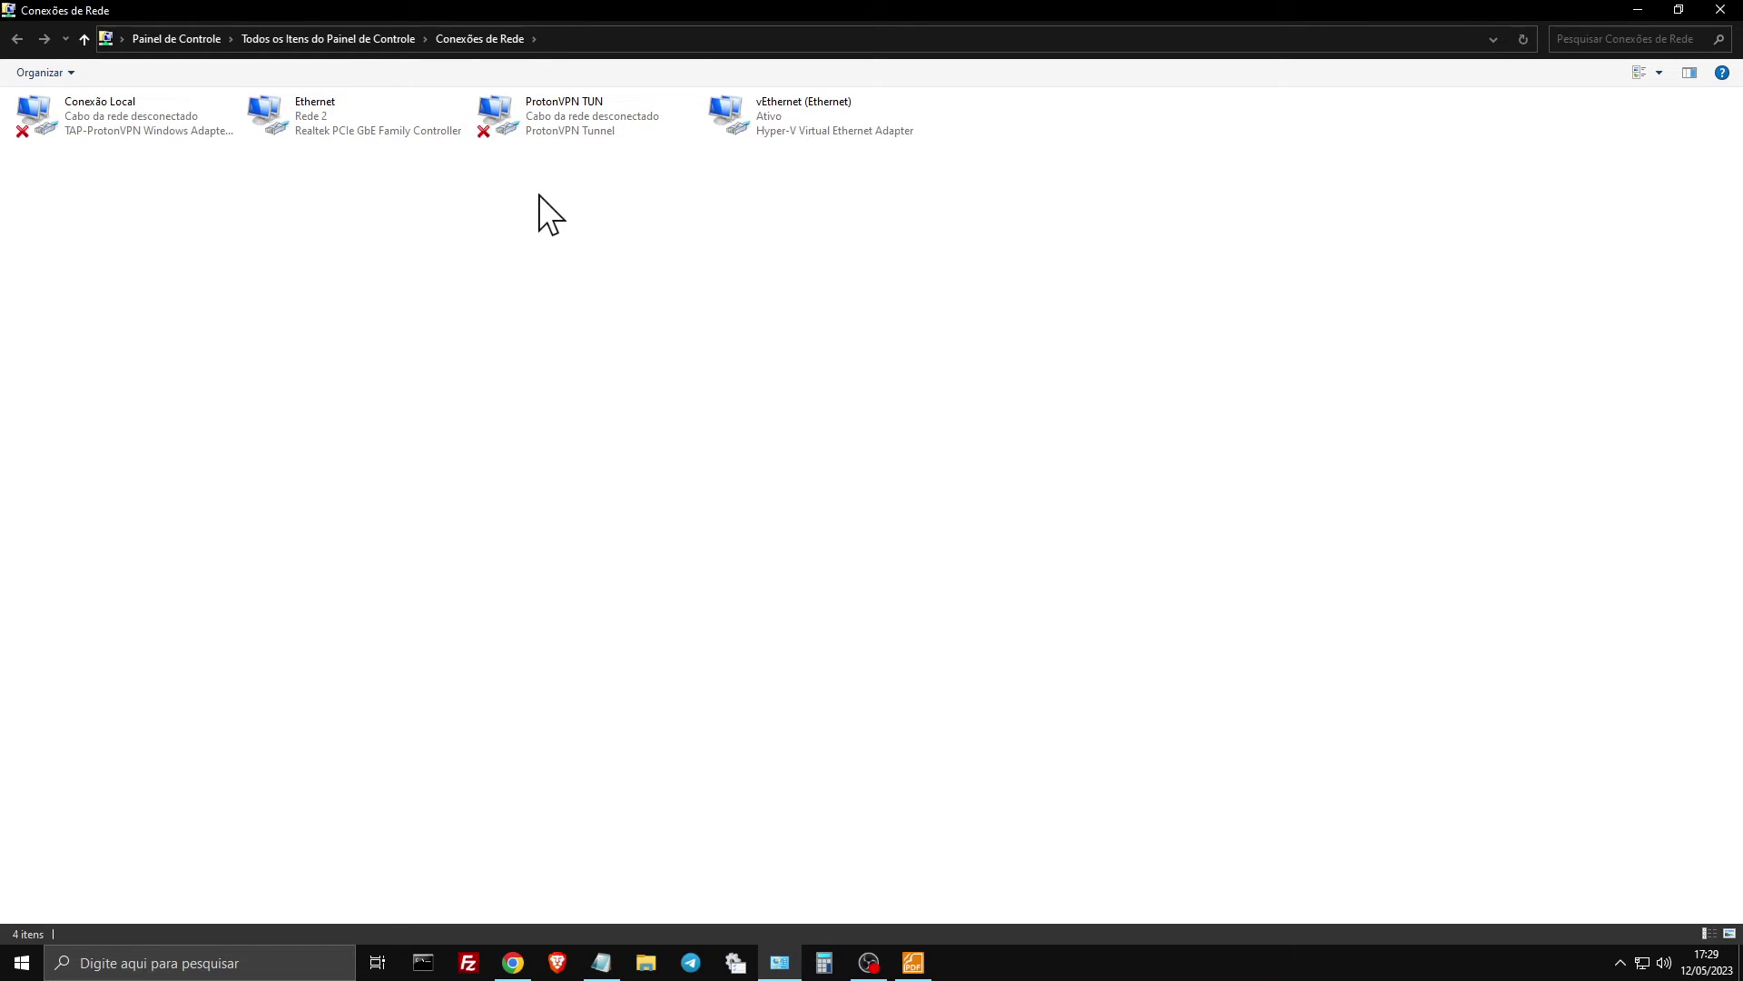
left_click(300, 140)
right_click(301, 125)
left_click(374, 156)
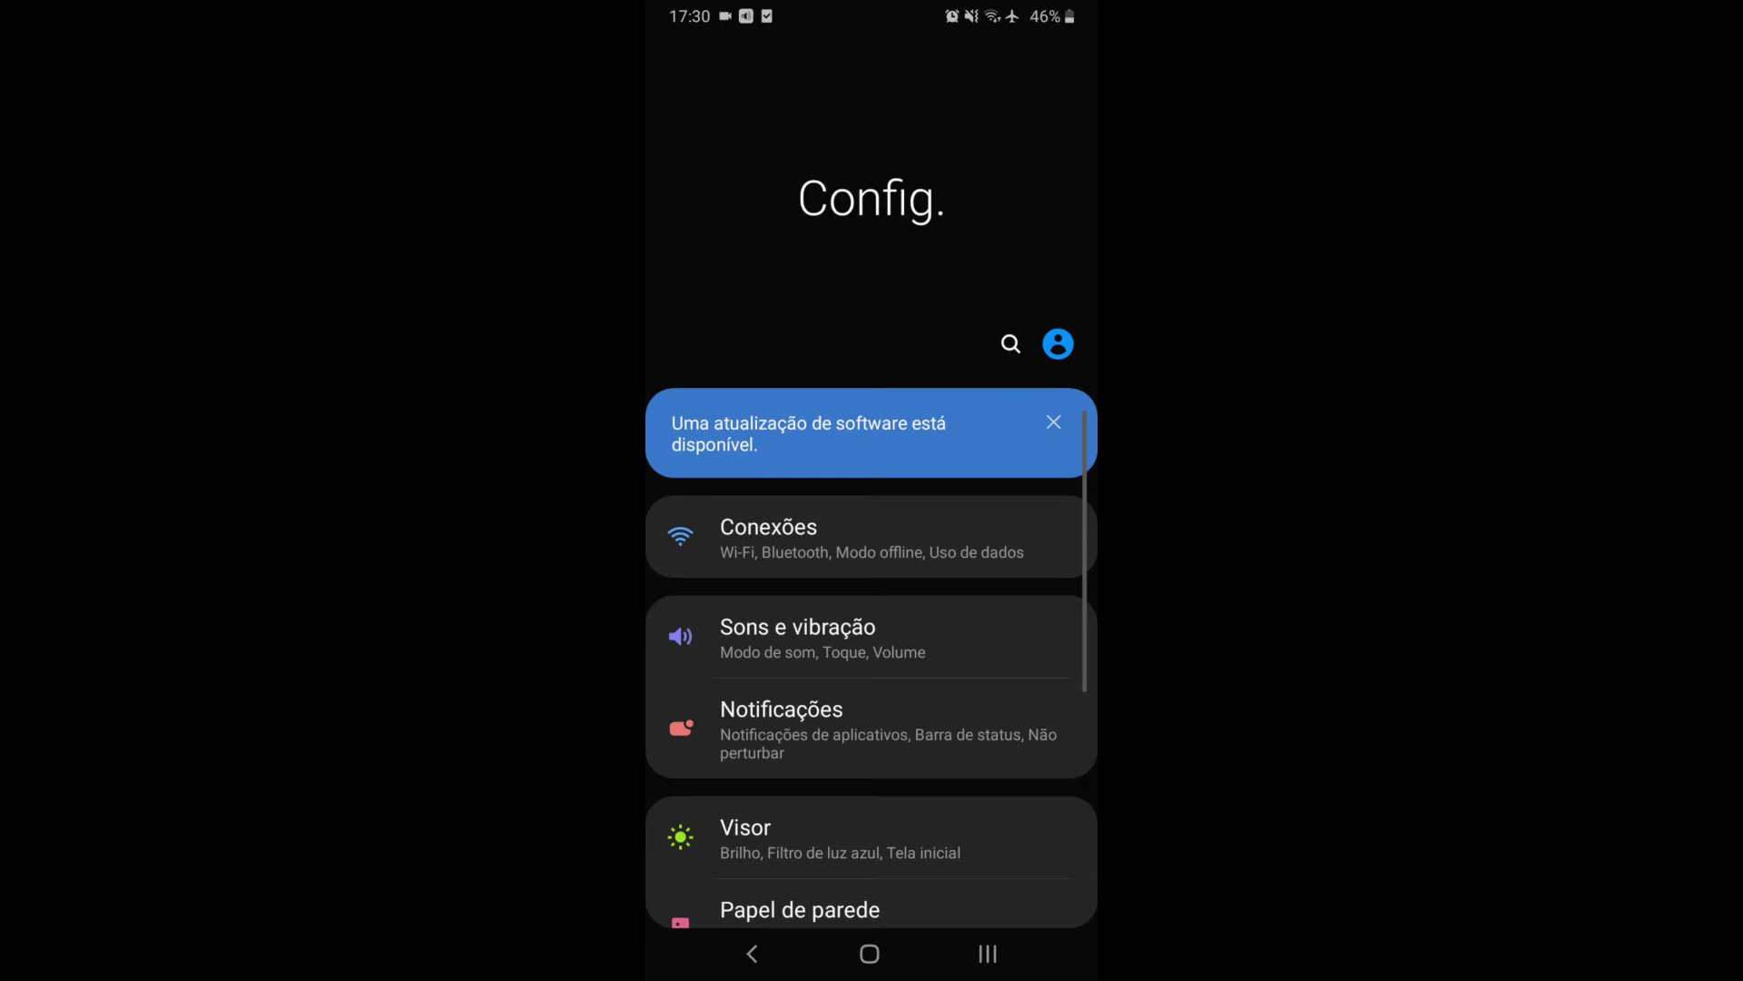
- Open the details of the currently connected Wi-Fi network in the phone's connection settings
left_click(871, 536)
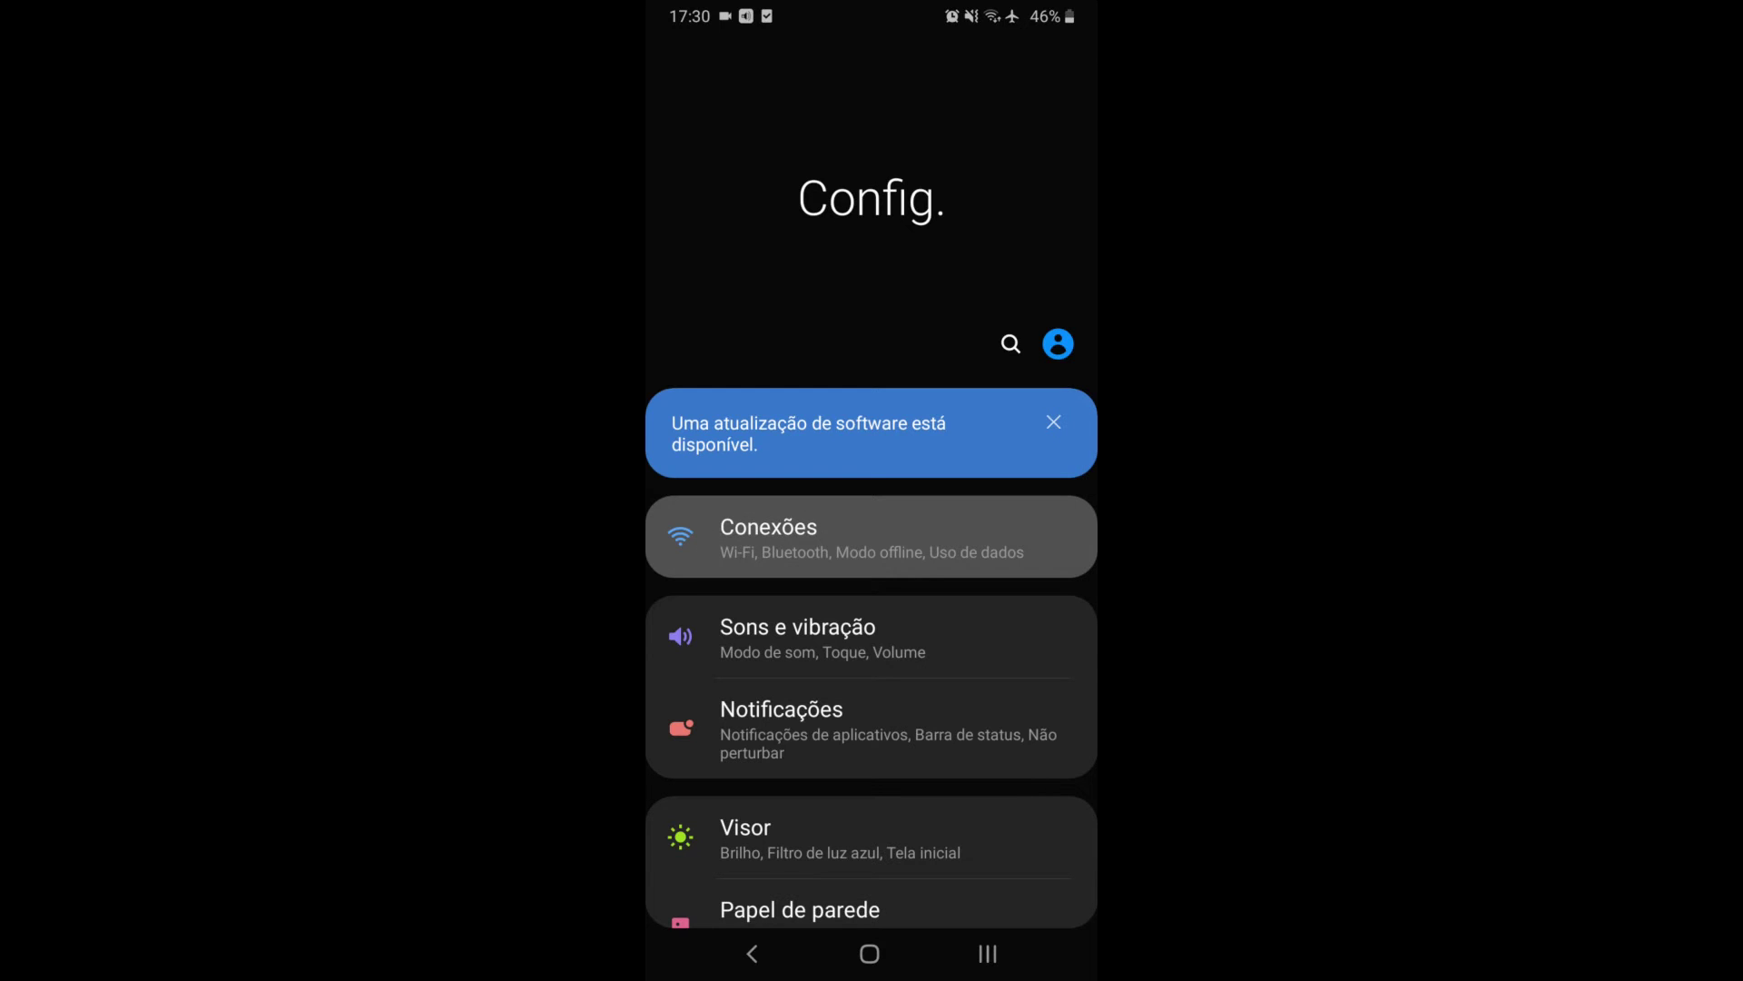
left_click(727, 145)
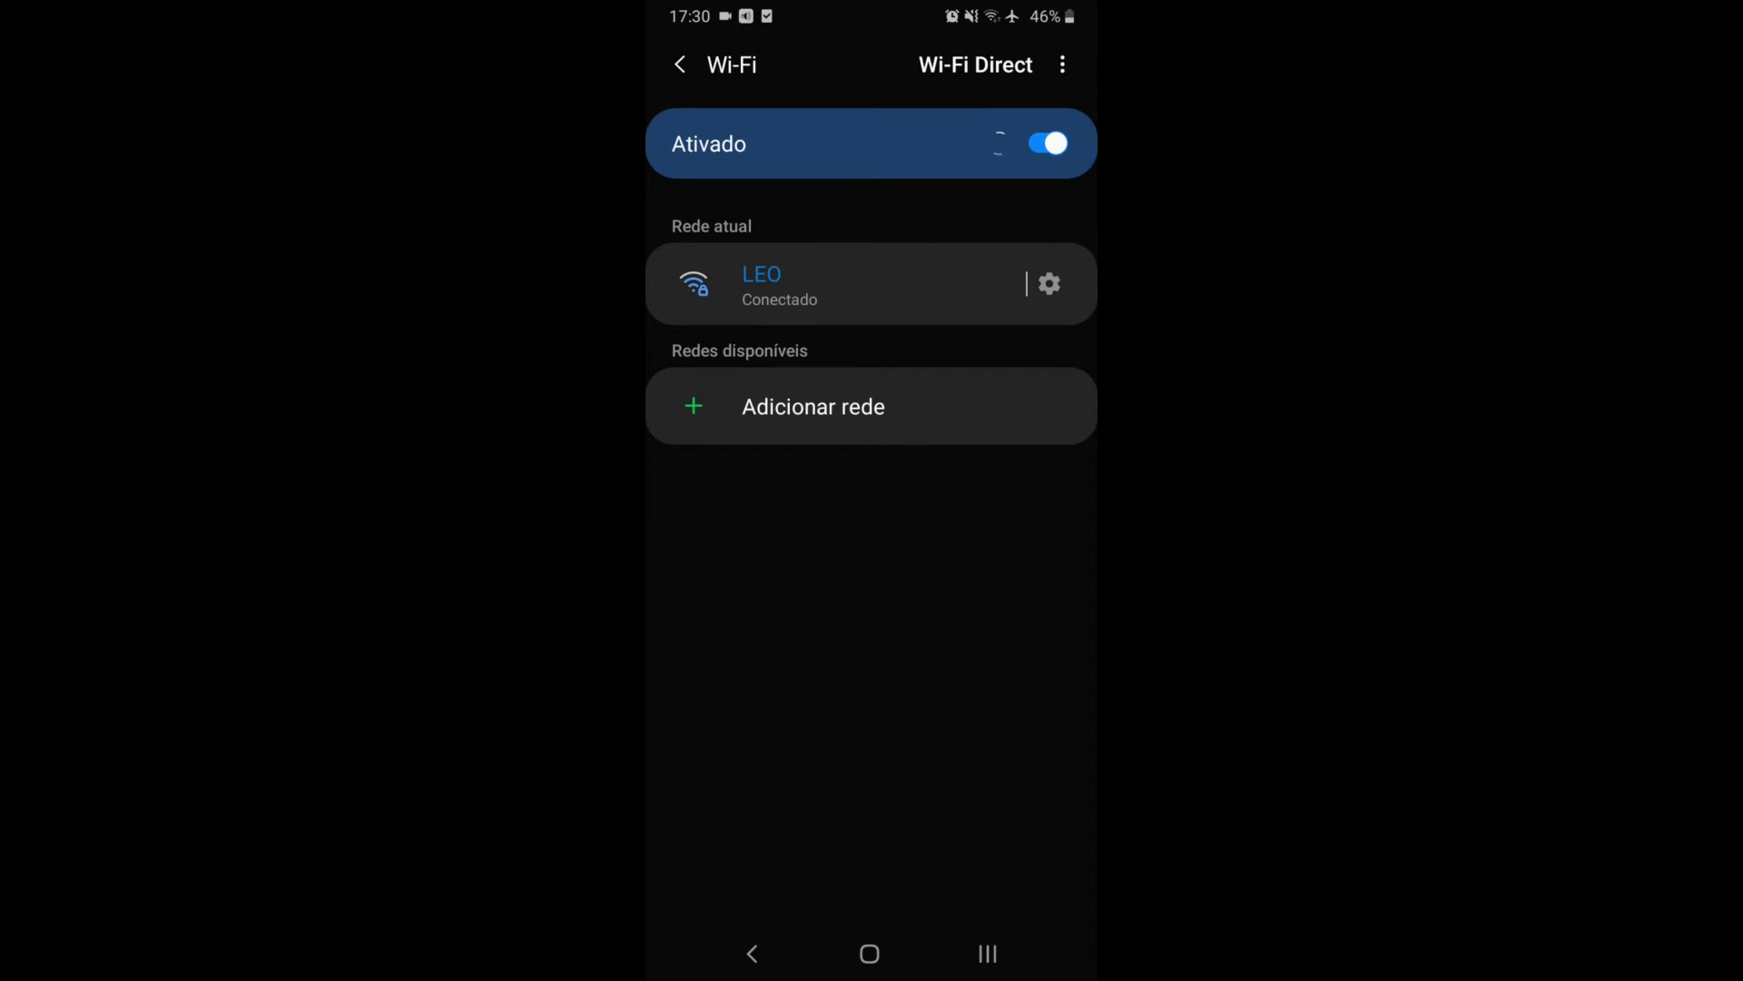
left_click(1050, 284)
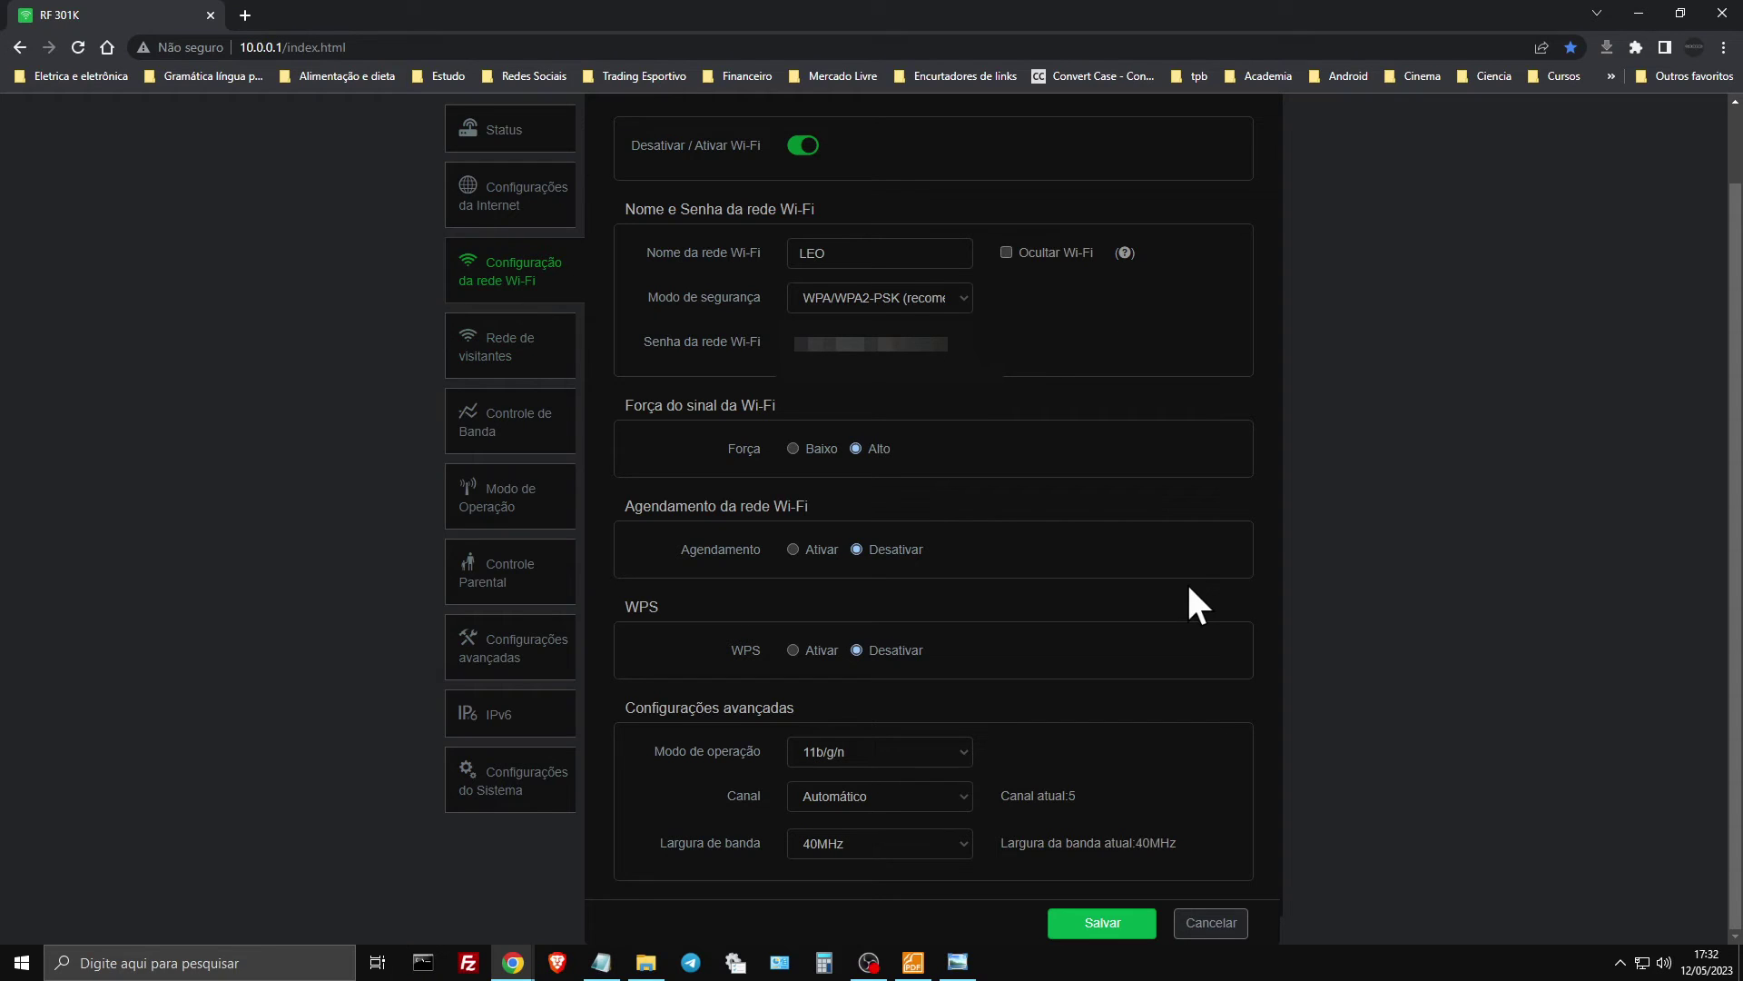
- Check the operation mode options (Modo de operação) in the router's advanced Wi-Fi settings
left_click(959, 749)
left_click(962, 746)
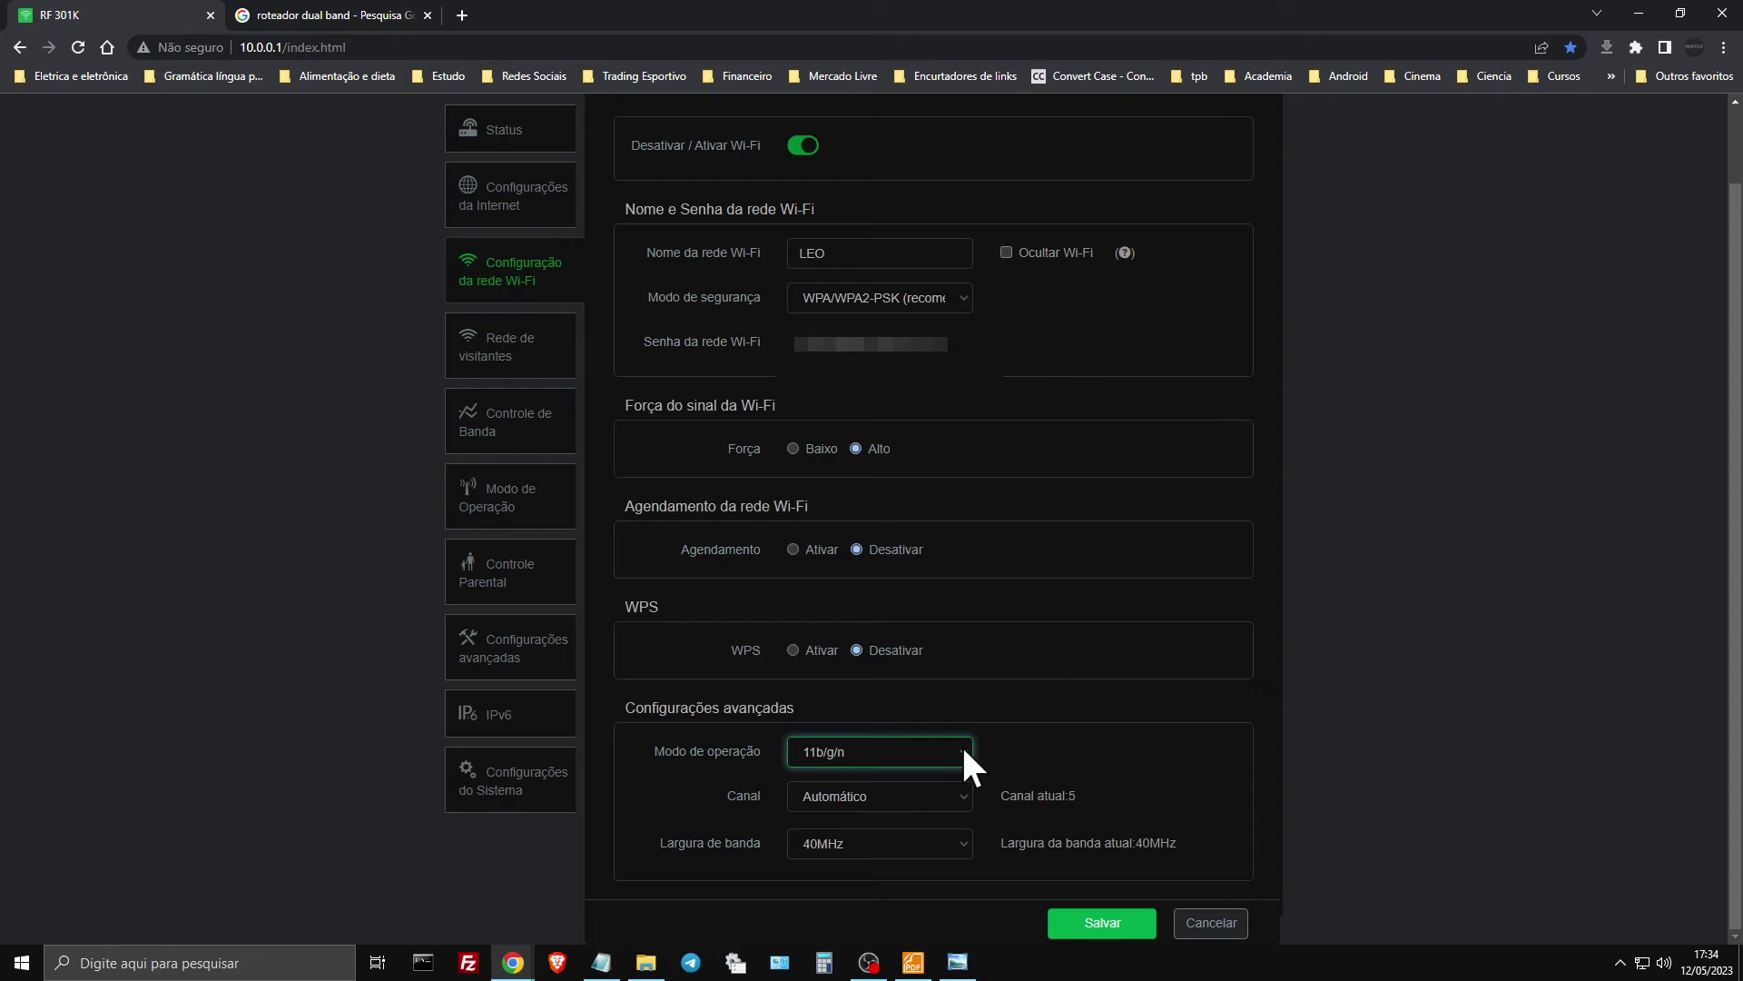
left_click(963, 750)
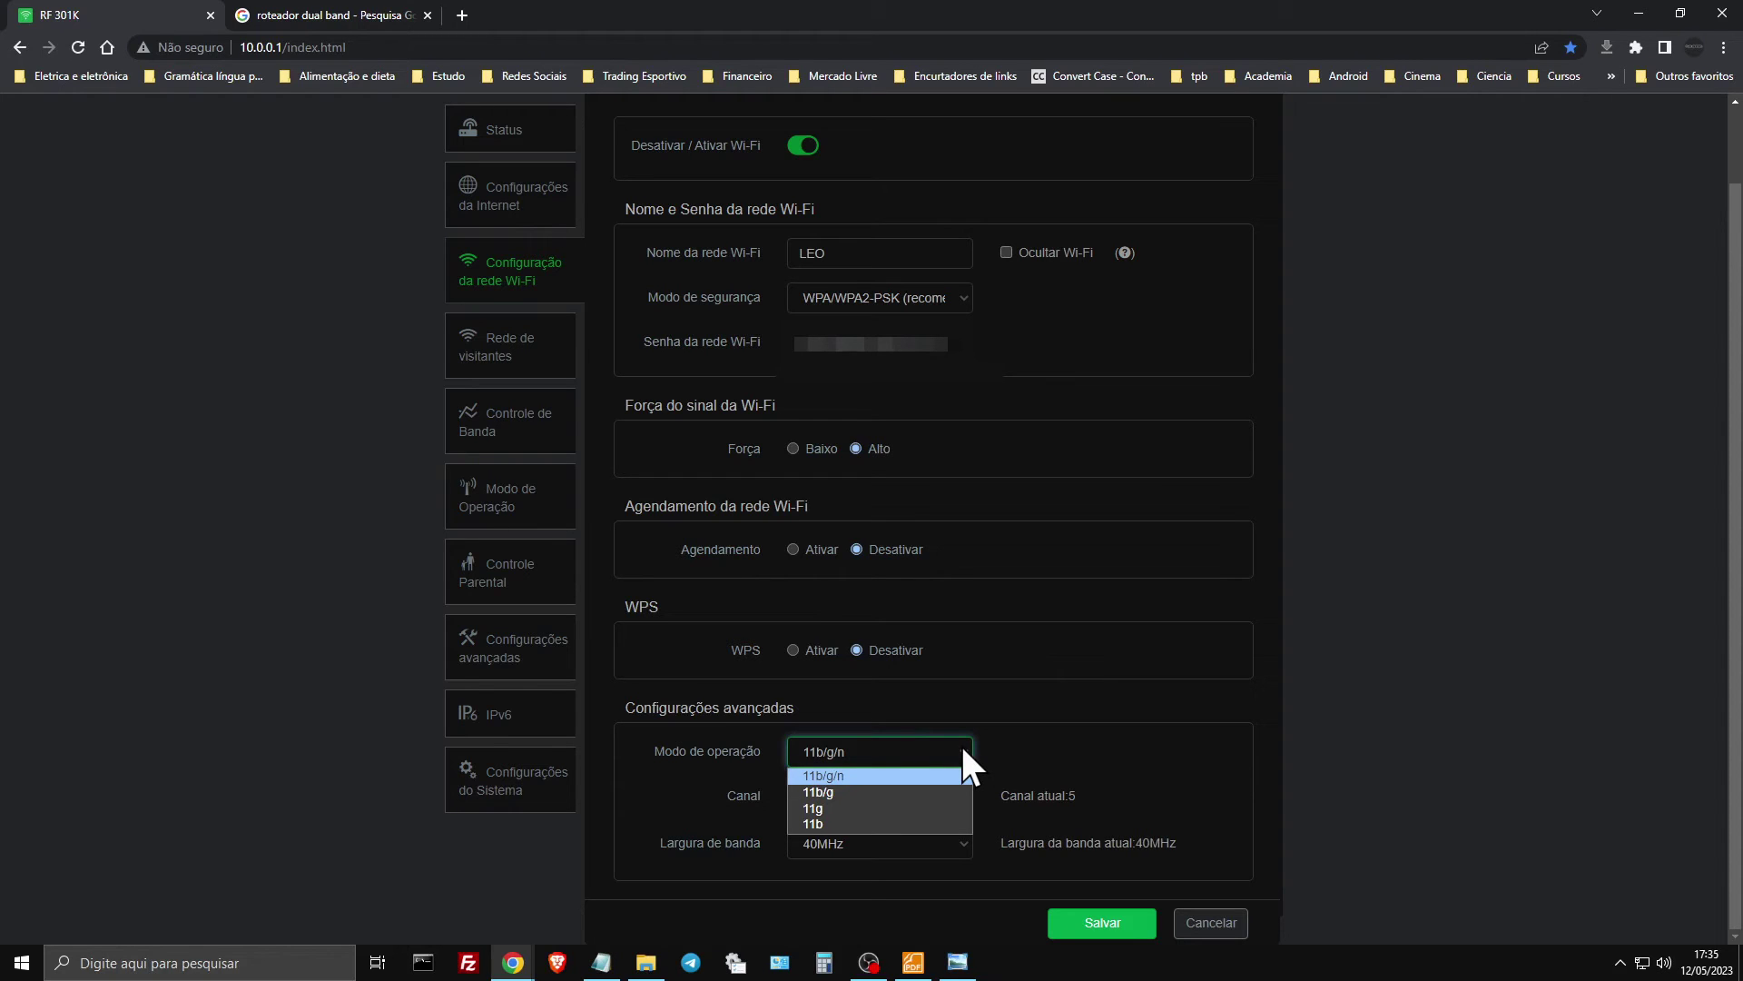
- Bring up the image of the 802.11 standards table and calculate 15000 ÷ 8 in Calculator
left_click(957, 962)
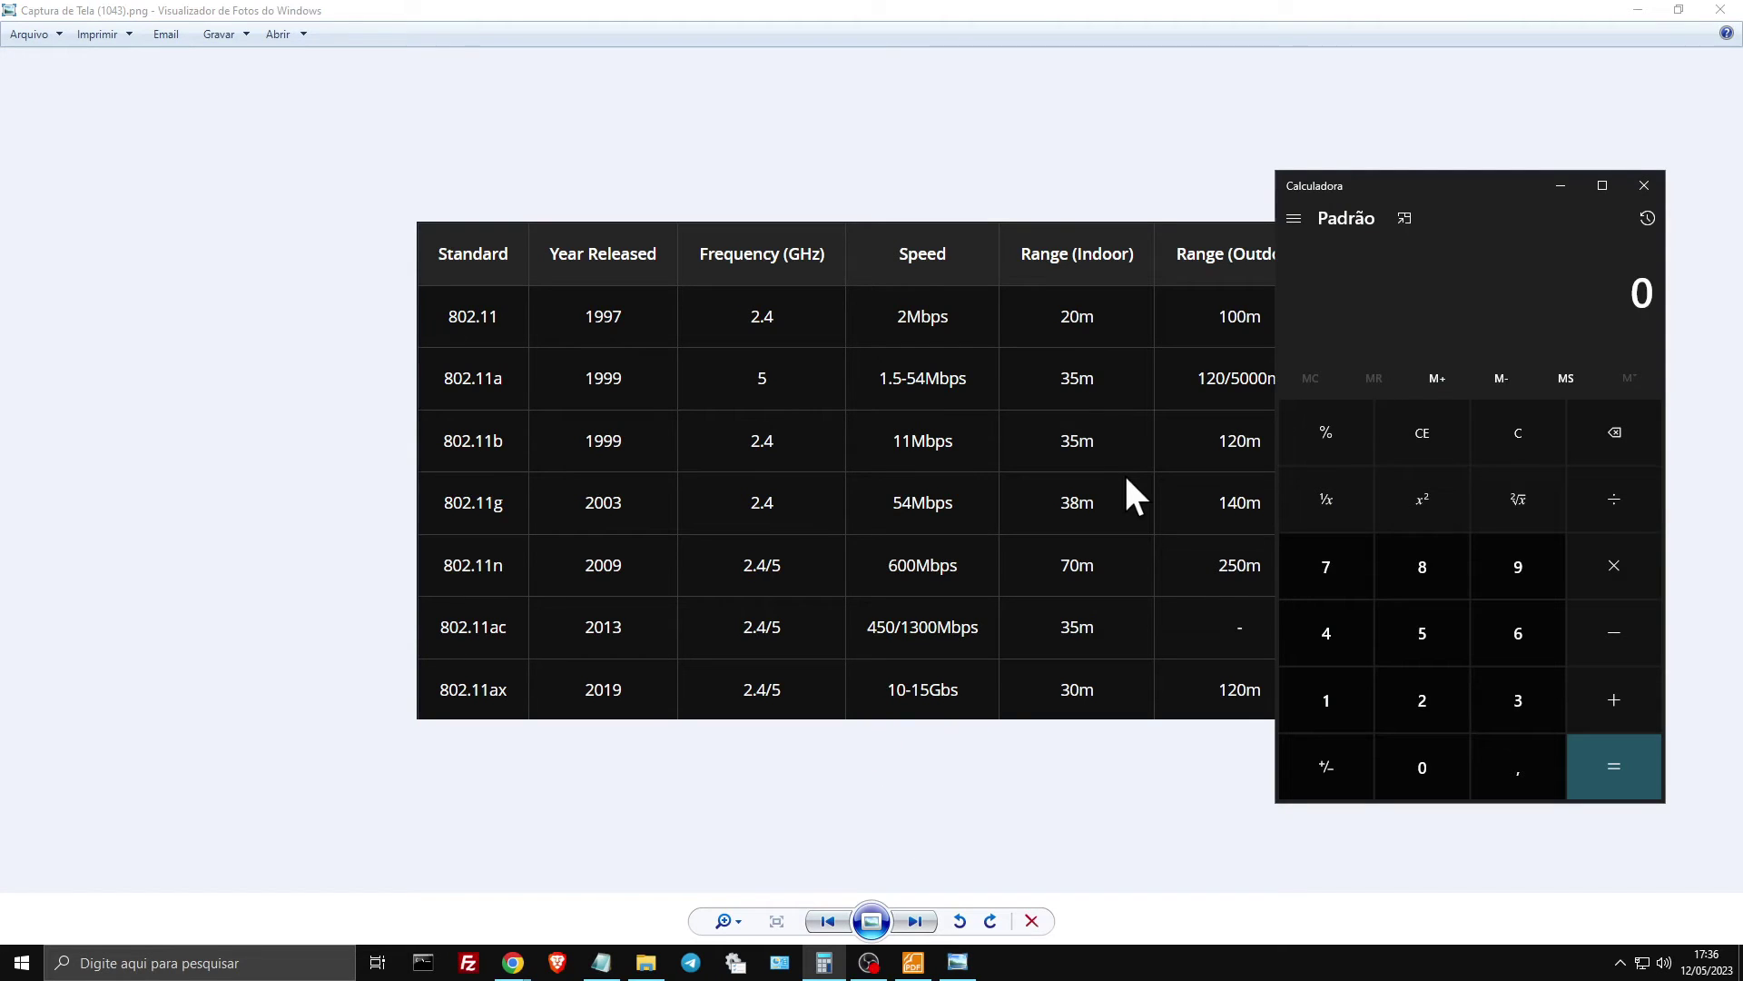
type("15000/8")
key("Return")
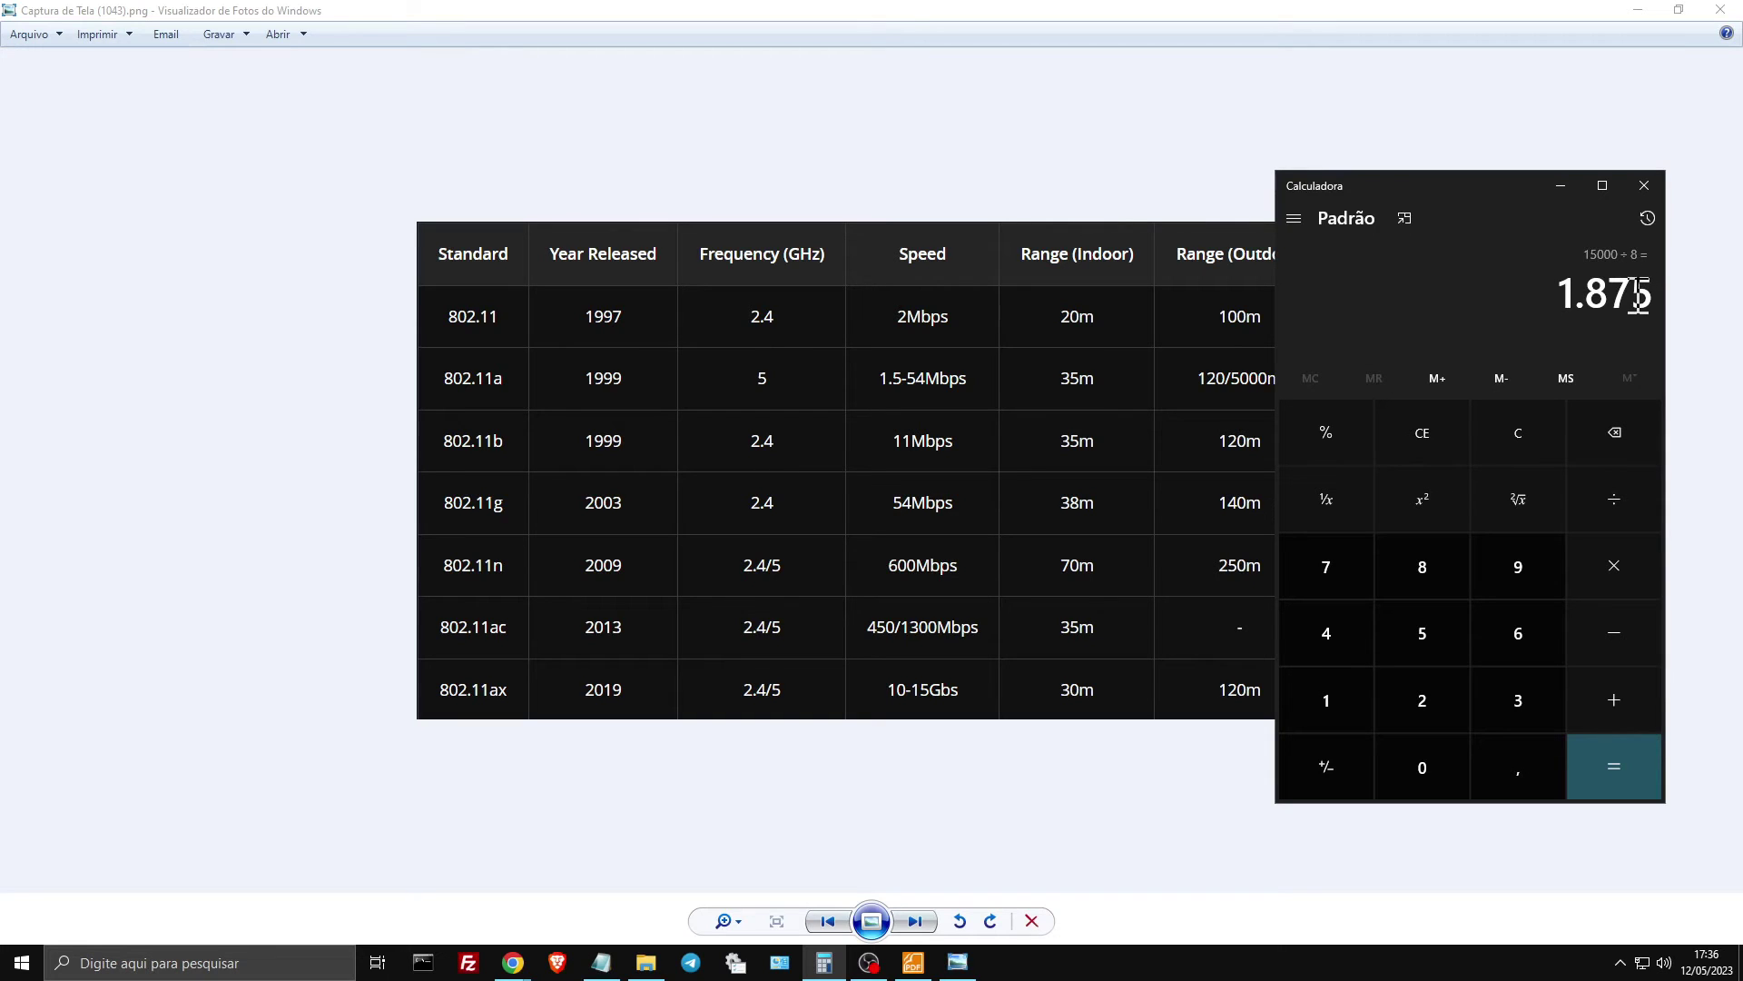
left_click(420, 615)
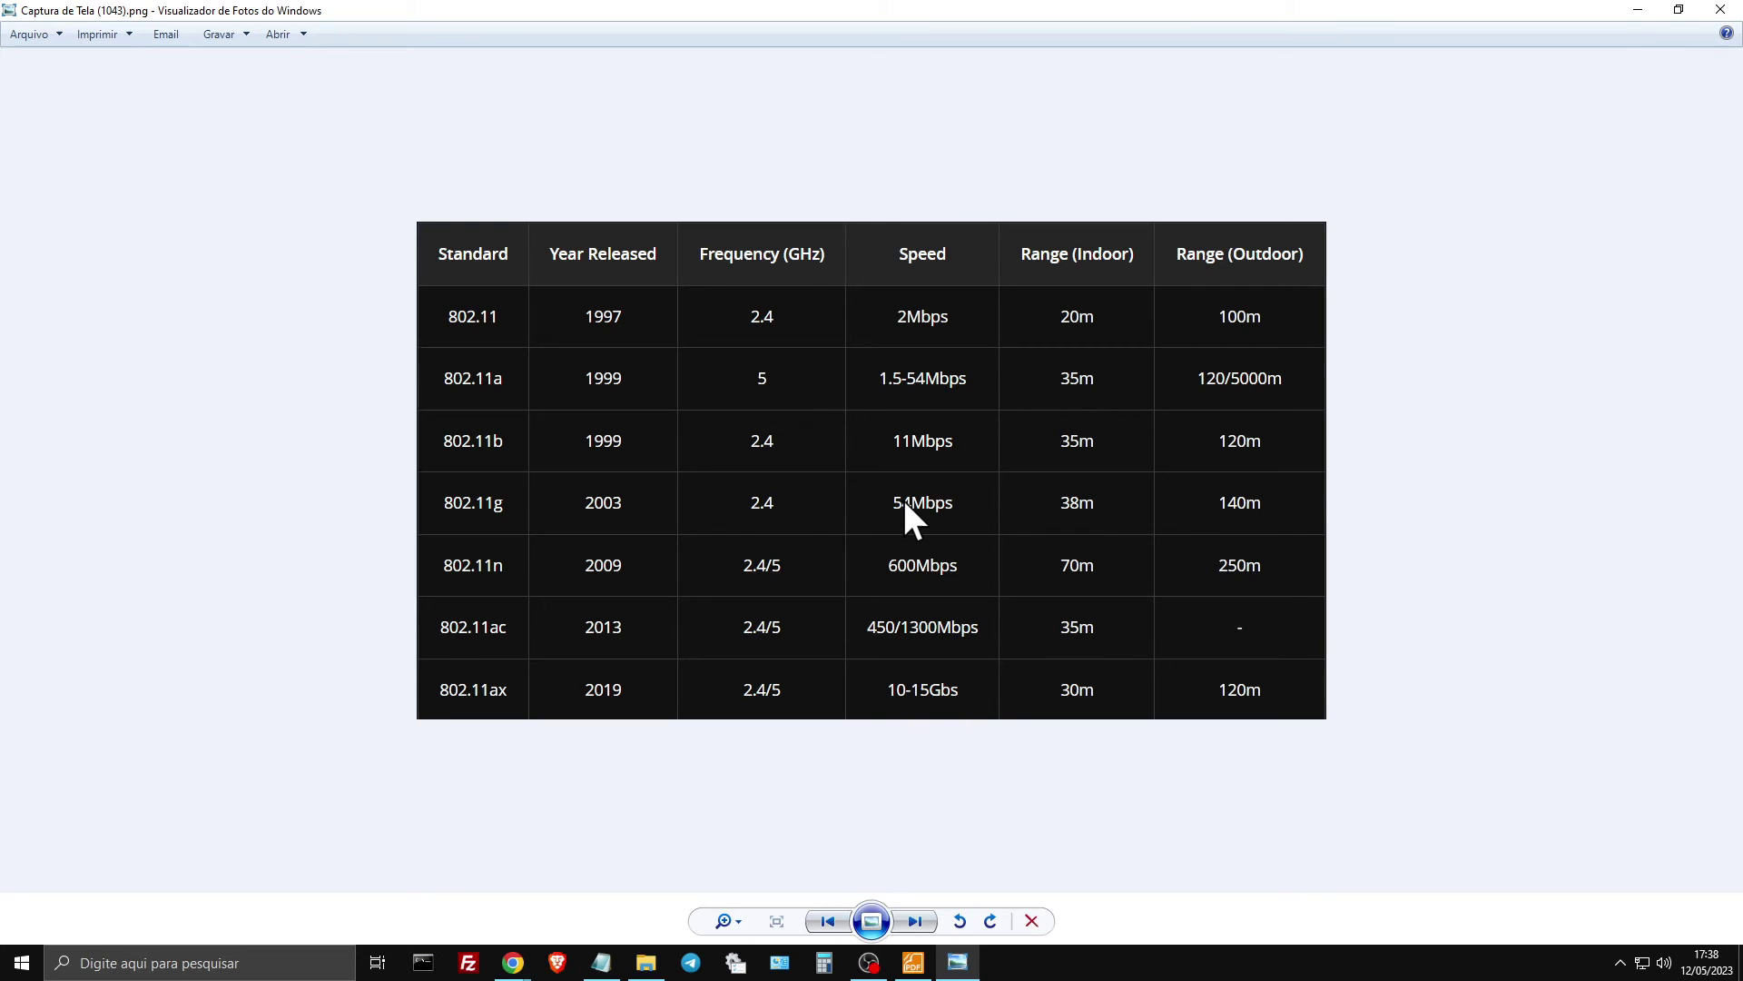
- Switch to Chrome and look over the router offers in the "roteador dual band" search results
key("alt+Tab")
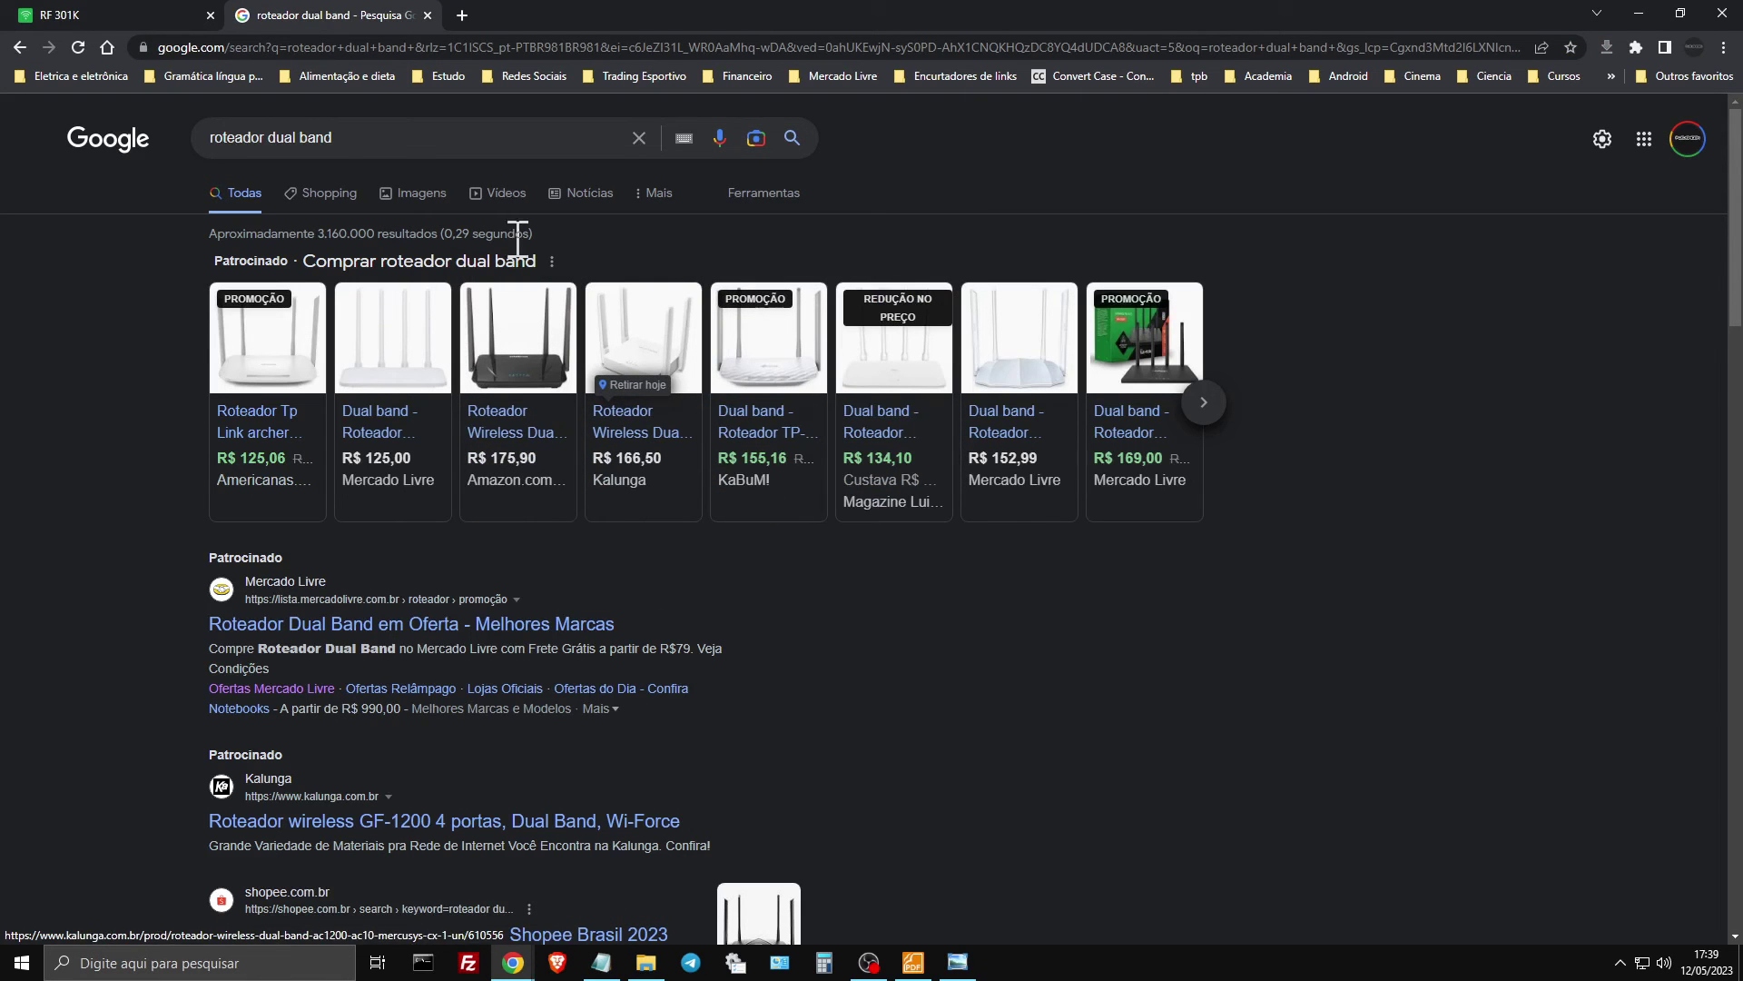
mouse_move(334, 372)
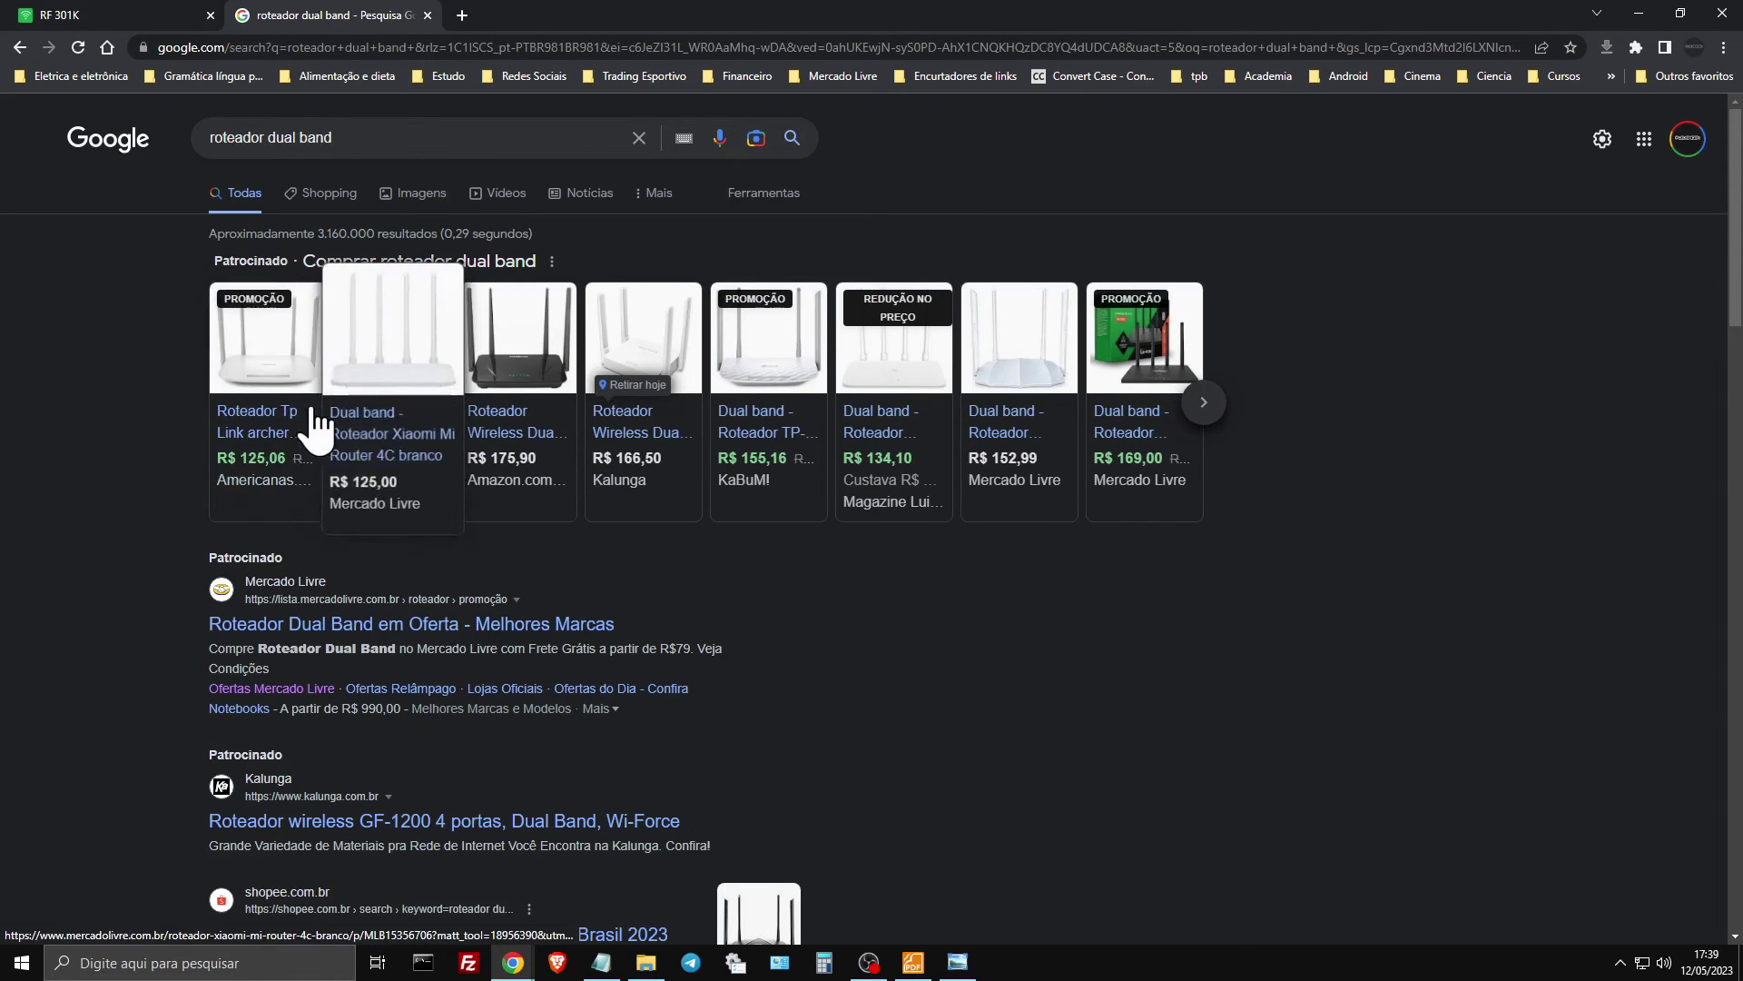
- Refine the Google search to "roteador dual band ax" and look over the router offers
mouse_move(283, 448)
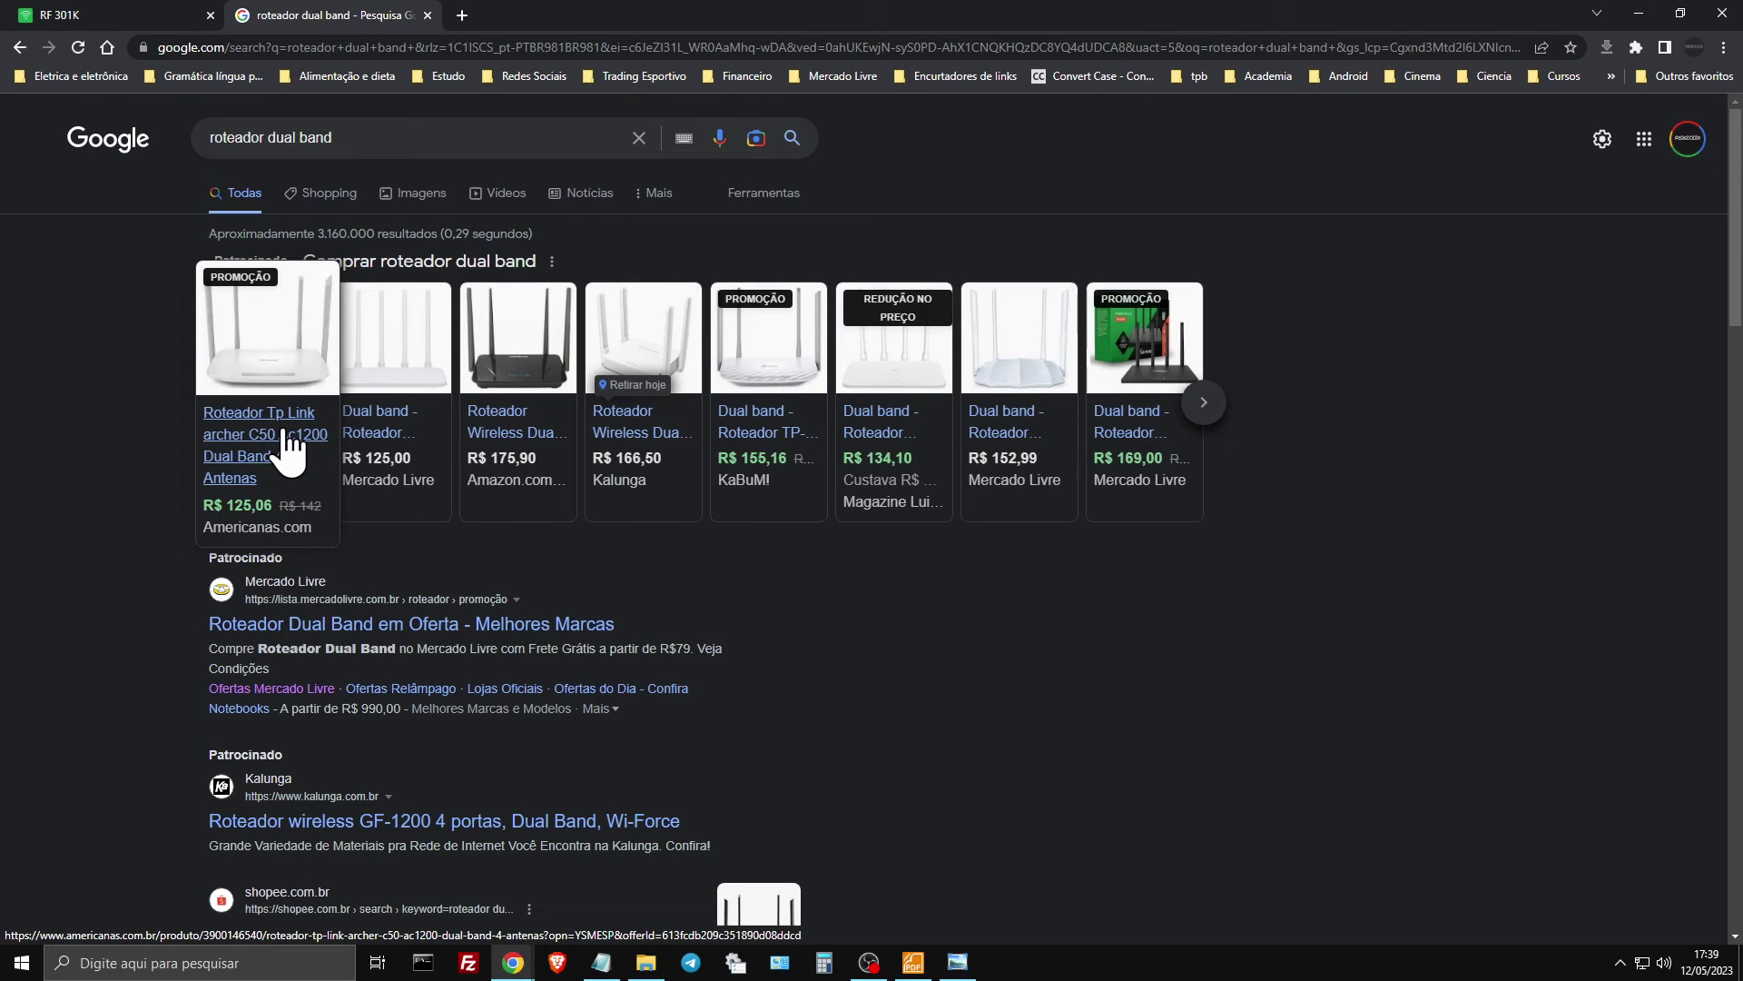
left_click(388, 144)
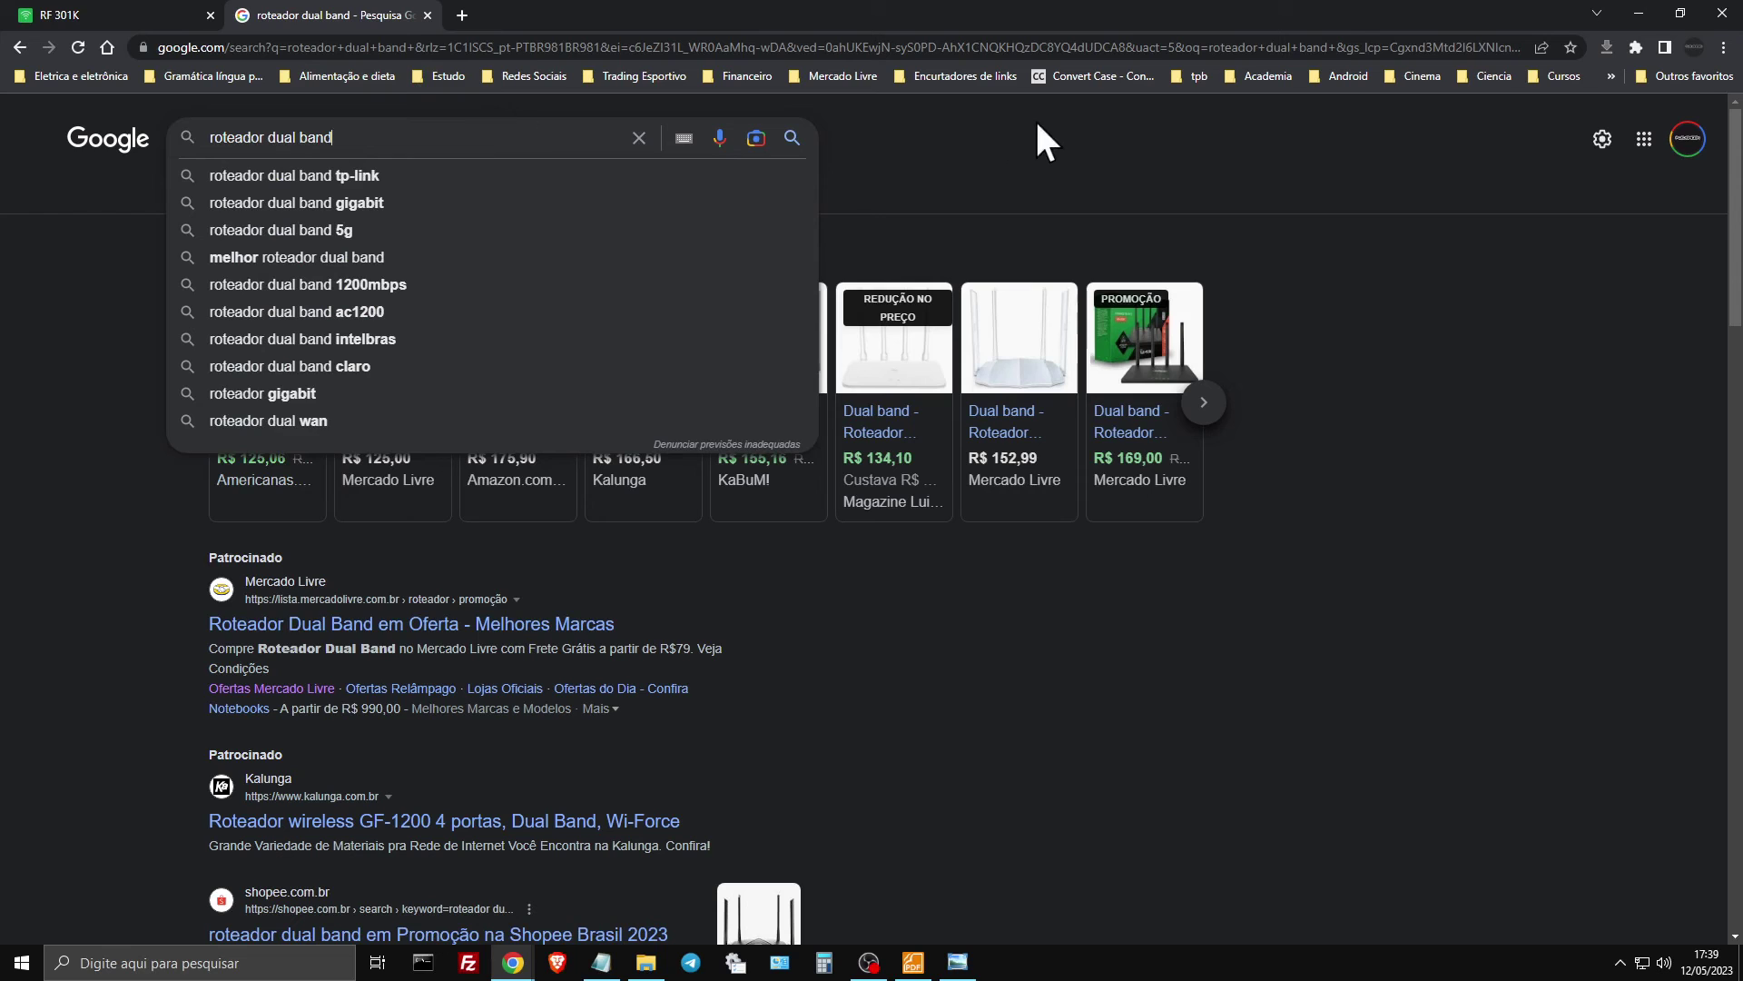
left_click(1013, 140)
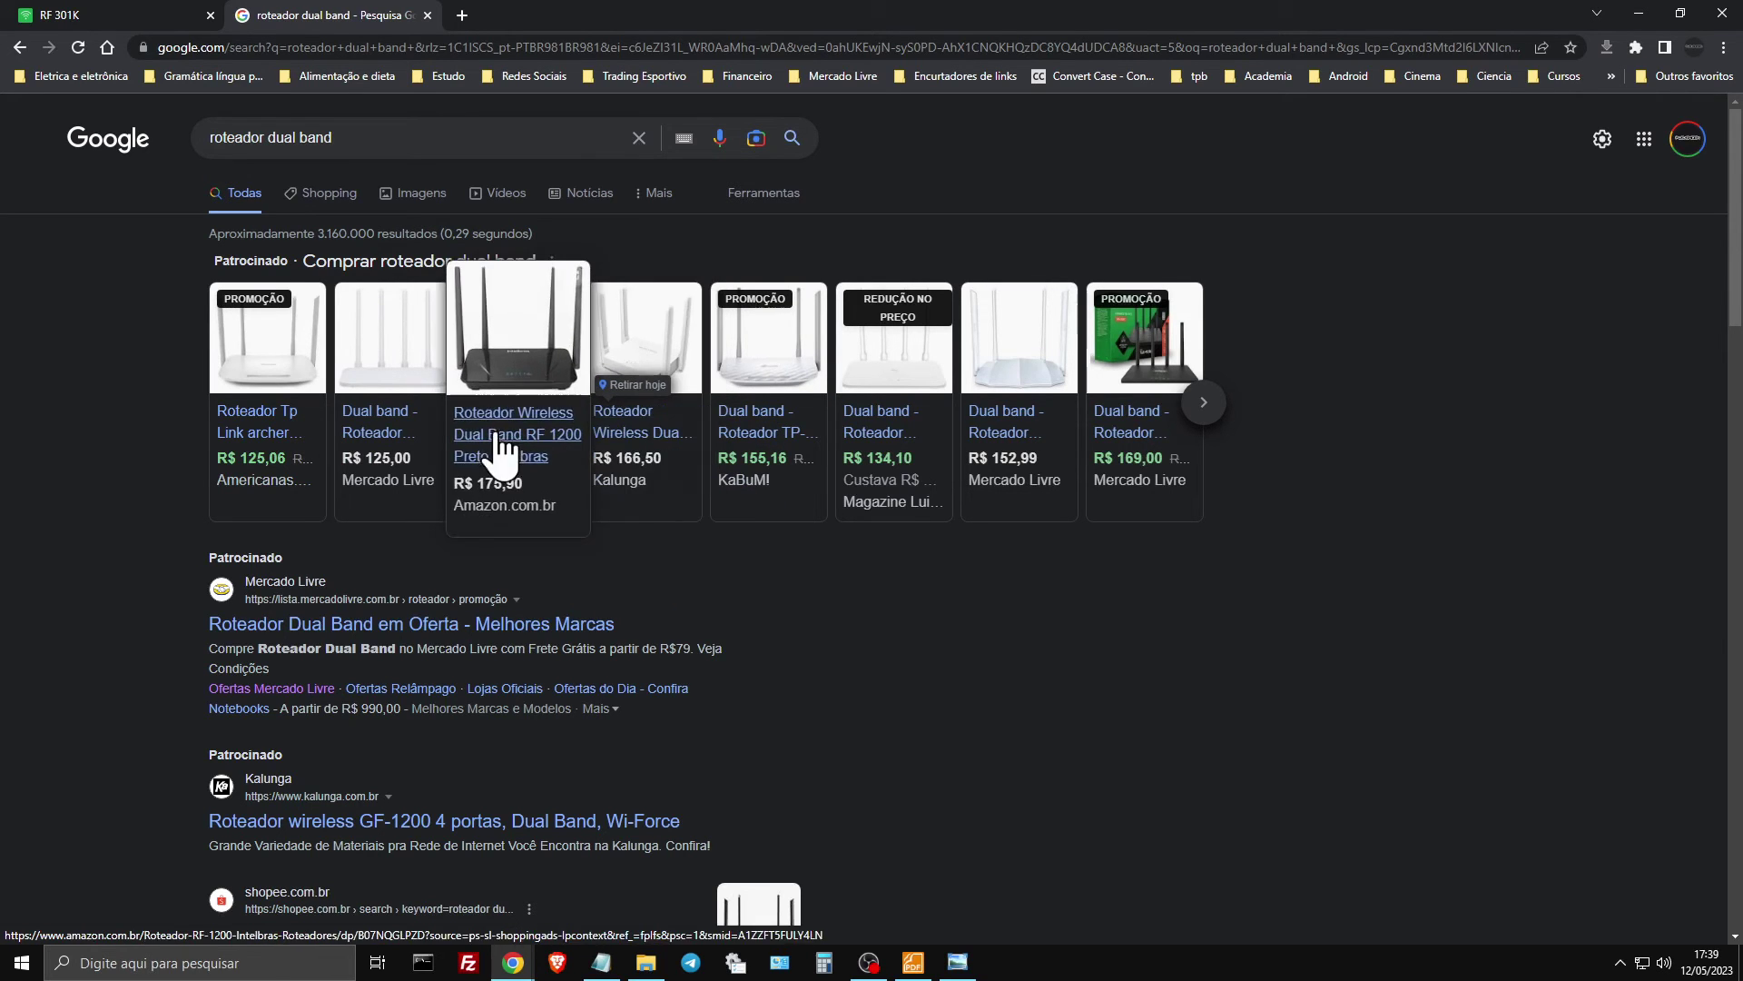
type("ax")
key("Return")
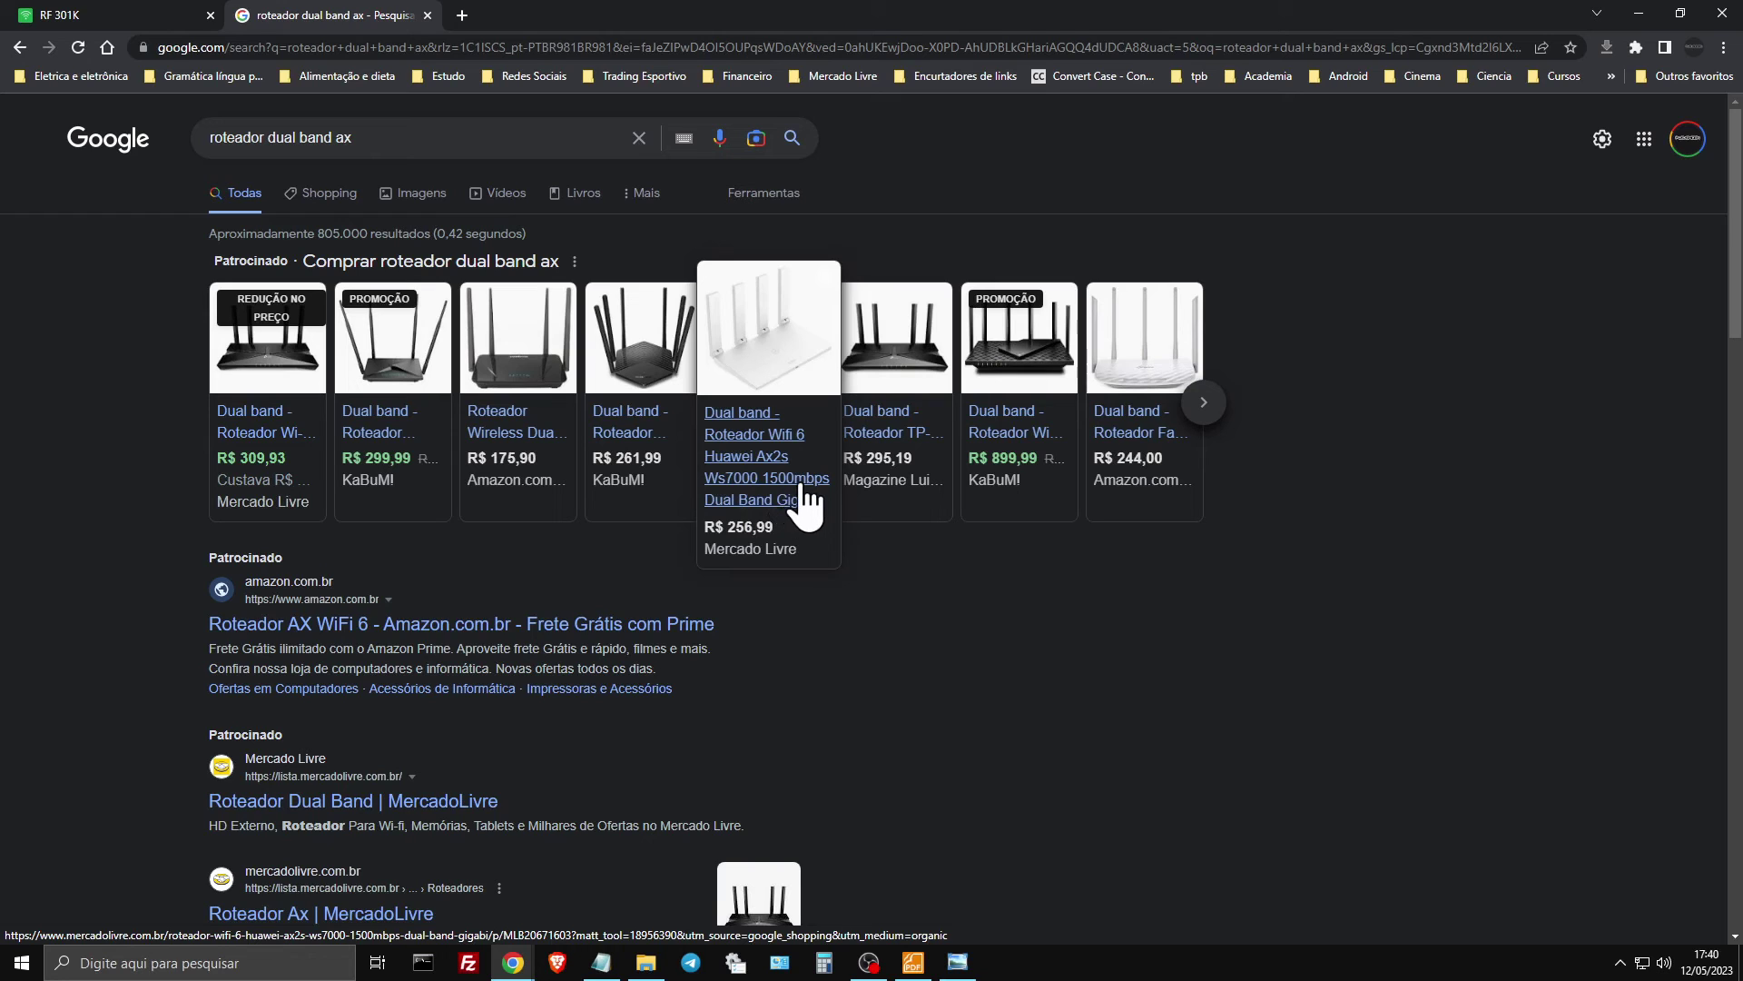
- Close the router search tab and bring up the image of the 802.11 standards table in the photo viewer
key("ctrl+w")
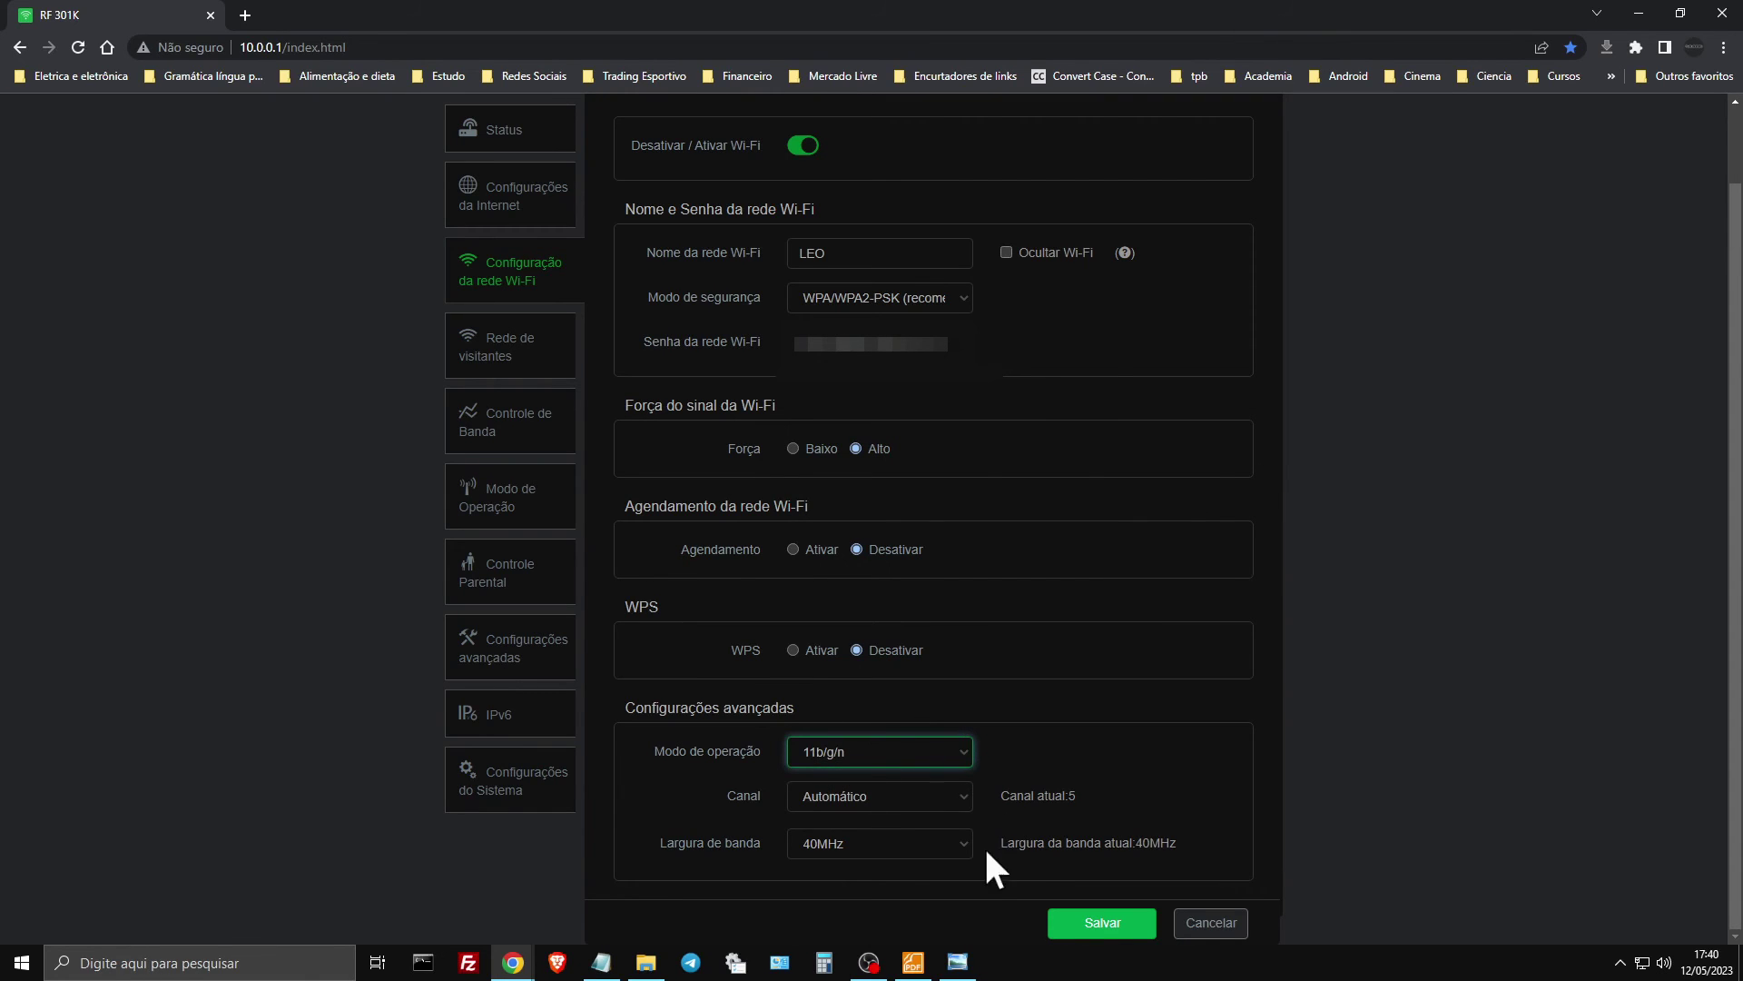
left_click(955, 960)
key("Right")
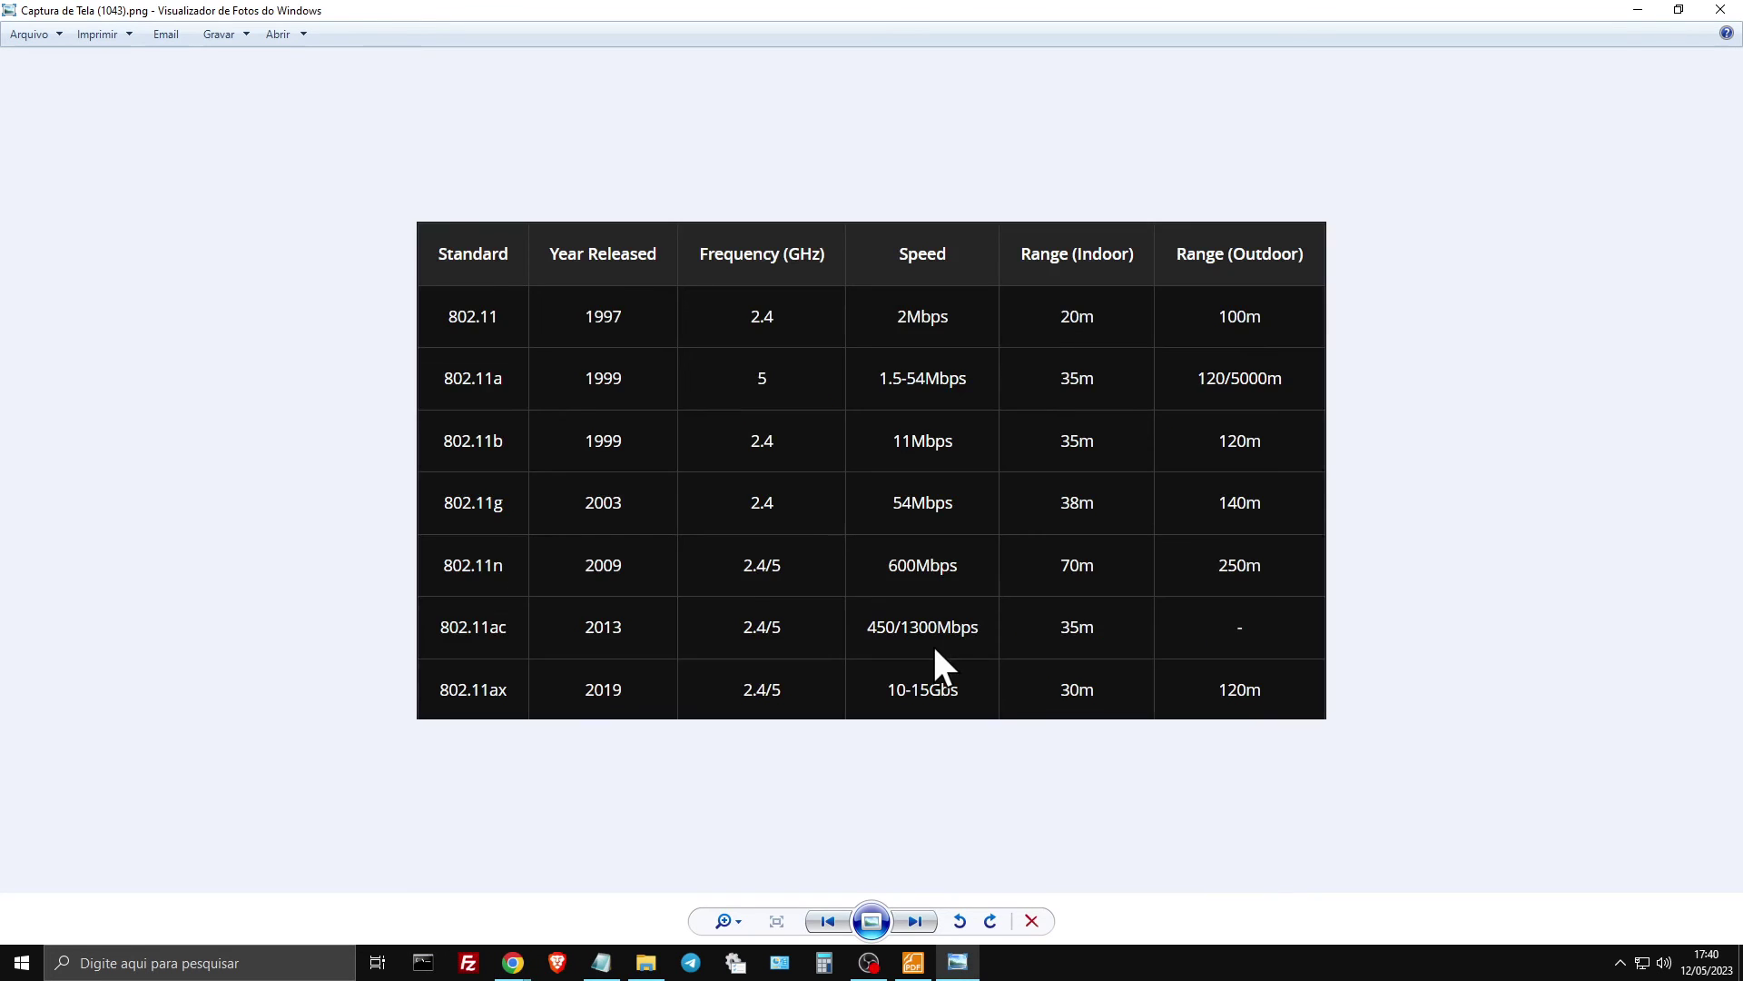
- Switch back to the router page in Chrome and check the available channels (Canal) in the advanced Wi-Fi settings
key("alt+Tab")
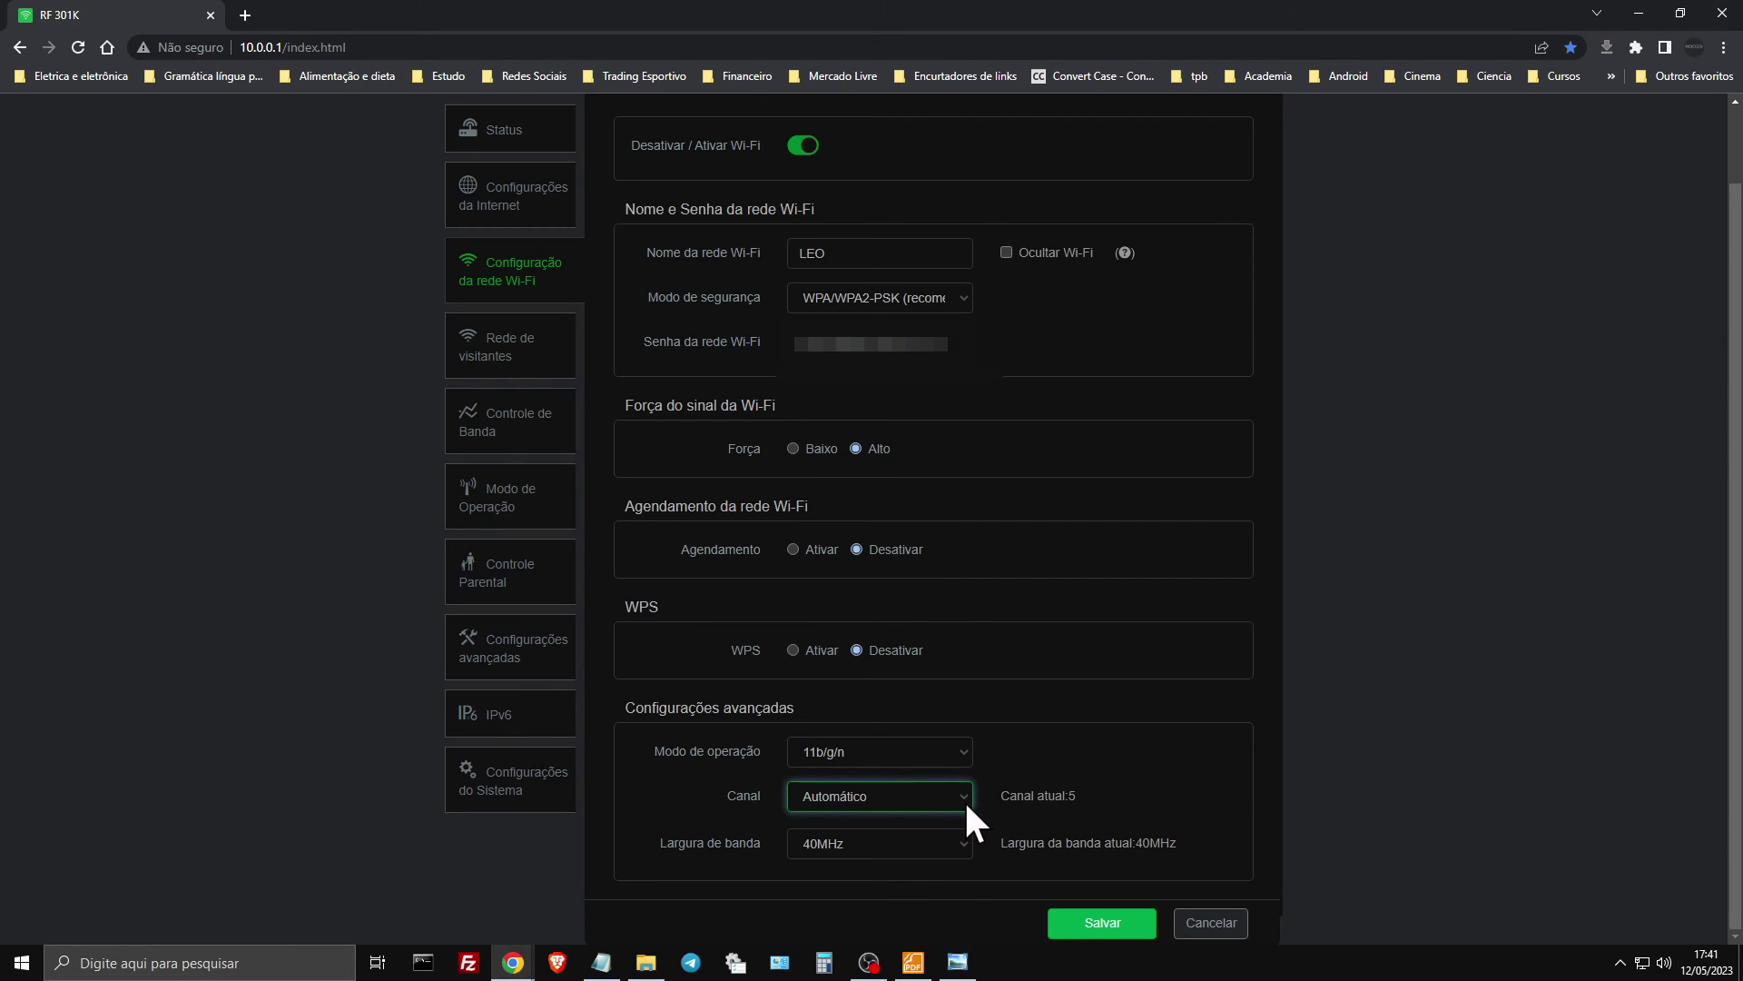
left_click(964, 796)
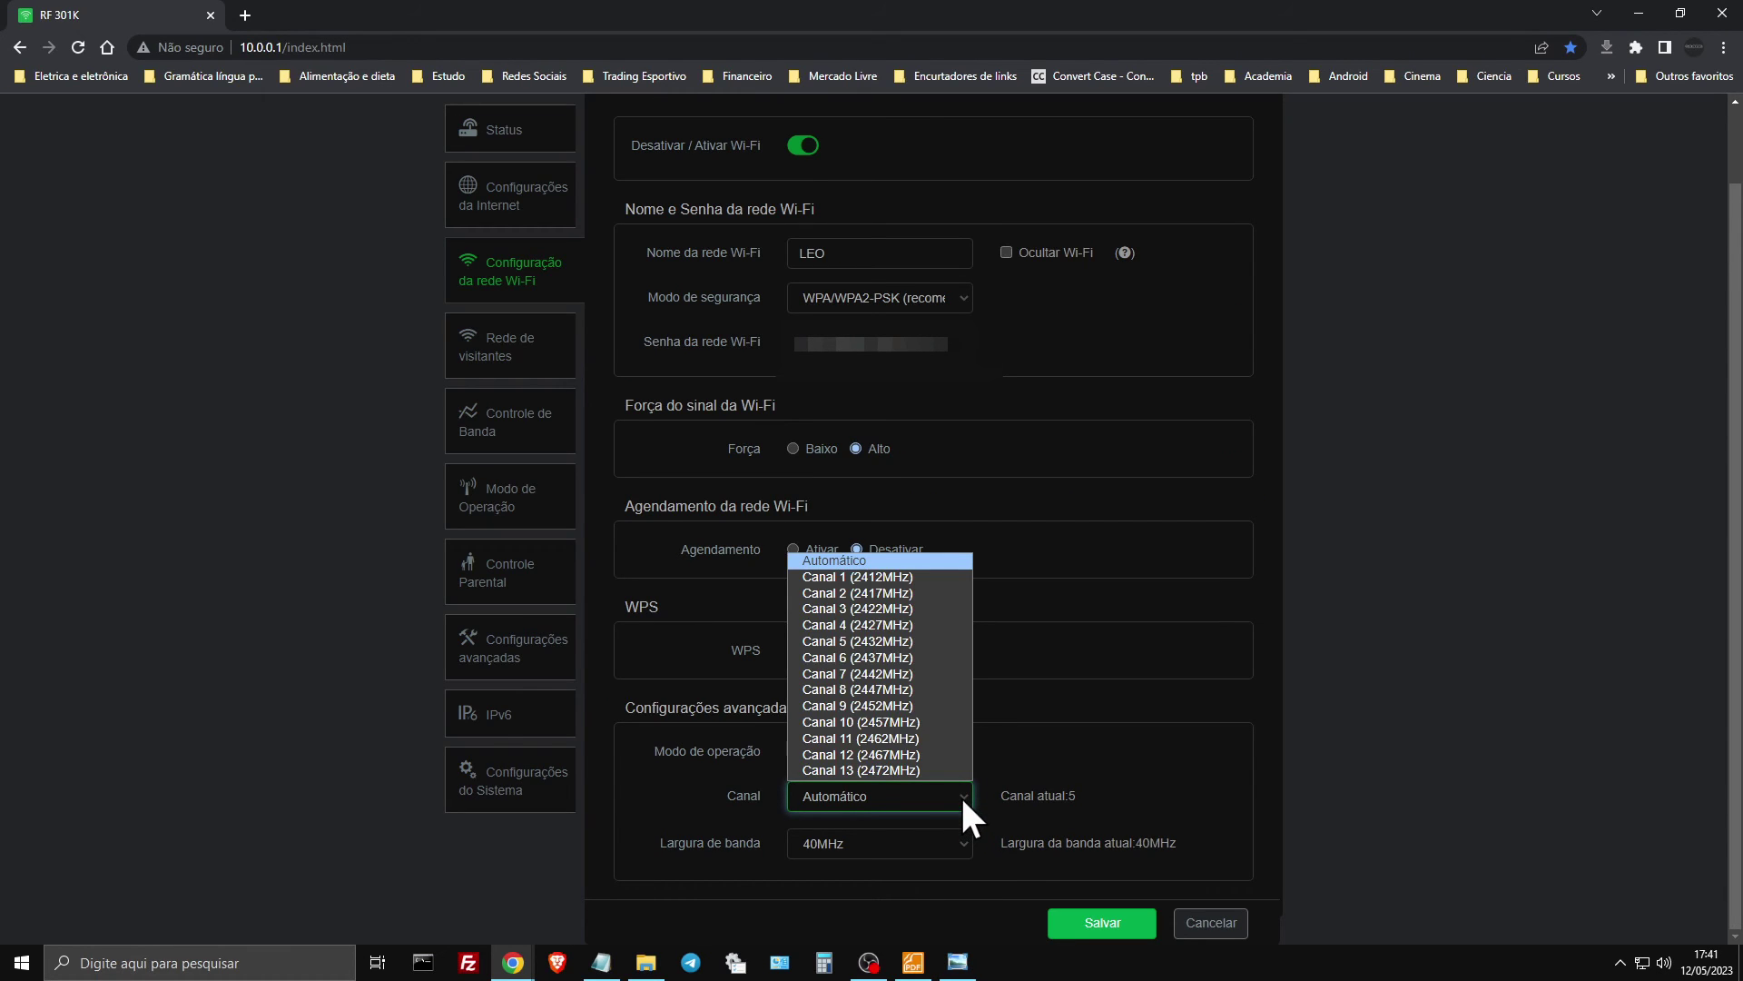
left_click(961, 799)
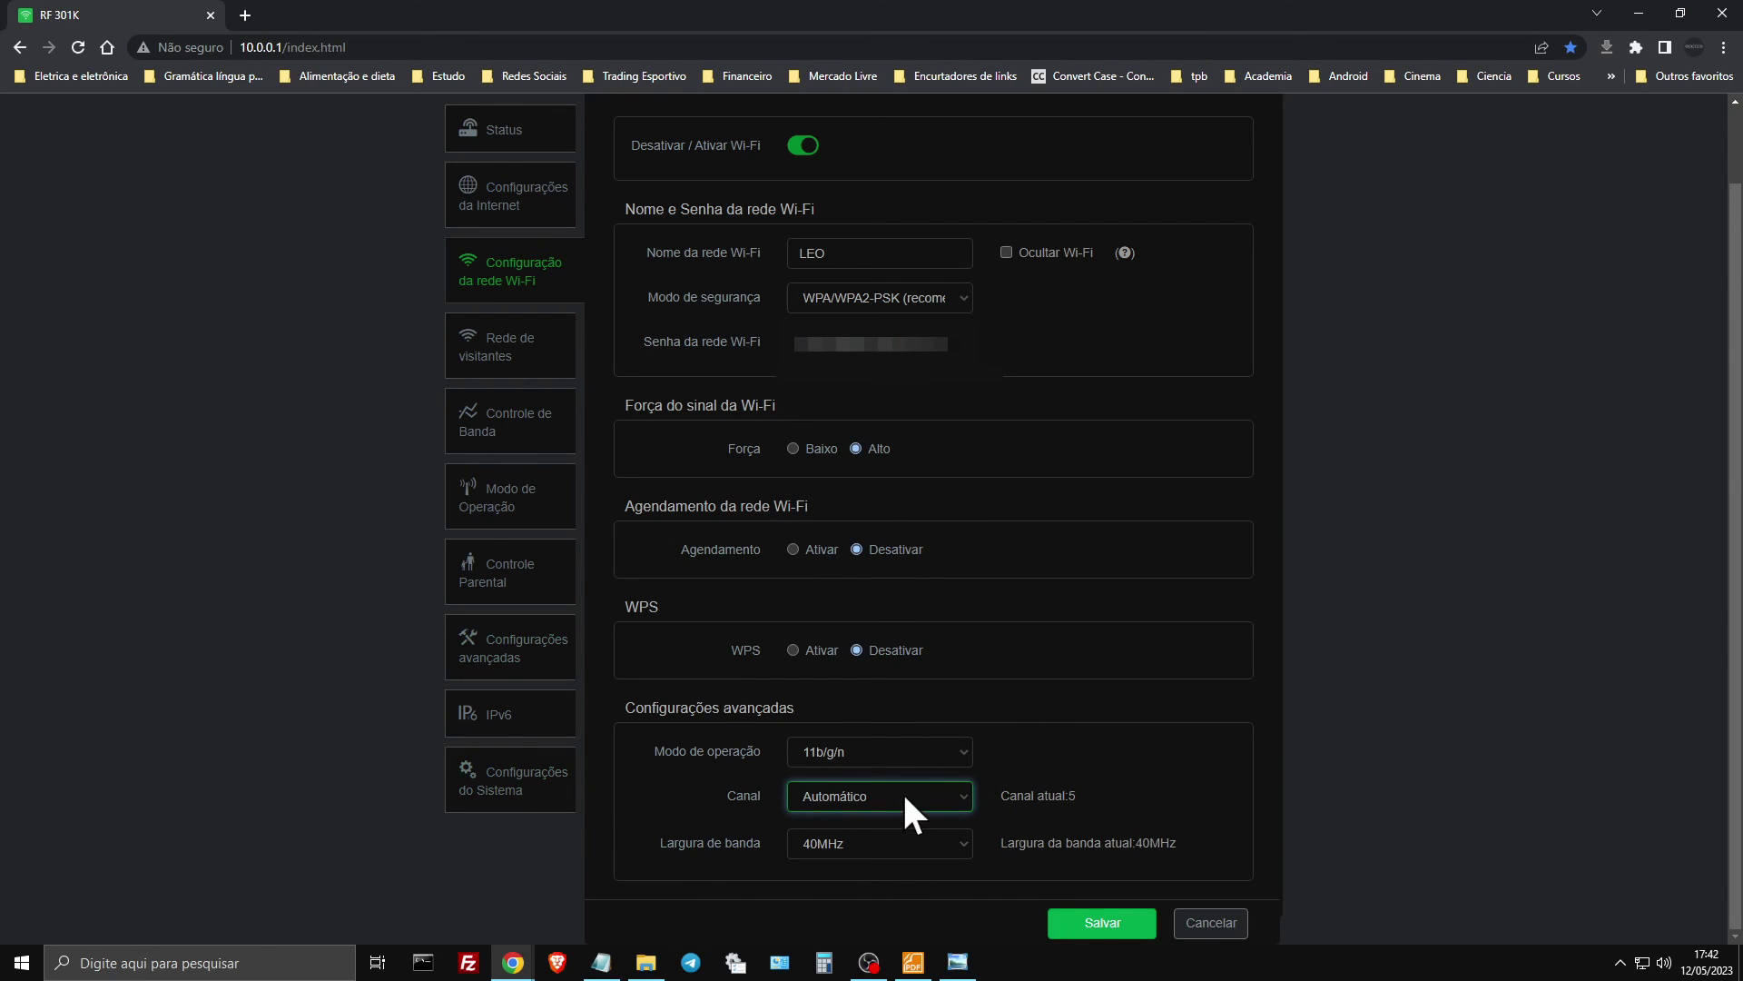
left_click(968, 804)
left_click(961, 805)
left_click(962, 802)
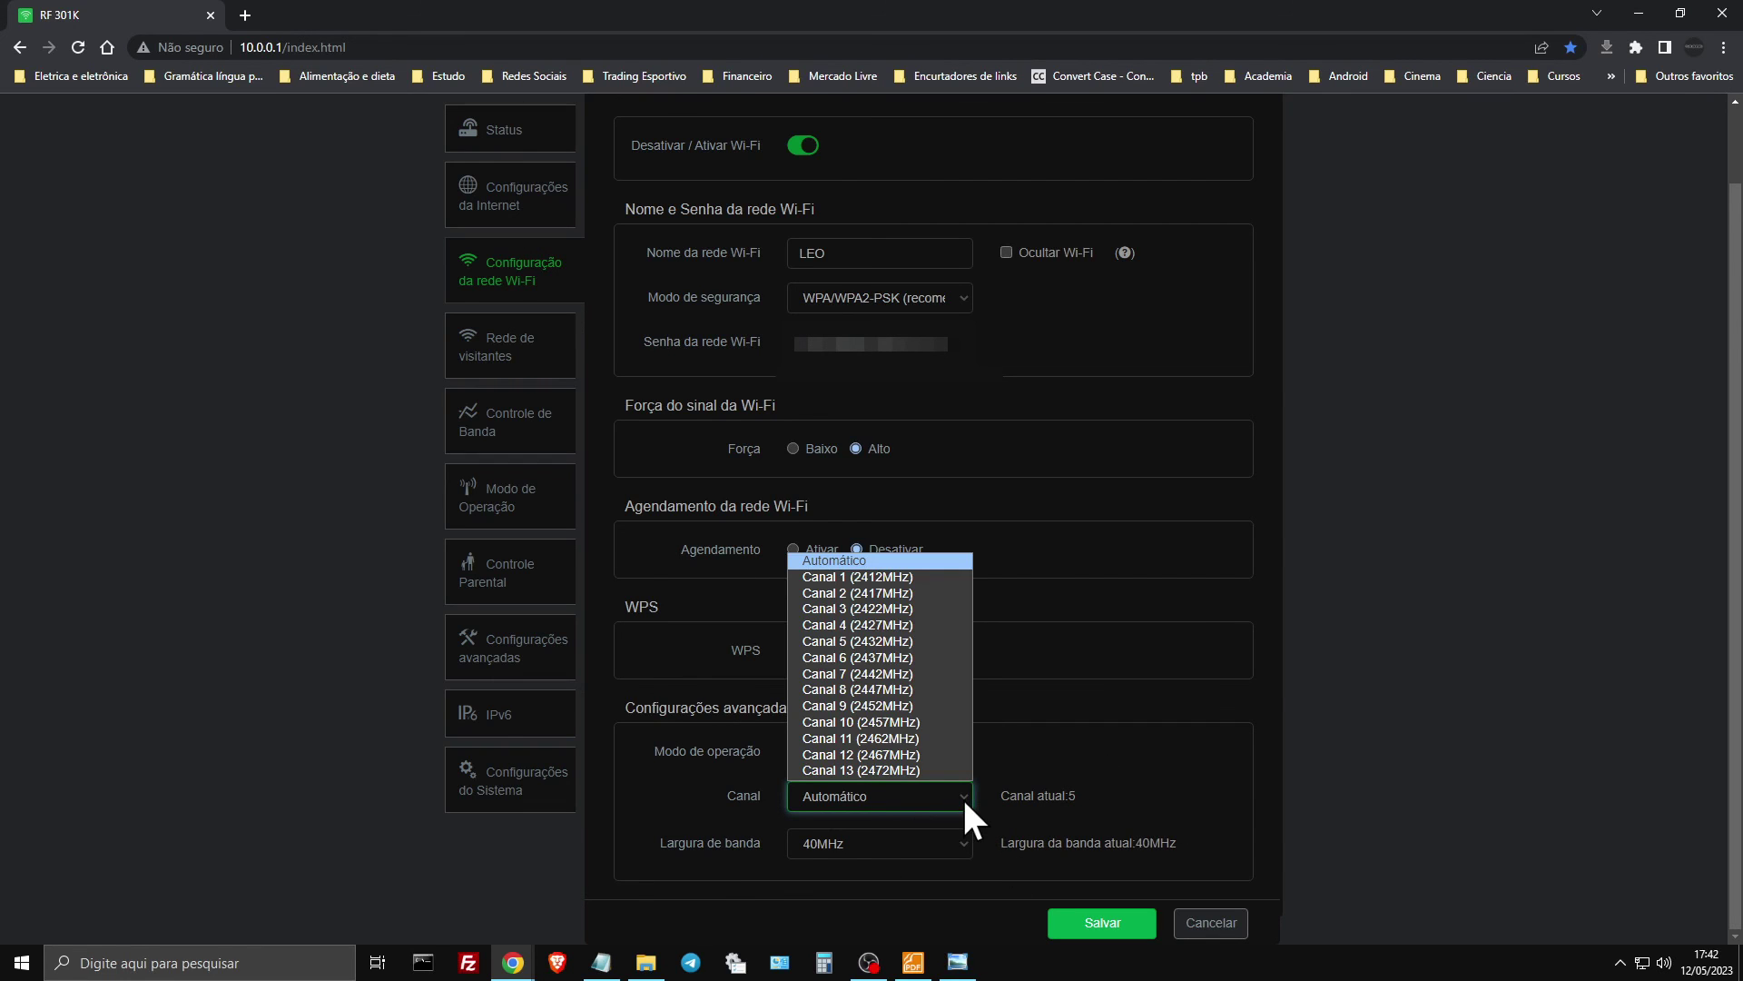
left_click(961, 797)
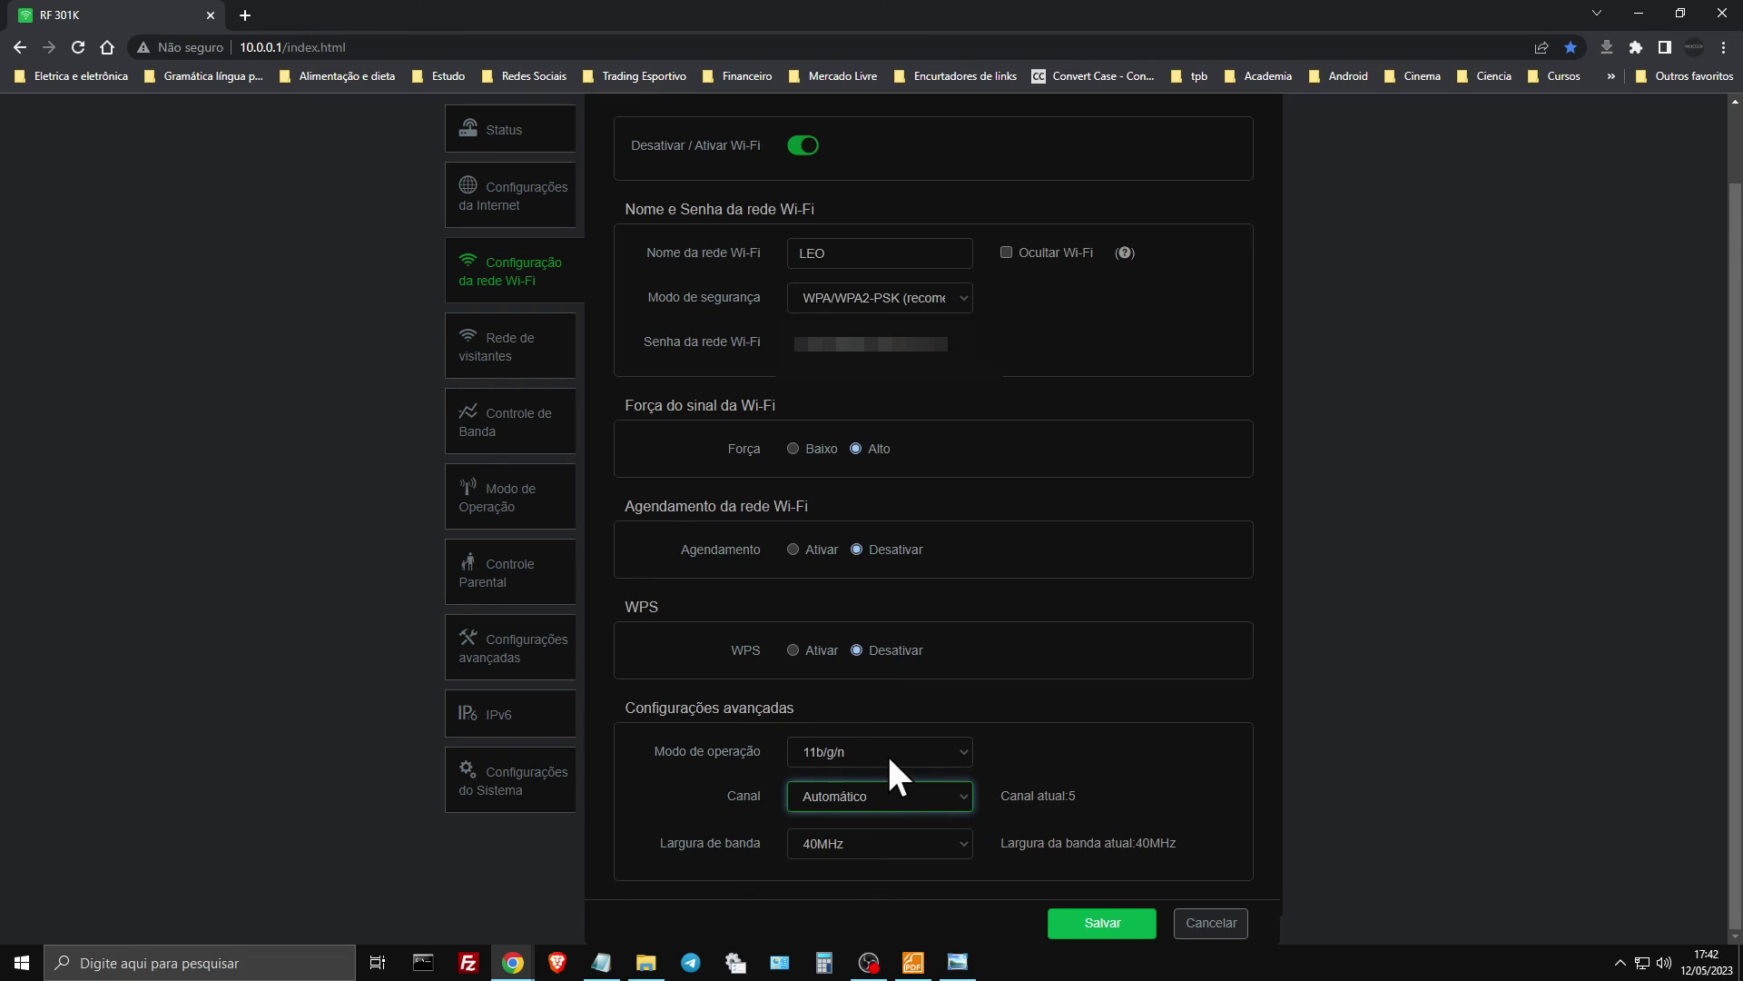
- Examine the bandwidth options (Largura de banda) in the router's advanced Wi-Fi settings
left_click(953, 843)
left_click(958, 836)
left_click(958, 840)
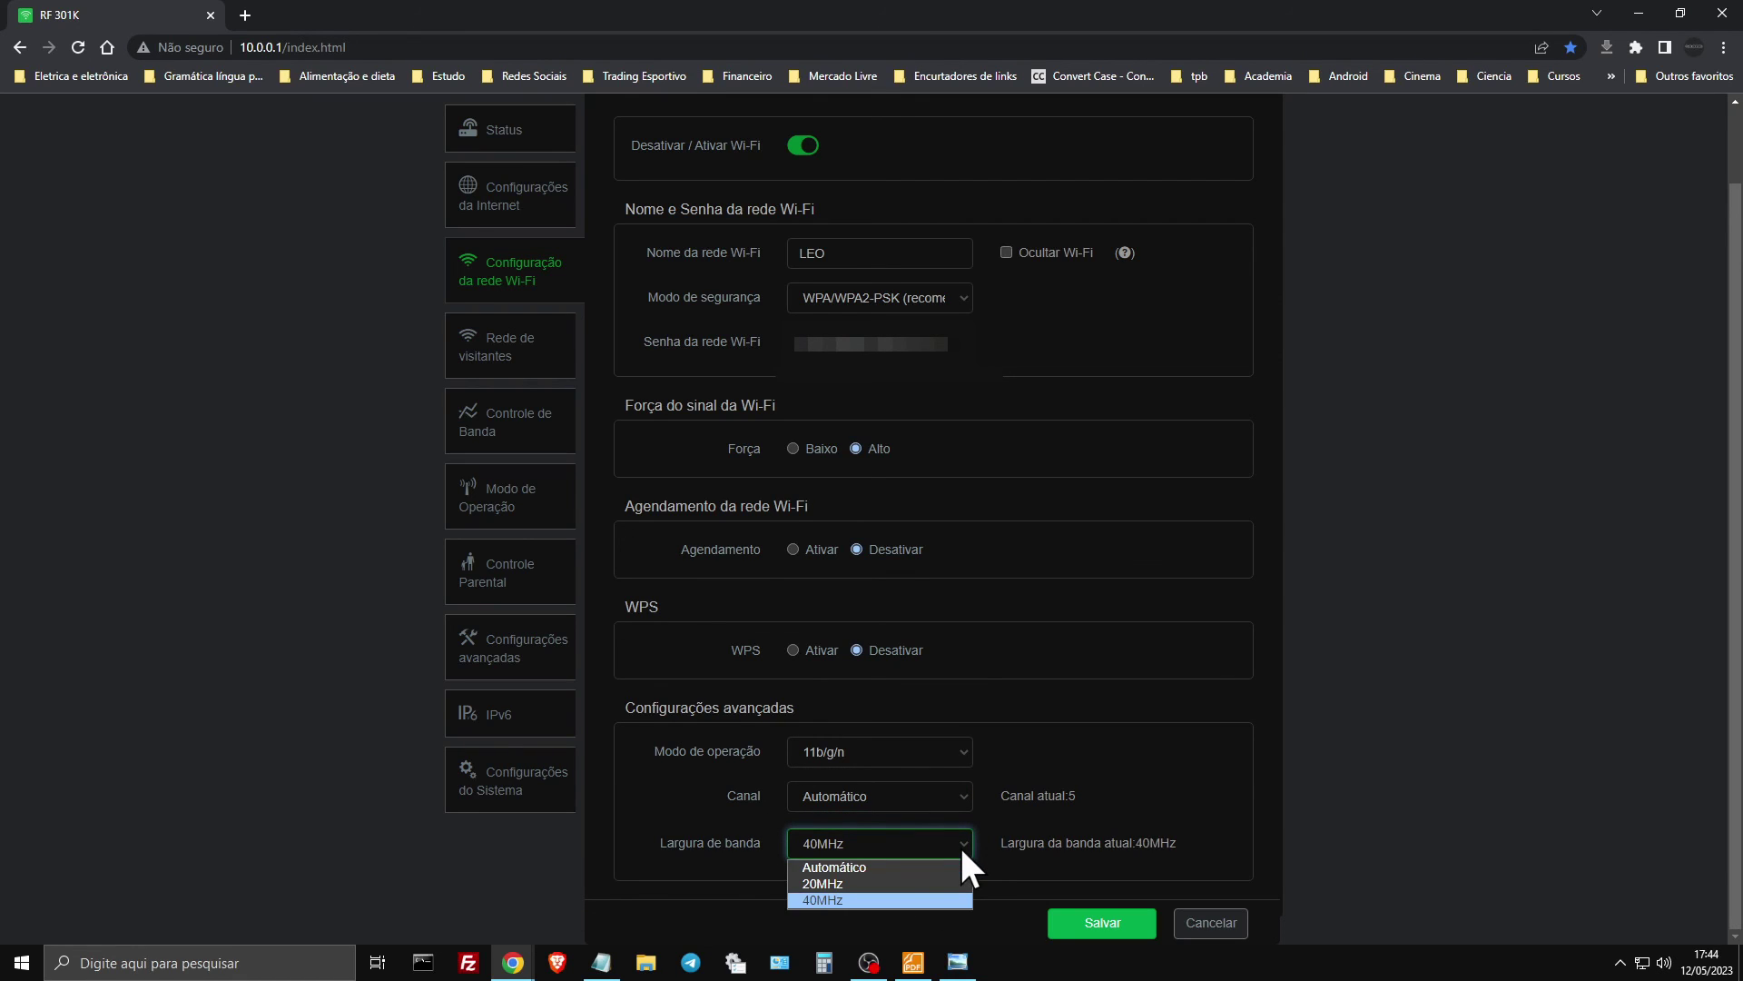
left_click(960, 844)
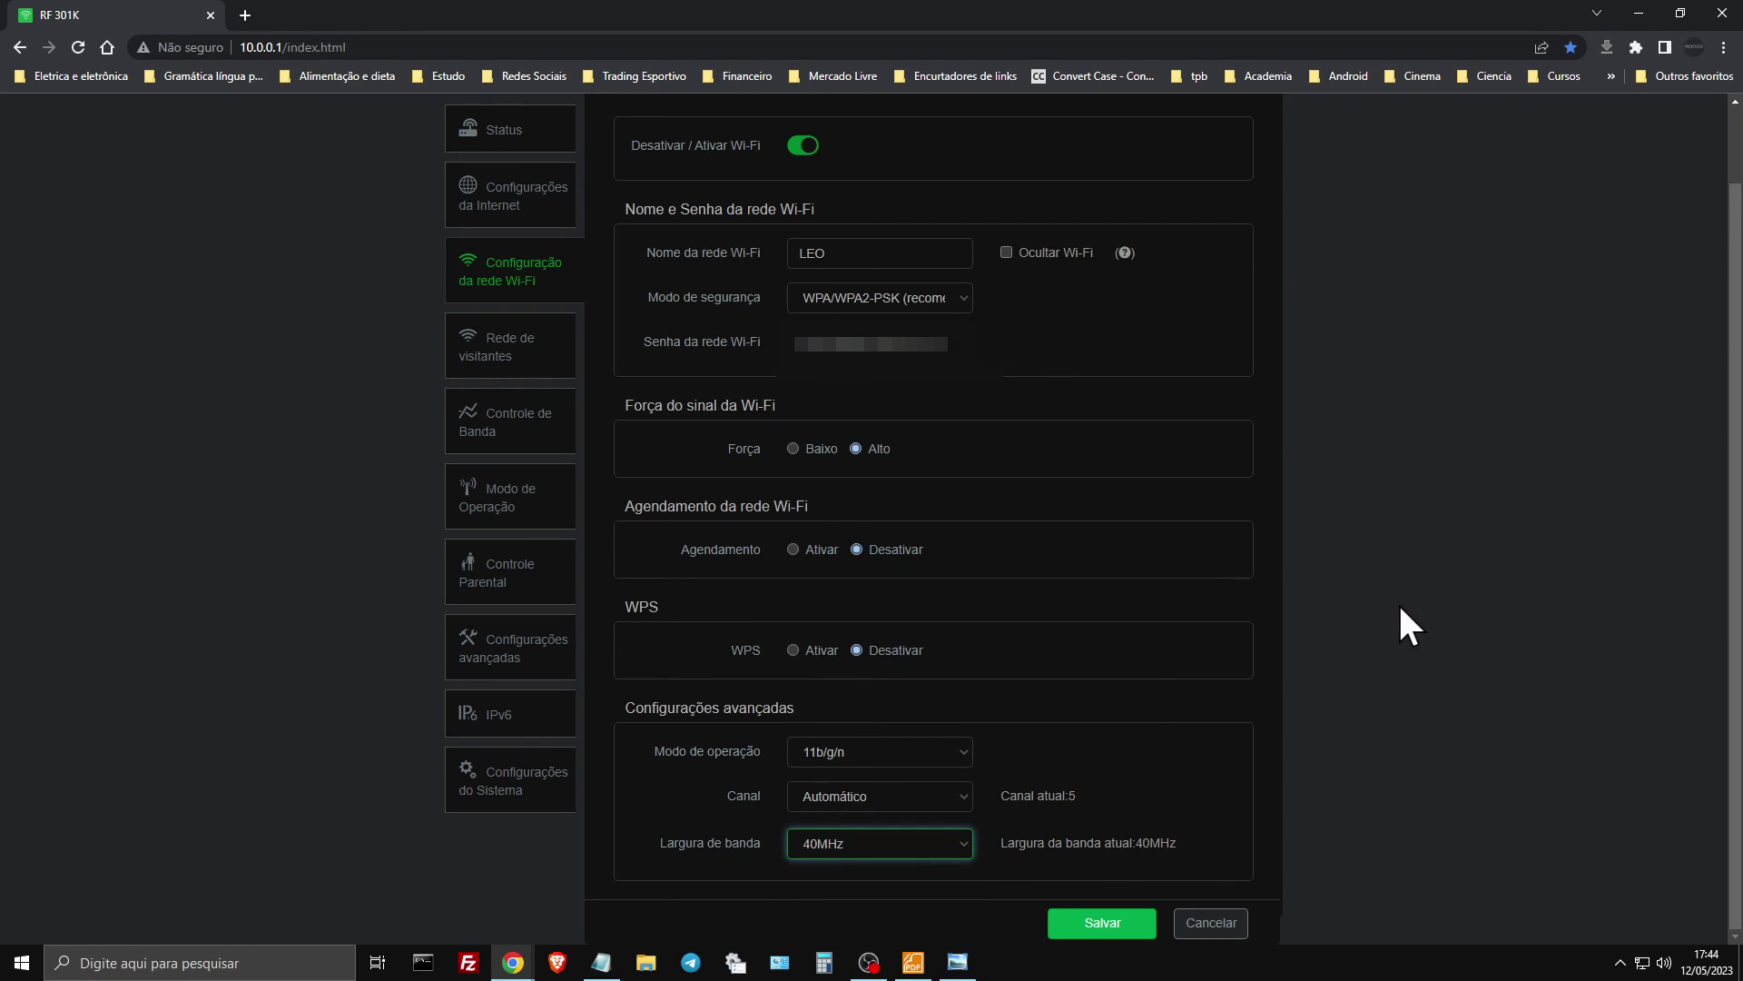
left_click(959, 847)
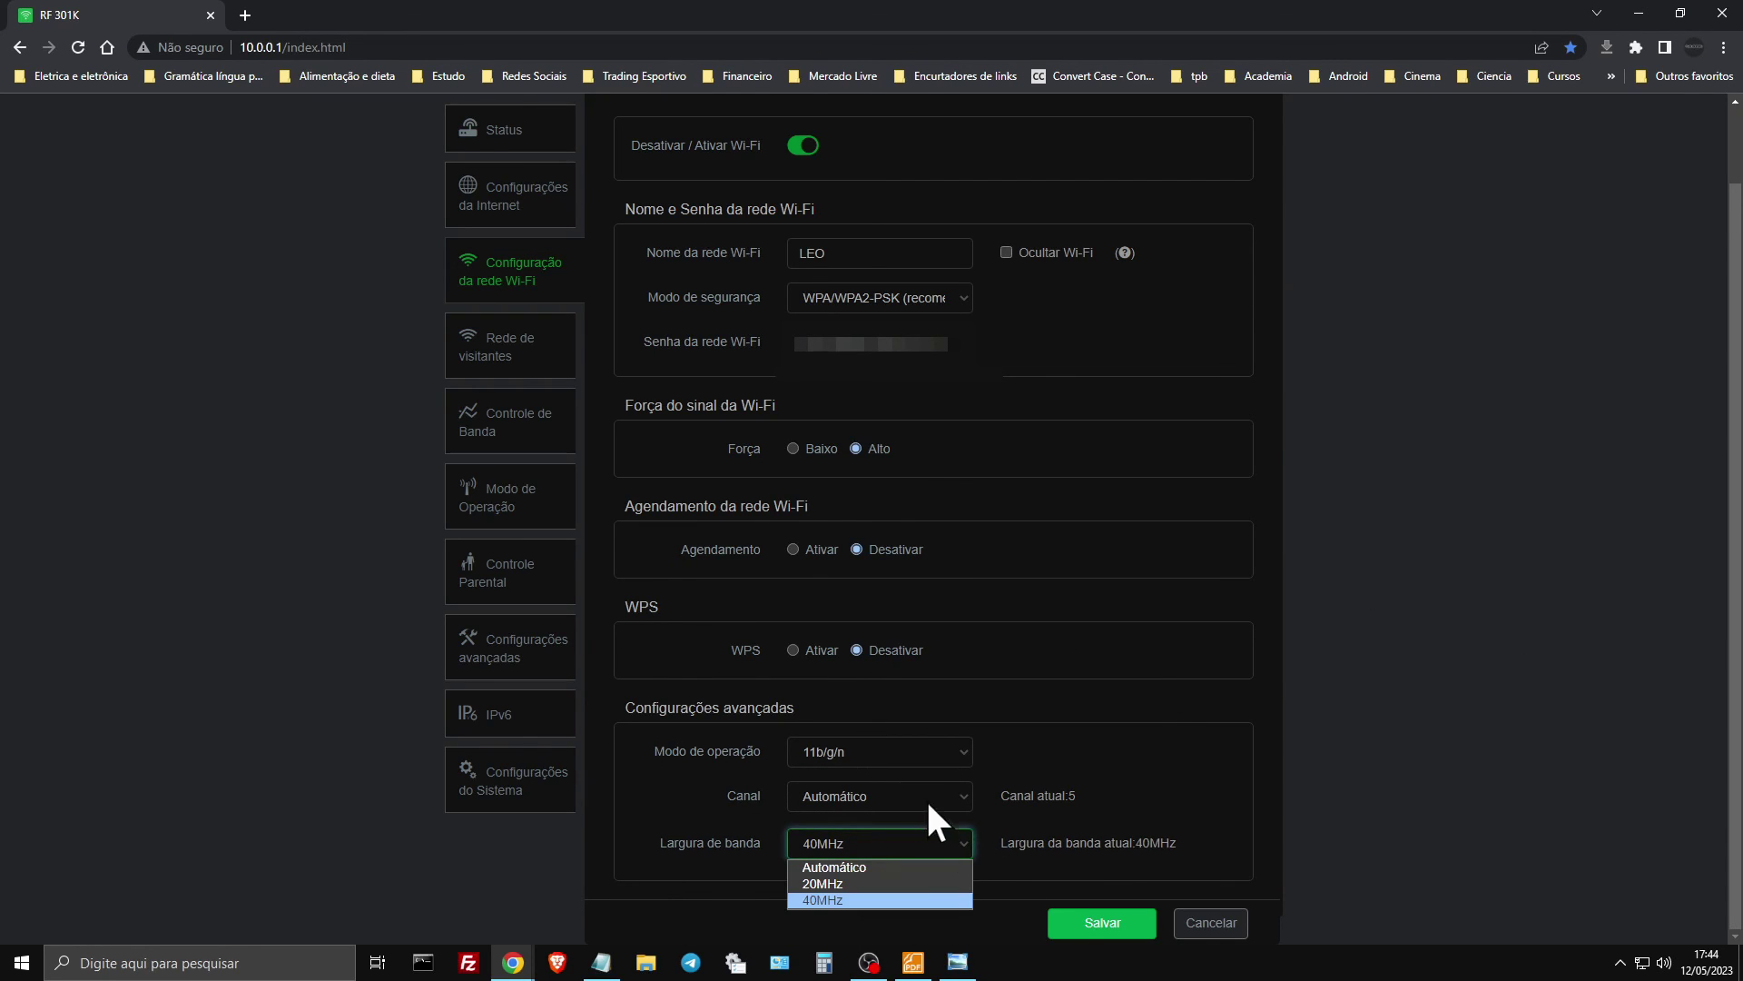
left_click(963, 842)
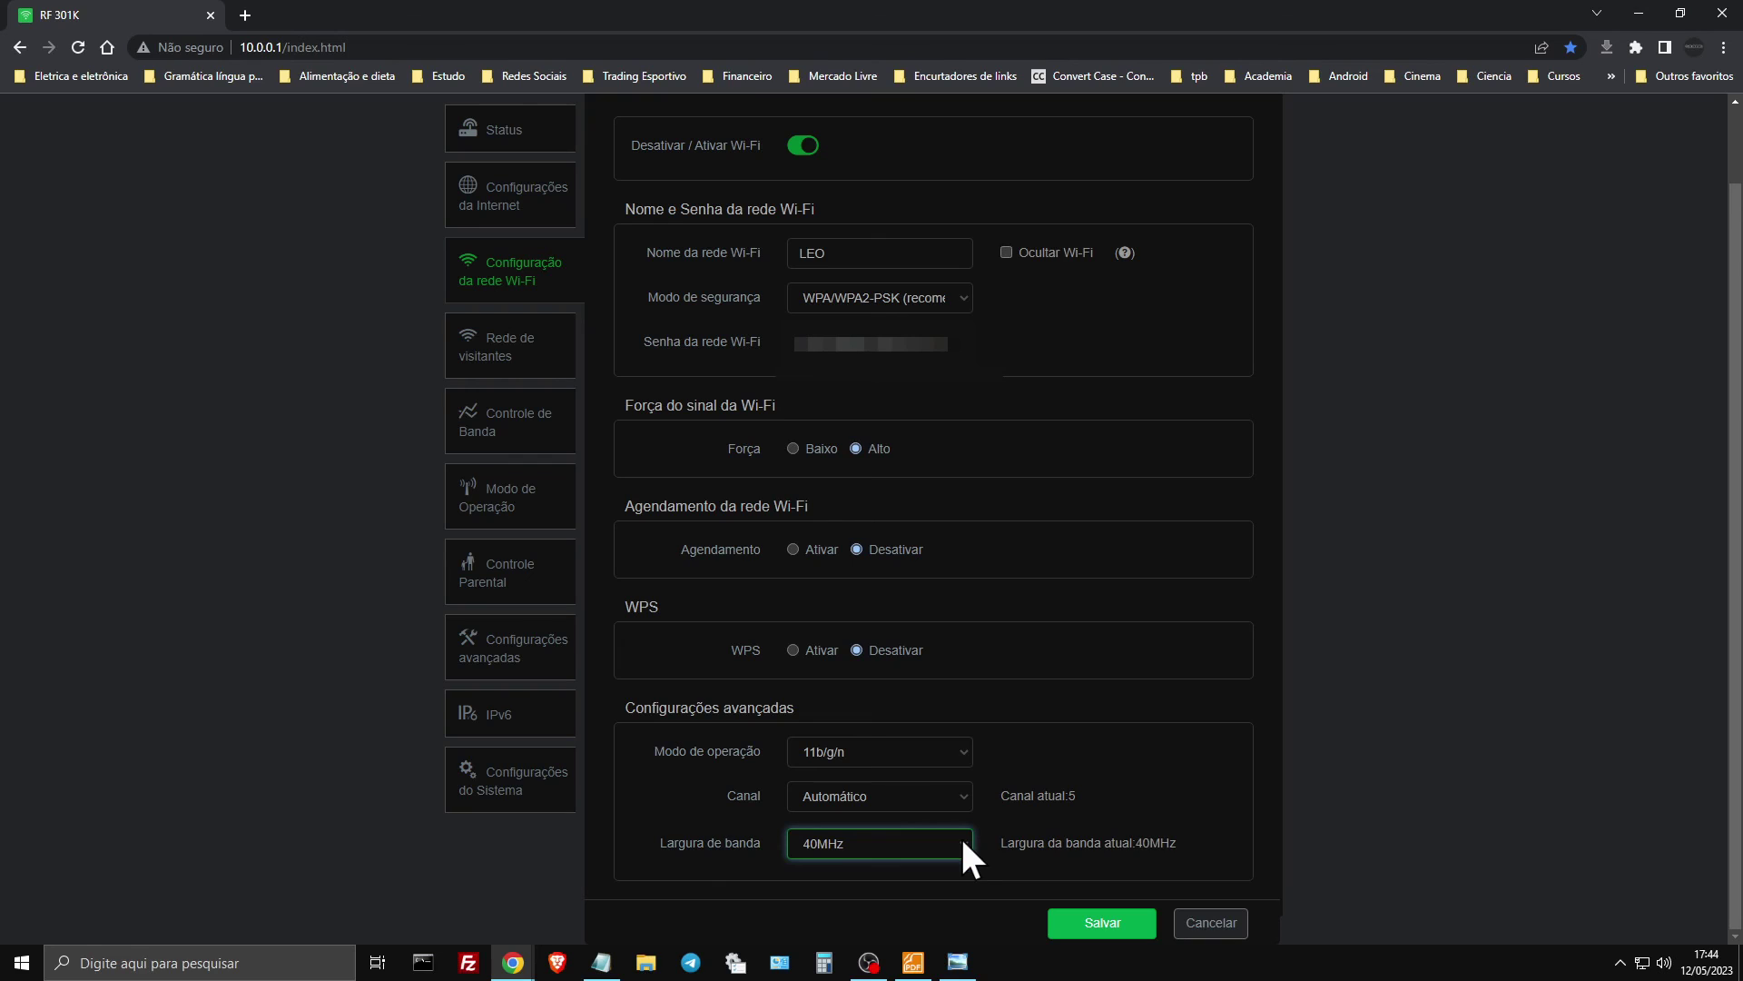
left_click(960, 846)
left_click(962, 842)
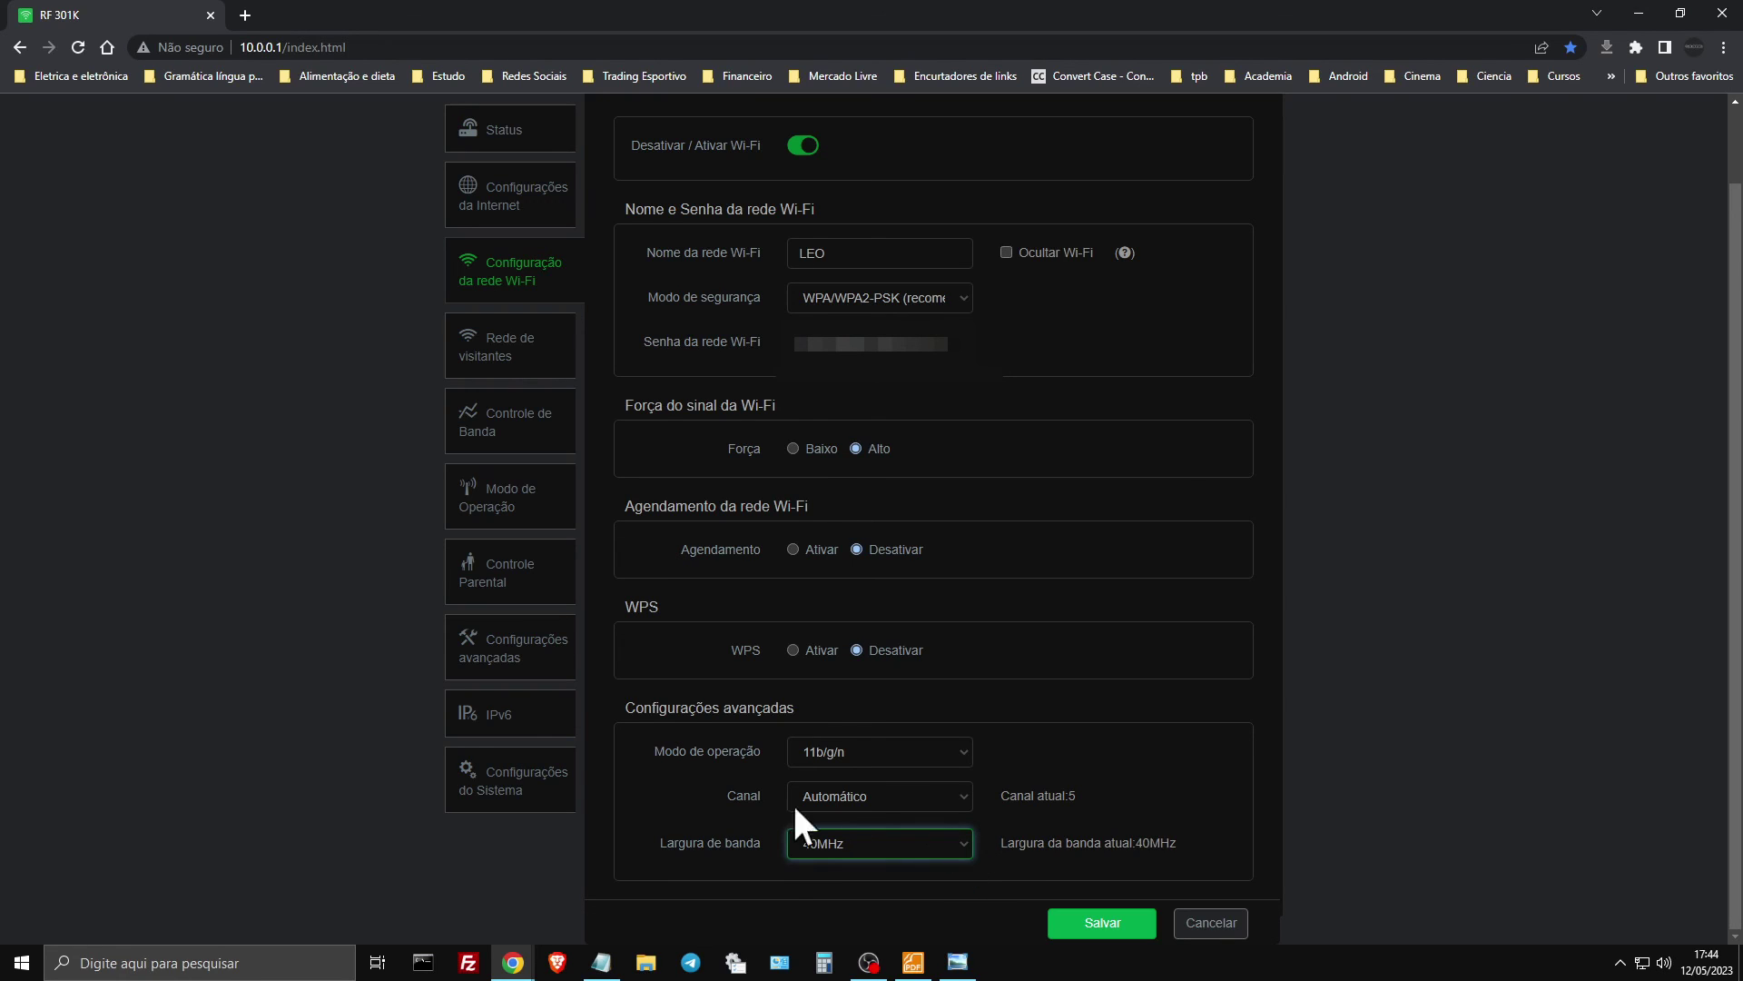
- Choose 40MHz as the Wi-Fi bandwidth (Largura de banda)
left_click(964, 844)
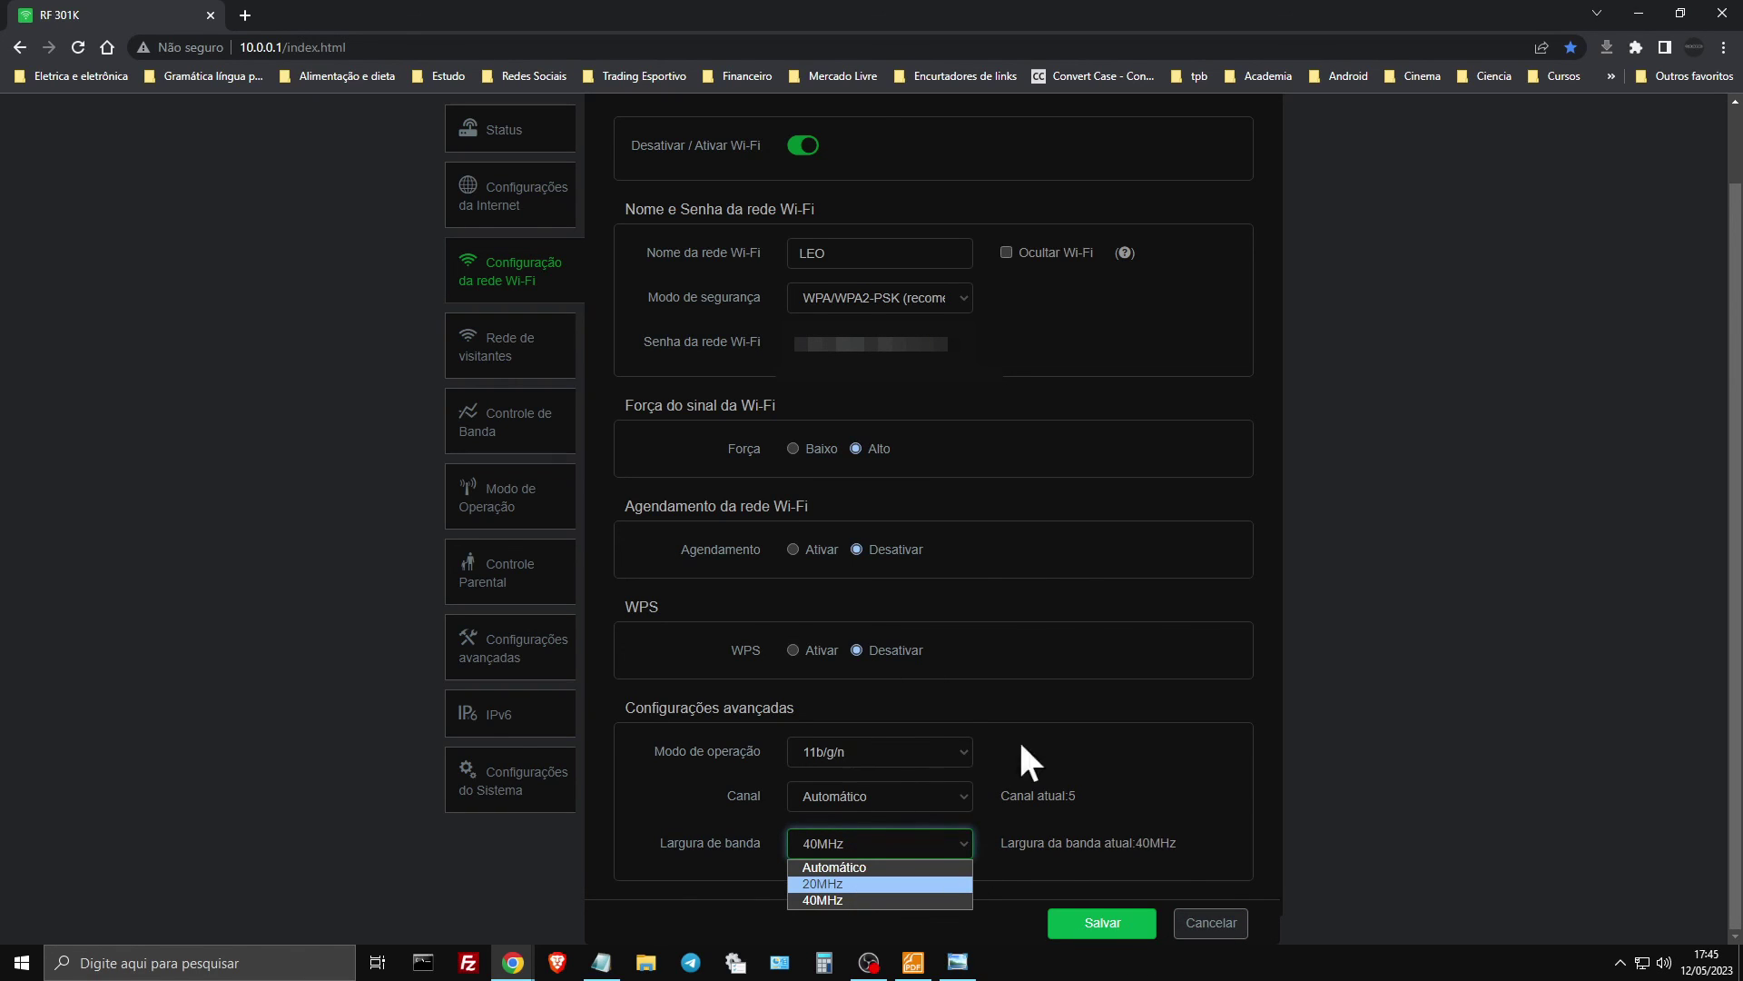
left_click(961, 843)
left_click(961, 843)
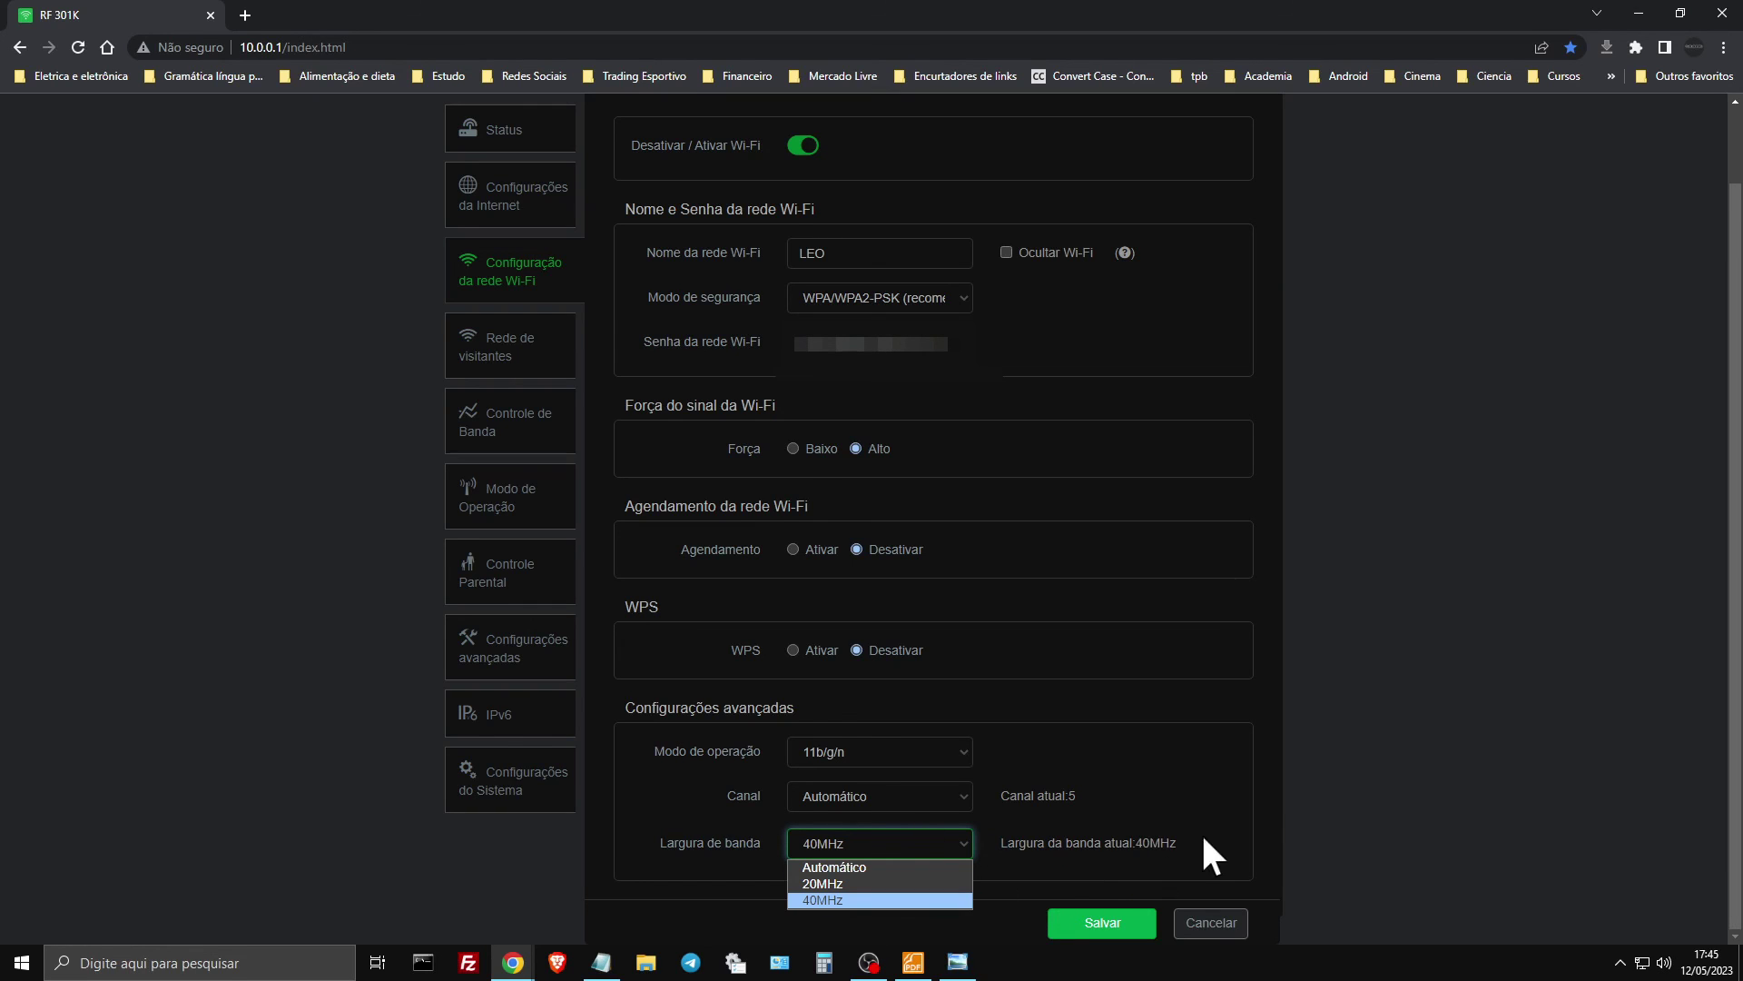
left_click(874, 901)
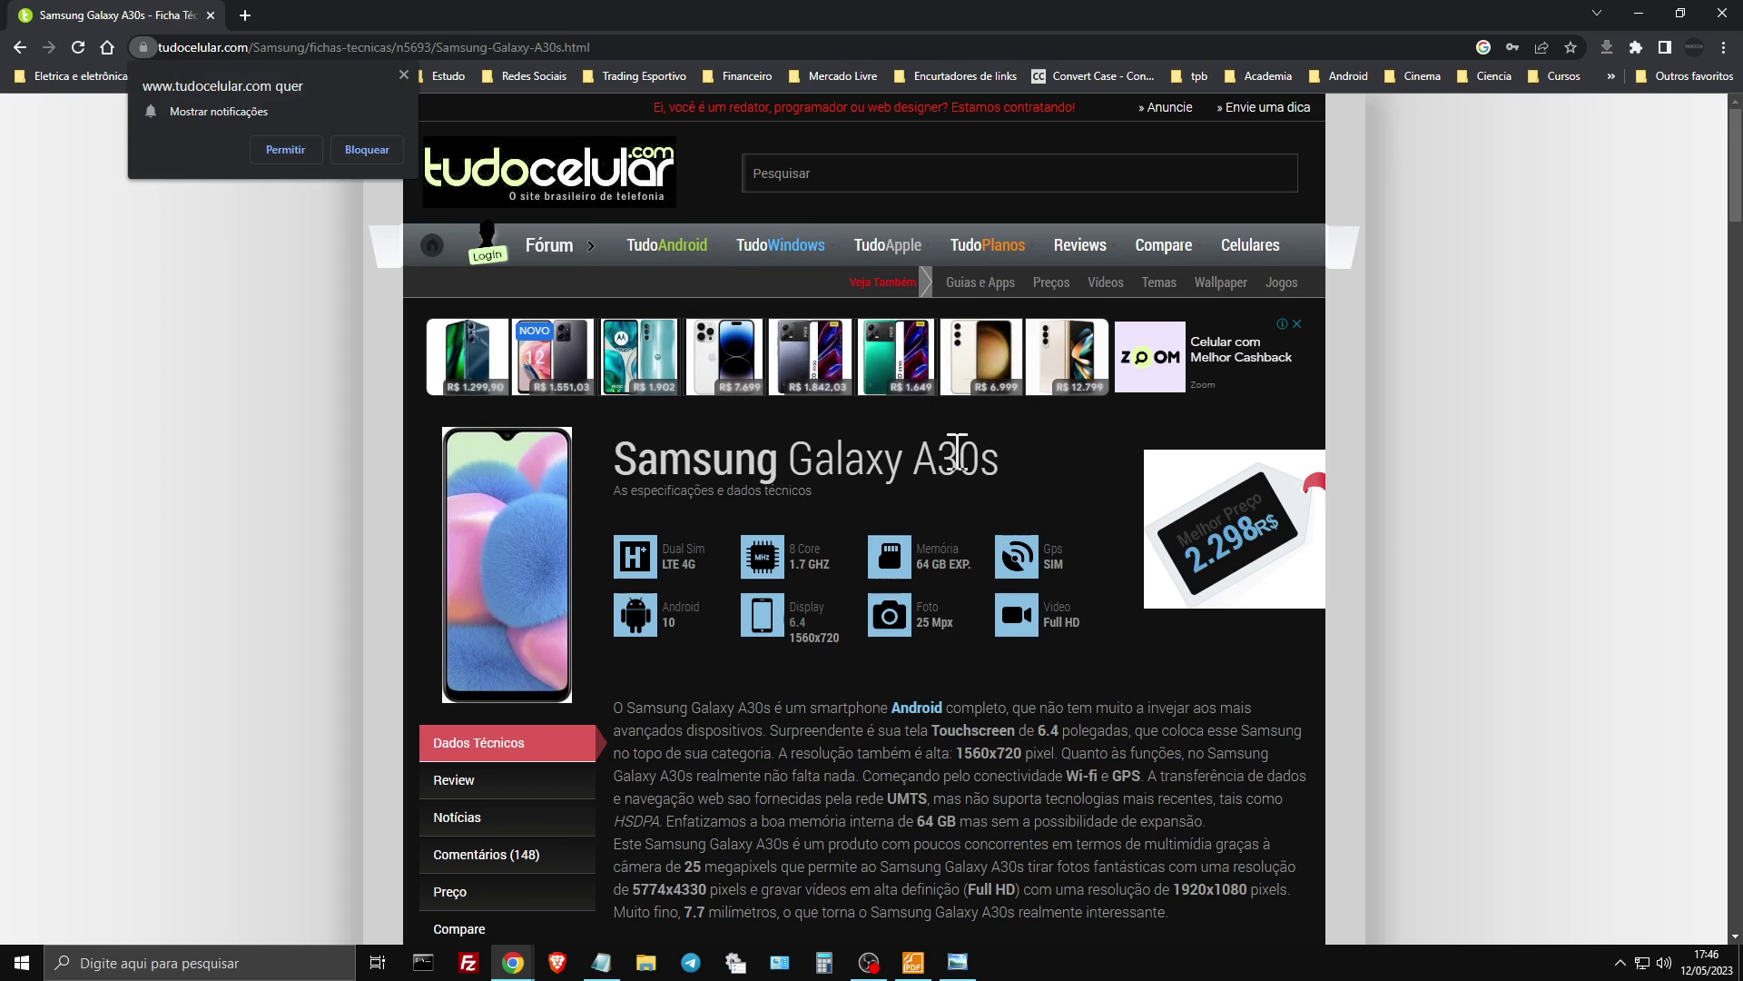
- Locate the maximum download speed in the Samsung Galaxy A30s network specifications, then show the Windows desktop
scroll(971, 361, "down", 3)
scroll(972, 362, "up", 3)
scroll(928, 407, "down", 10)
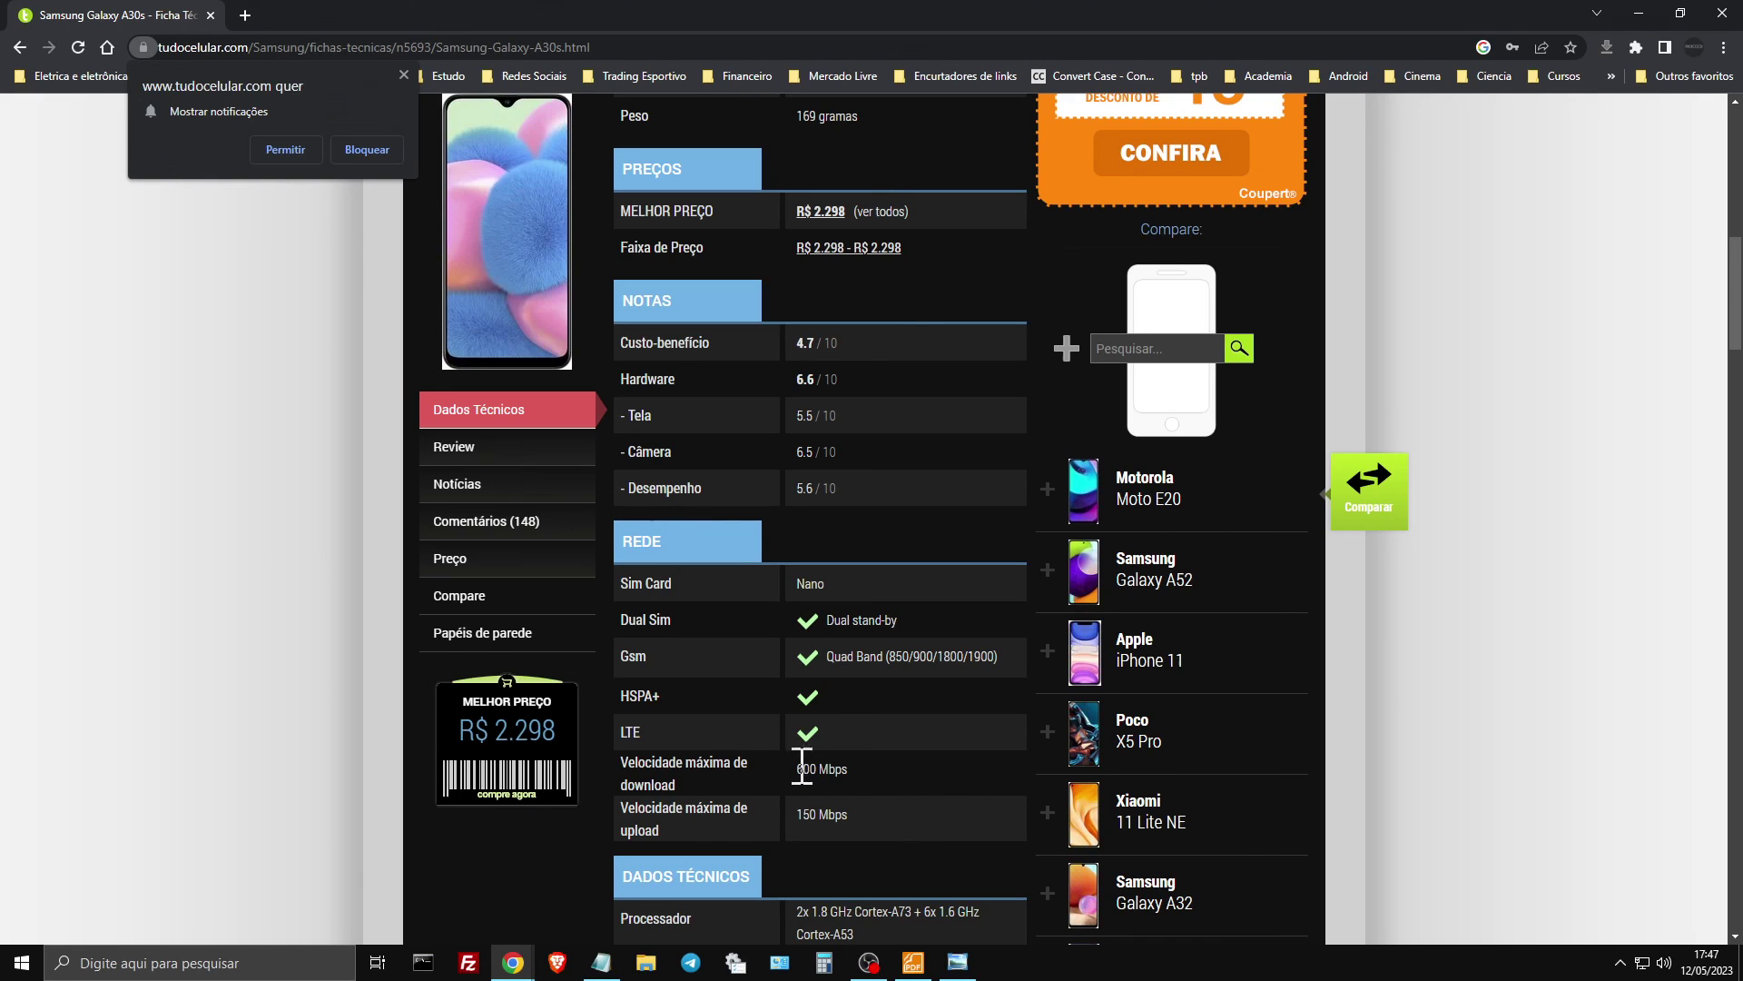
left_click_drag(796, 768, 849, 771)
left_click(859, 769)
key("super+d")
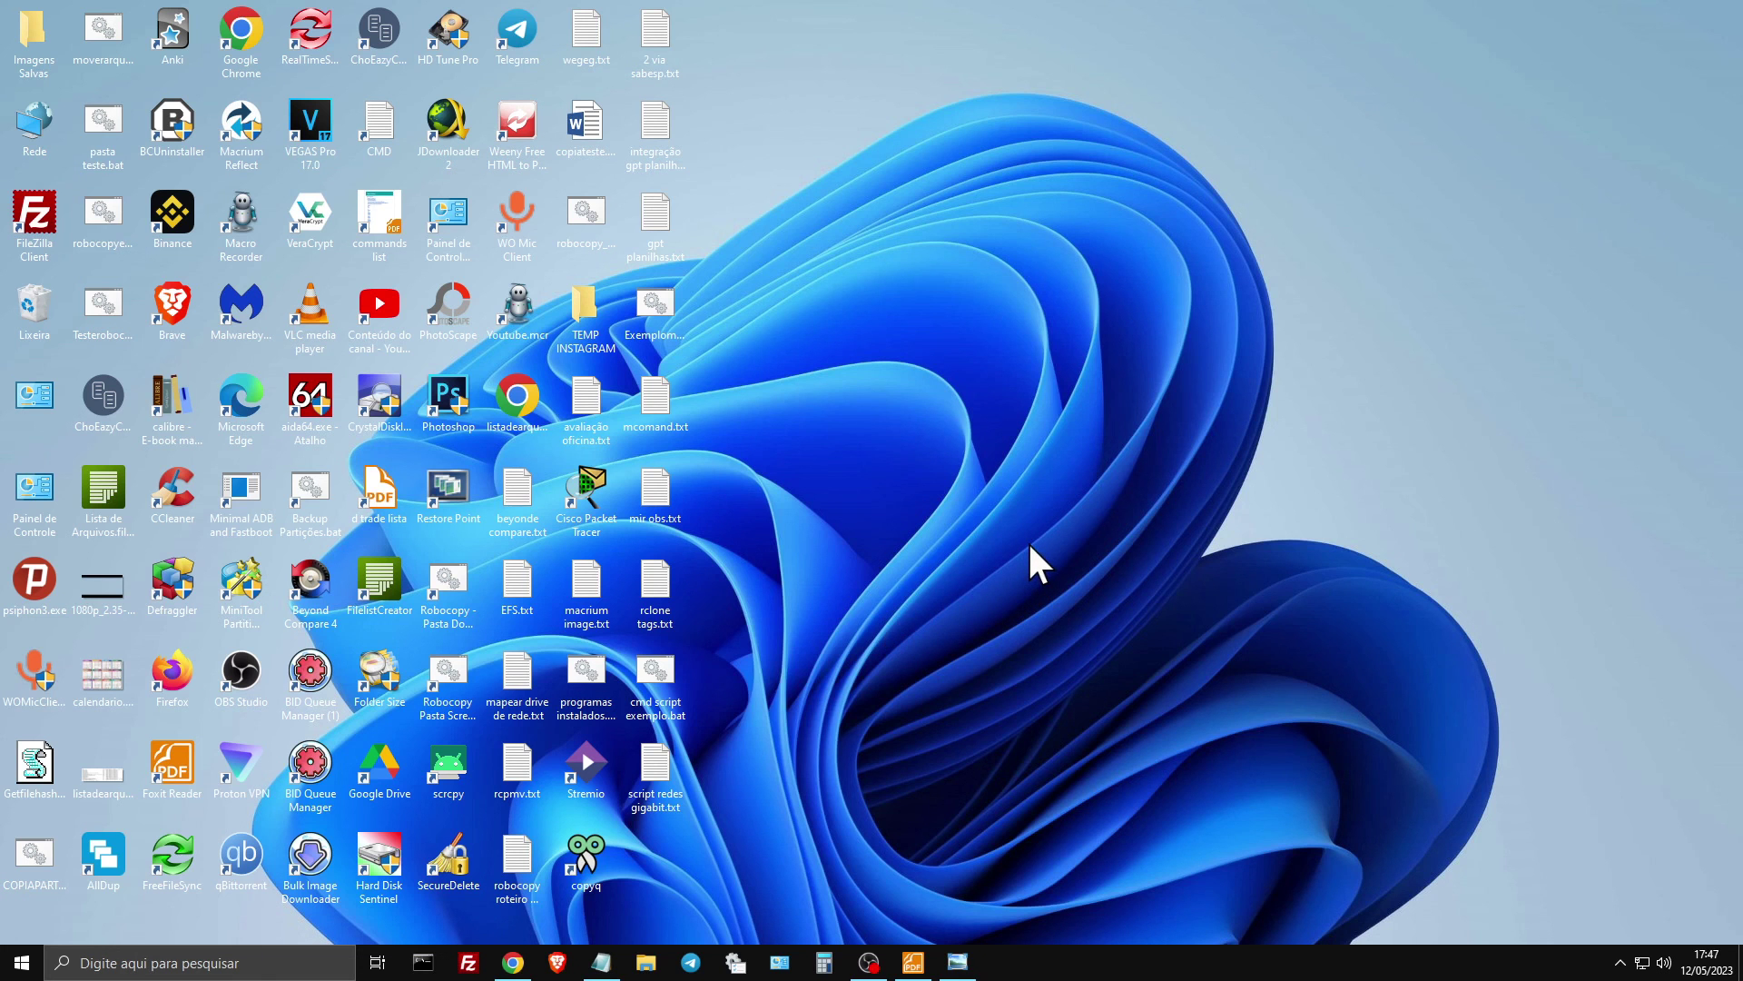